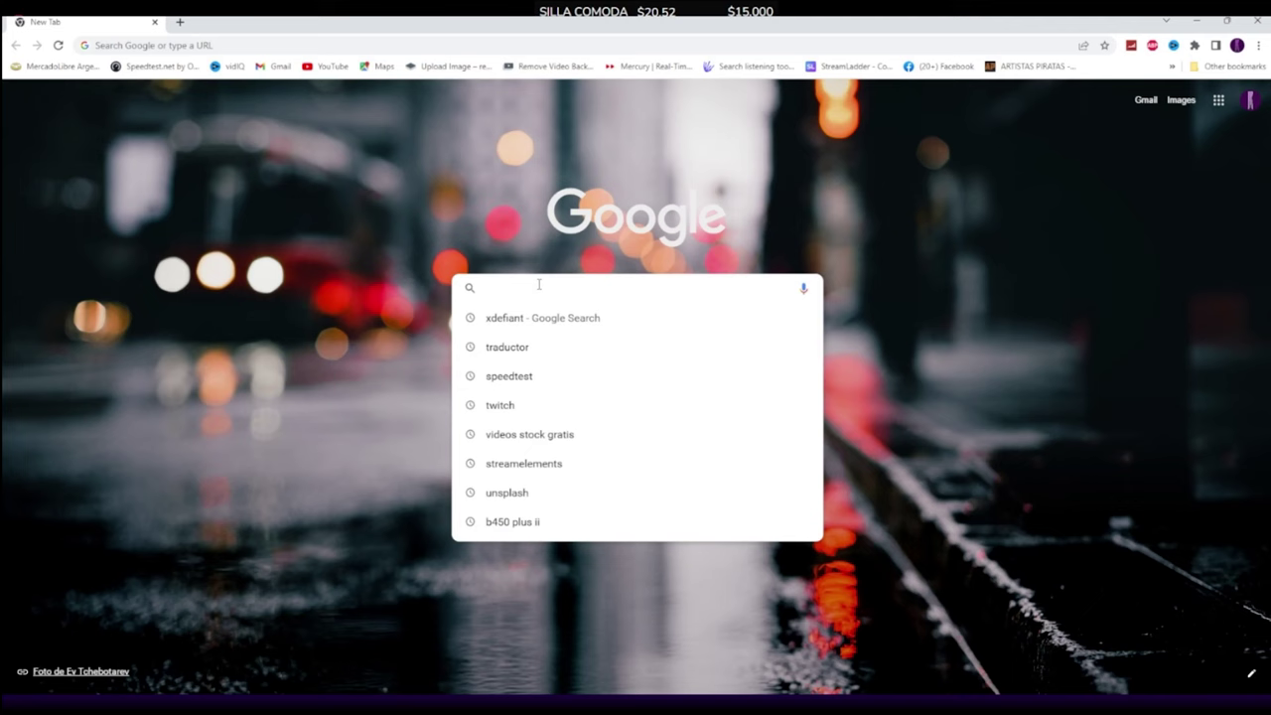
Search Google for 'obs' and download the OBS Studio Windows installer from obsproject.com.
type("obs")
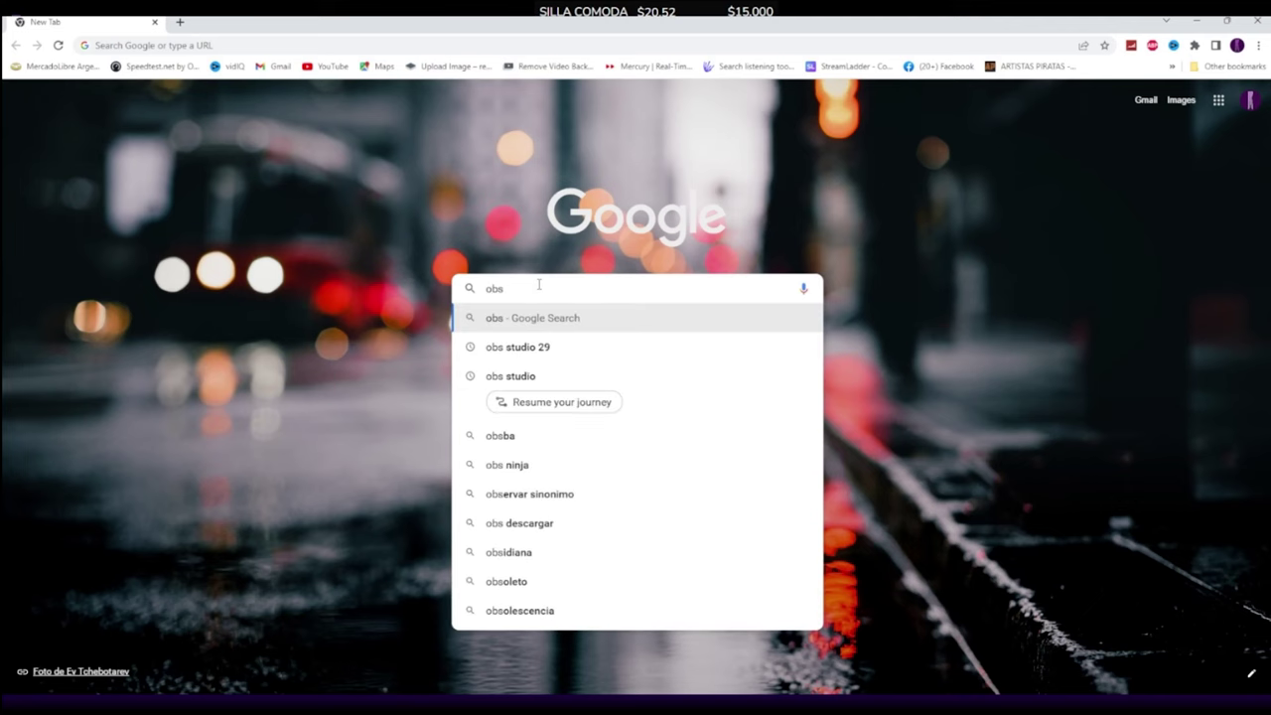
left_click(556, 379)
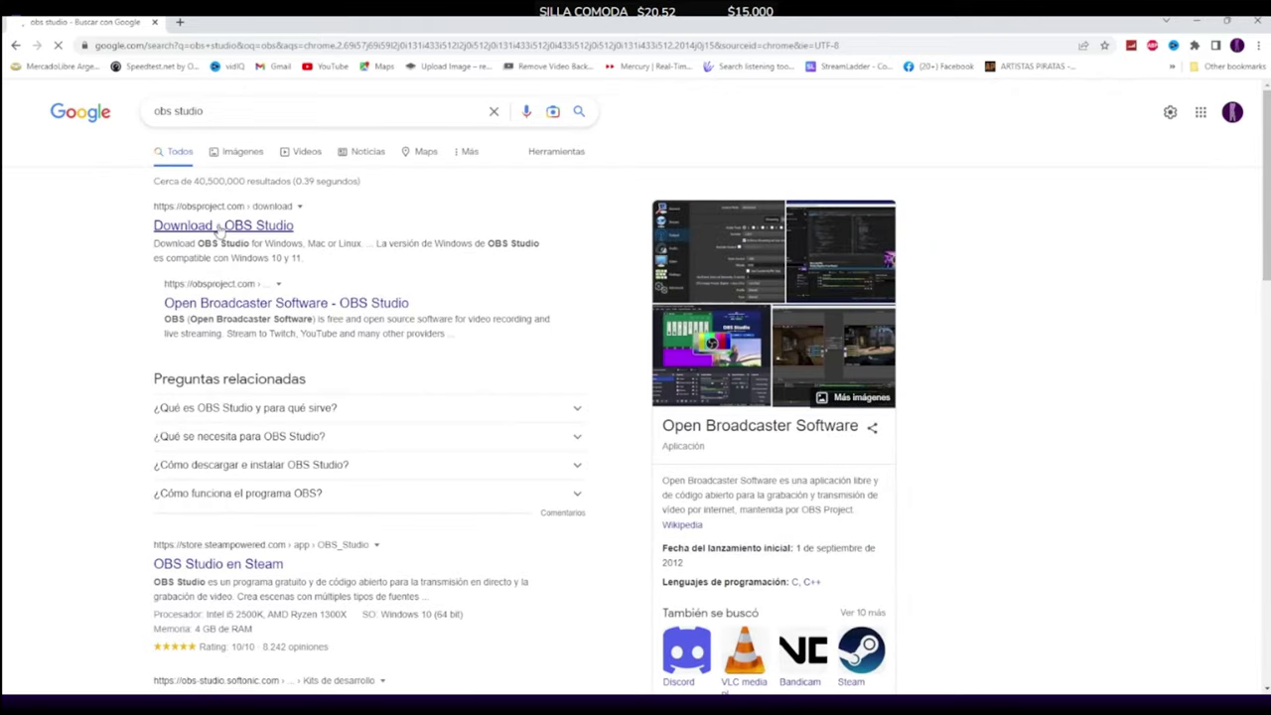
left_click(220, 227)
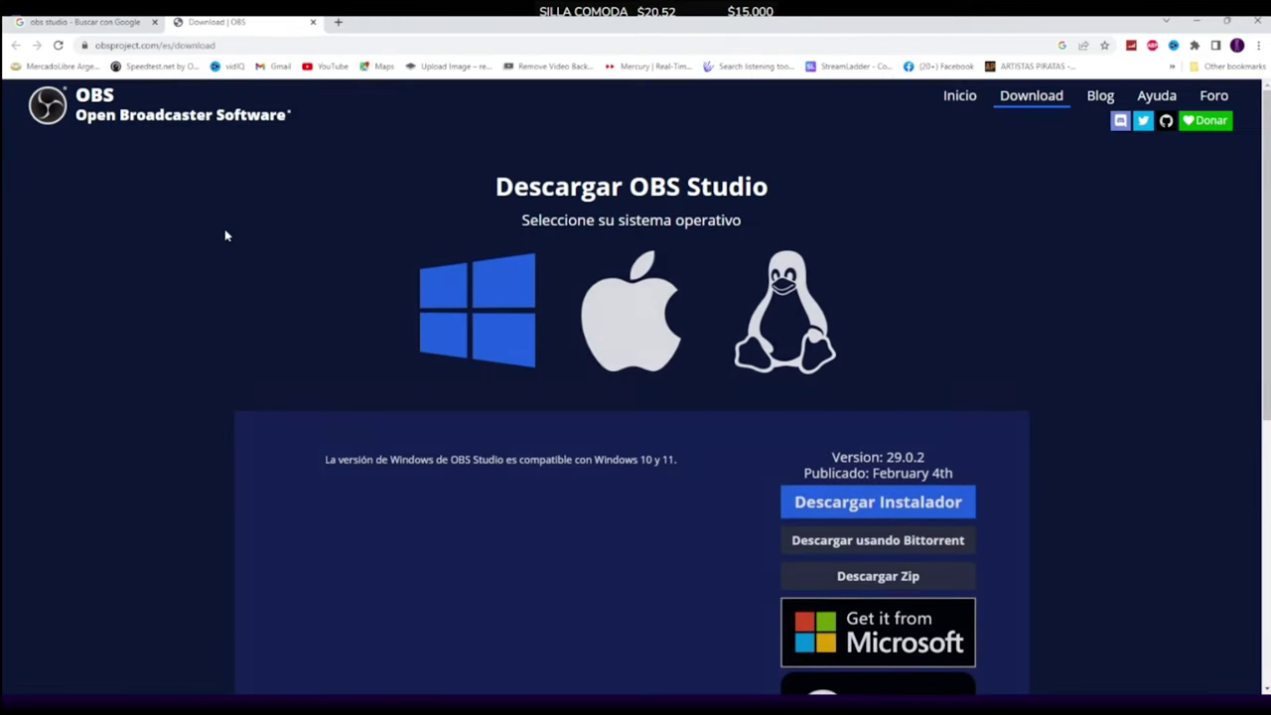
scroll(865, 372, "down", 2)
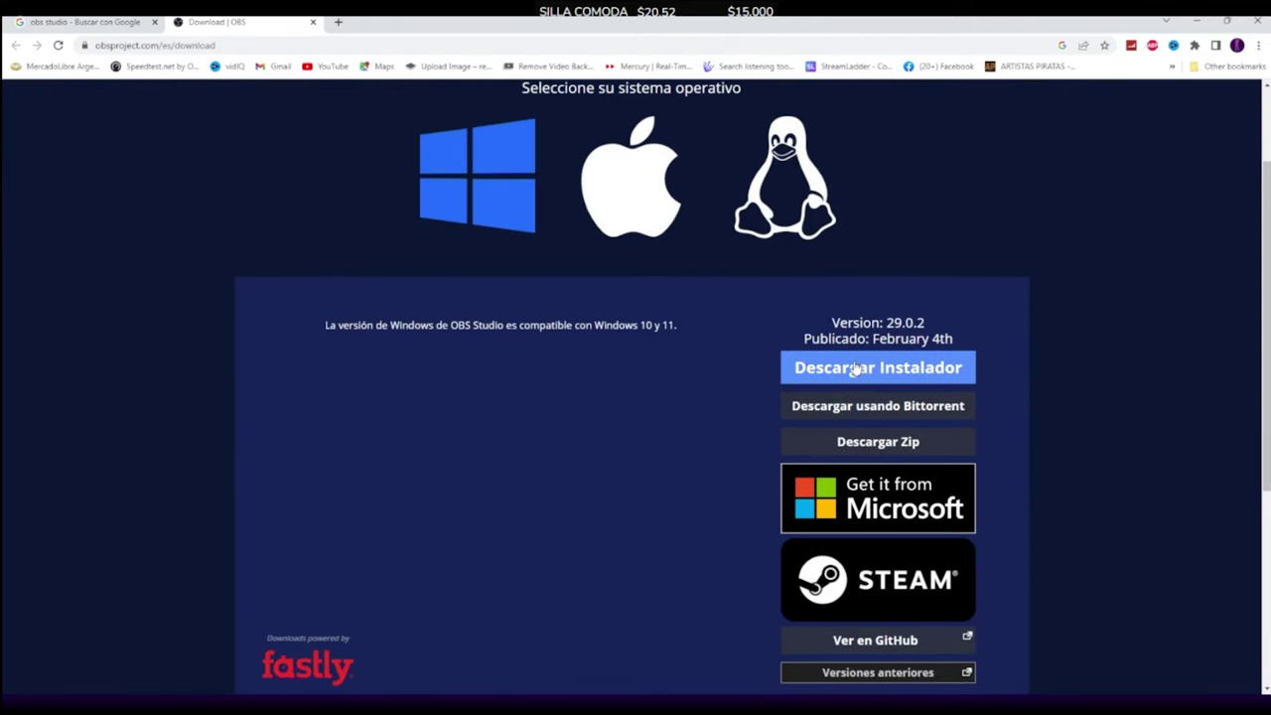
left_click(855, 370)
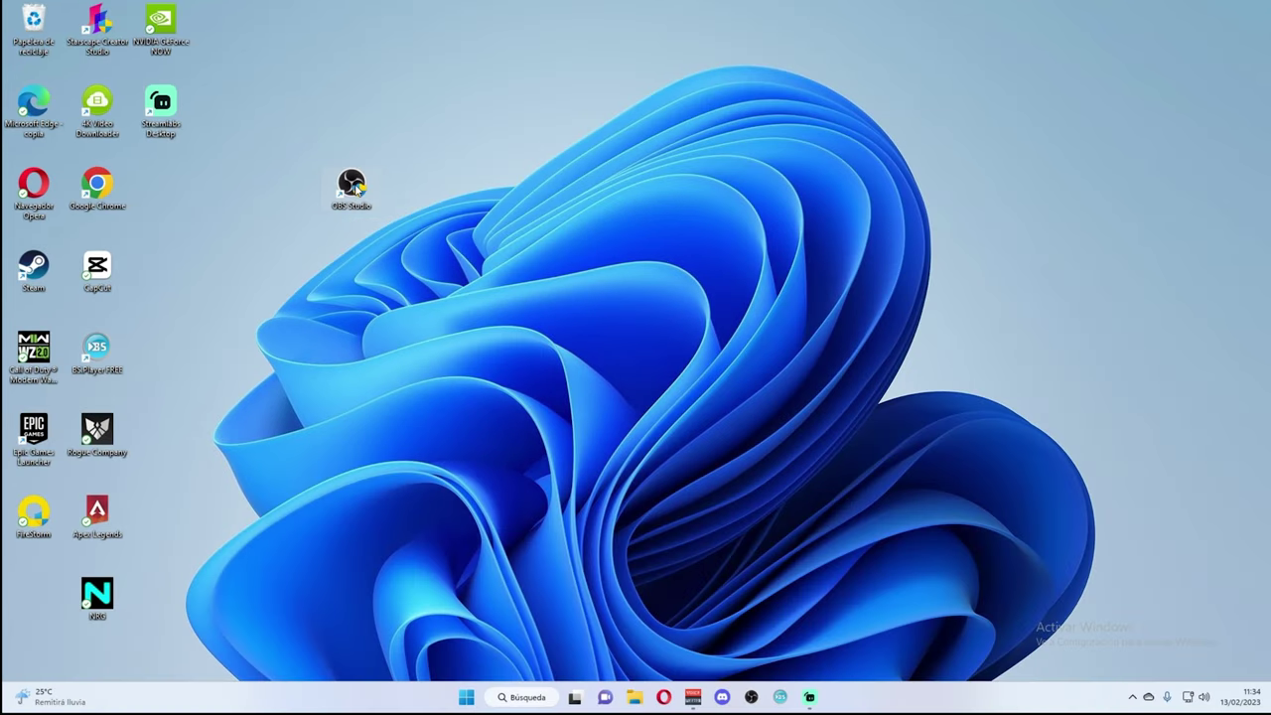
Set the OBS Studio desktop shortcut to always run as administrator under Compatibilidad.
right_click(354, 186)
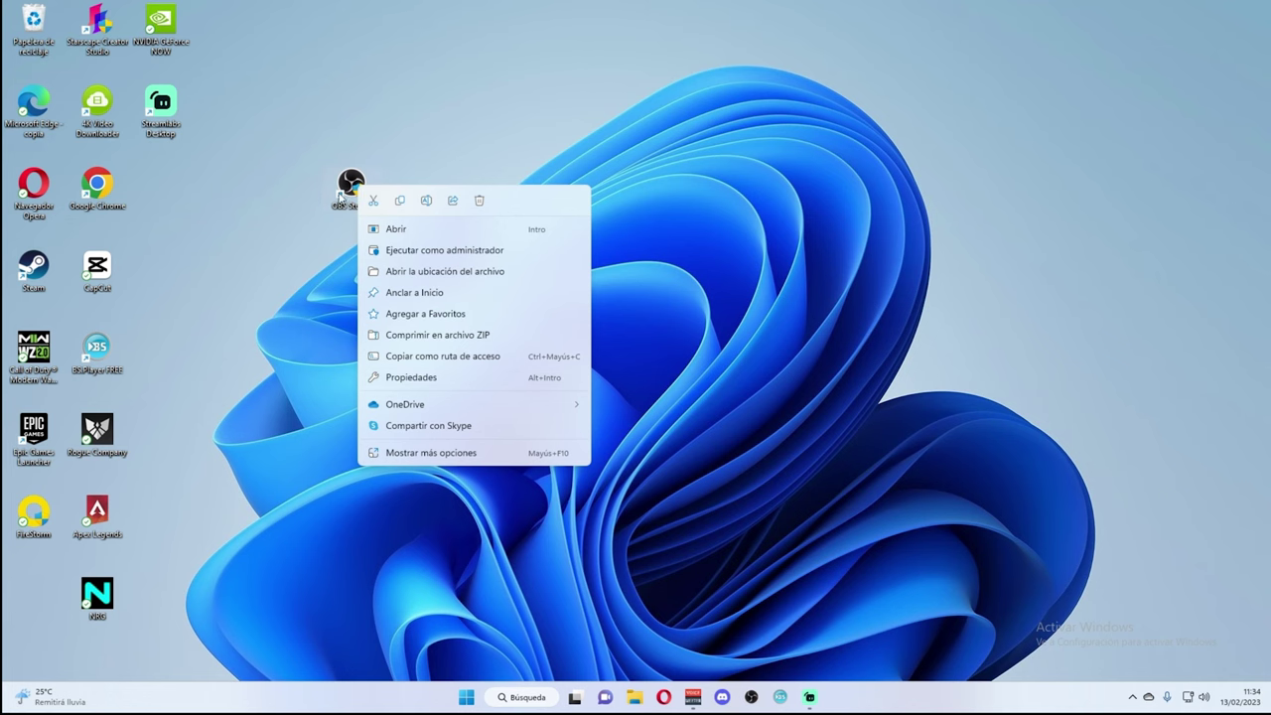
left_click(346, 197)
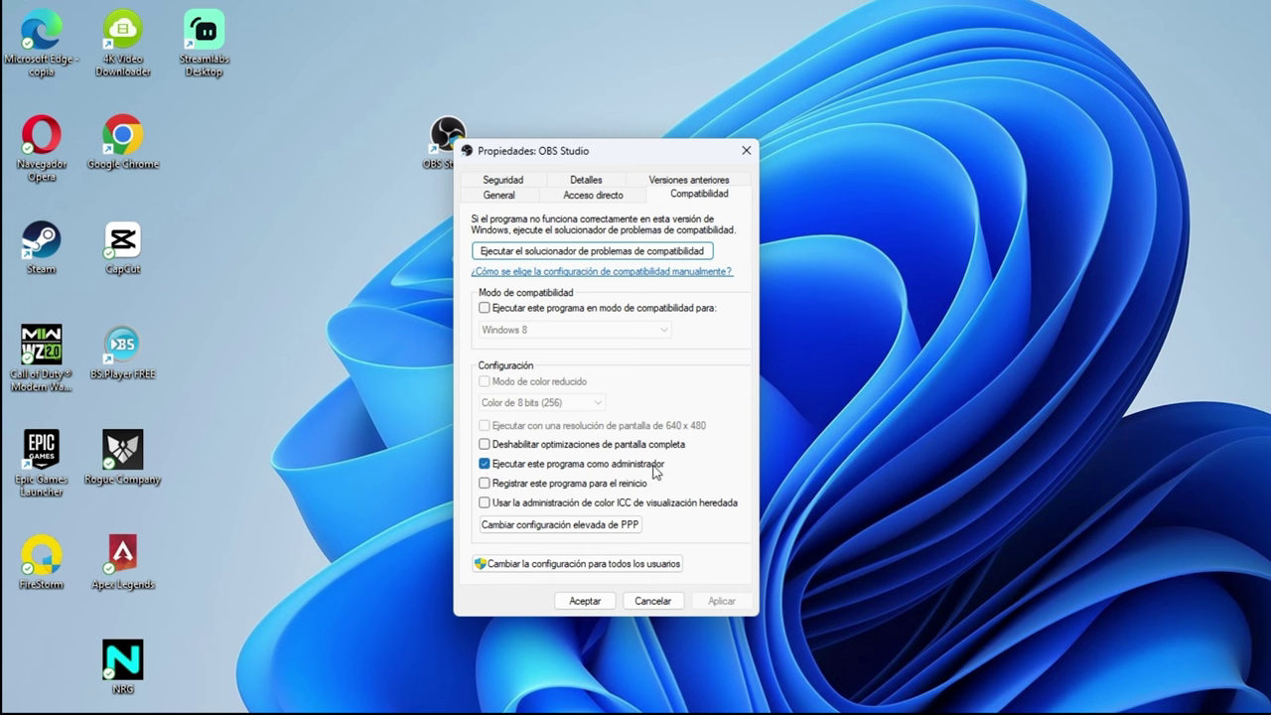
left_click(608, 599)
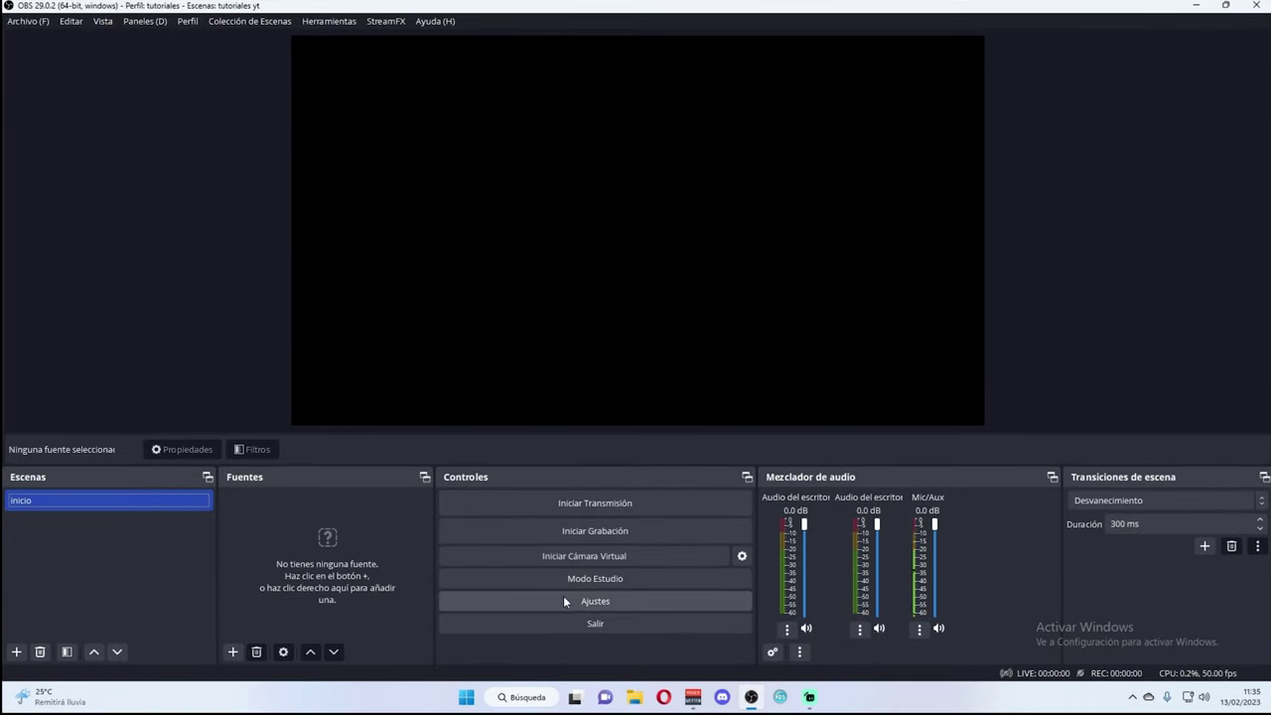
Open OBS Ajustes, look through the General page, and go to the Emisión page.
left_click(563, 601)
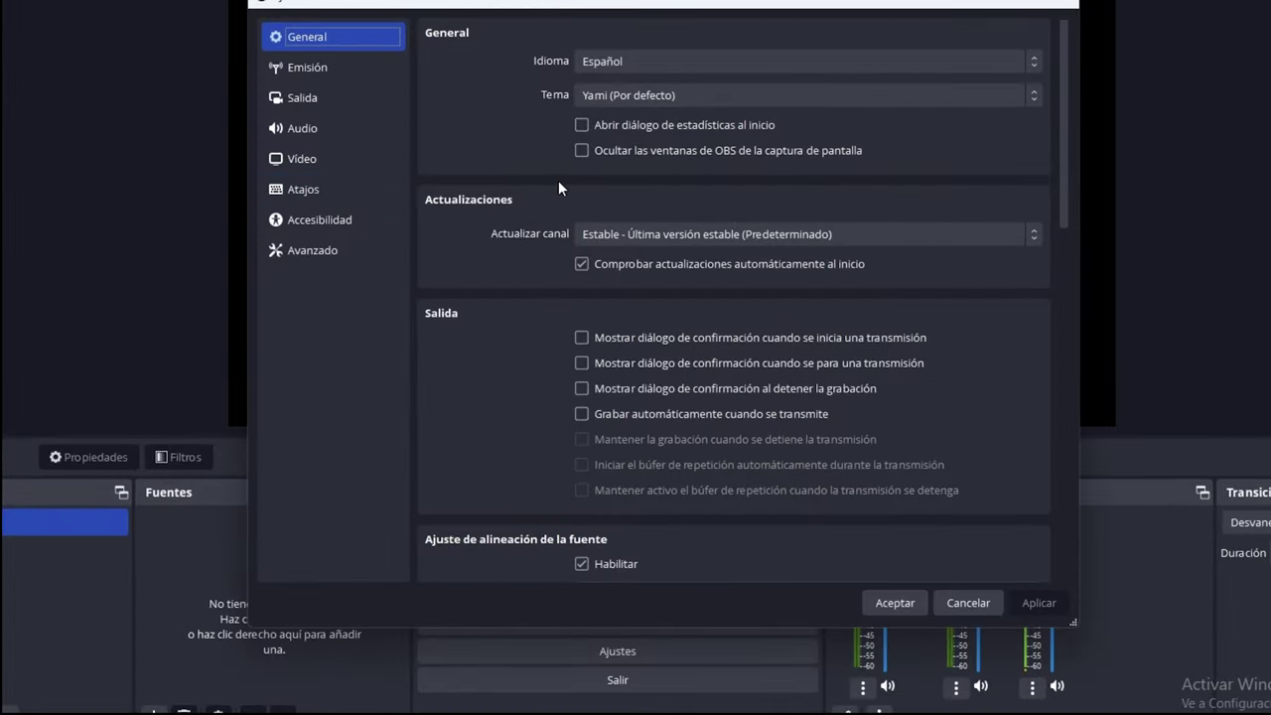
scroll(551, 199, "down", 1)
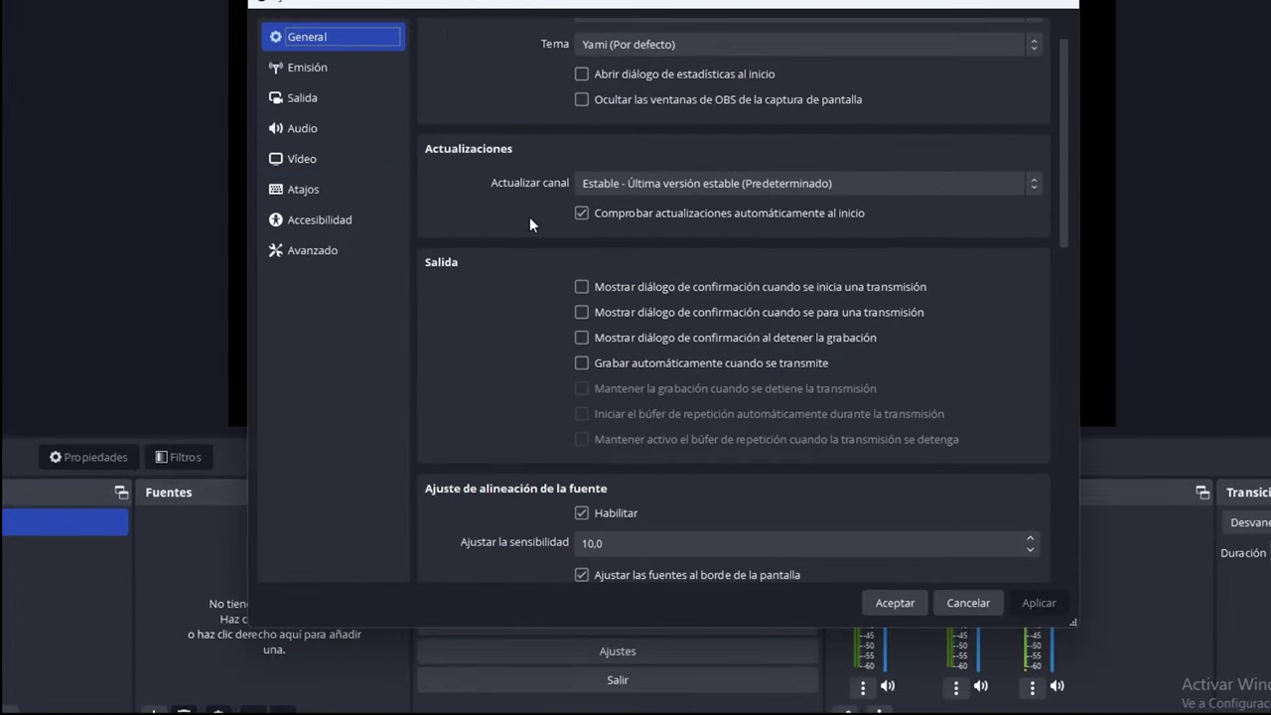
scroll(529, 225, "down", 1)
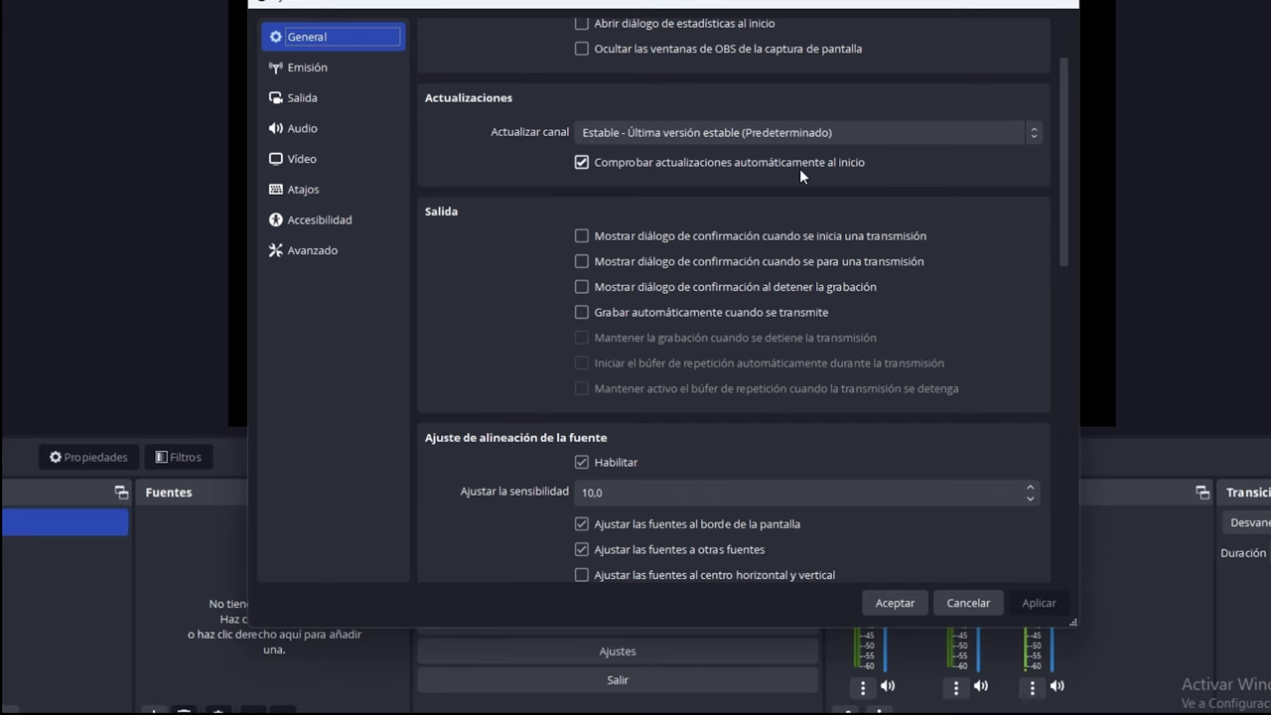
scroll(527, 234, "down", 11)
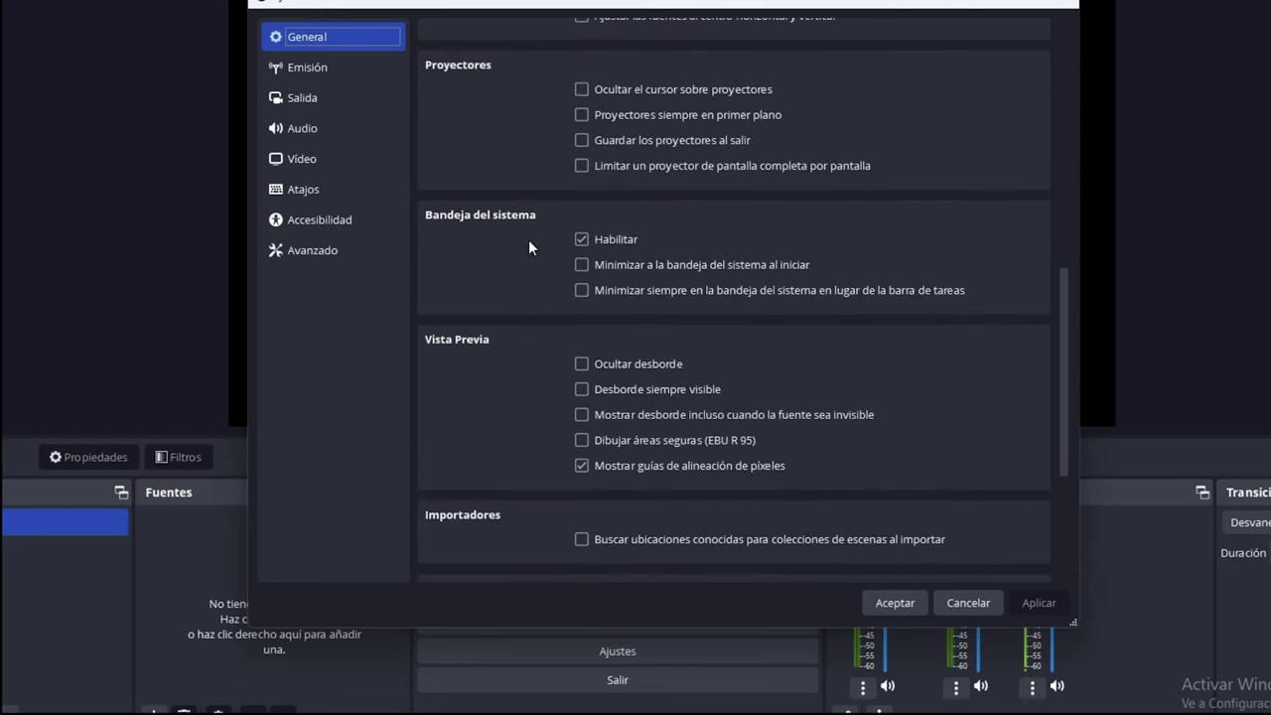
scroll(546, 242, "down", 3)
scroll(546, 241, "up", 6)
scroll(547, 241, "down", 2)
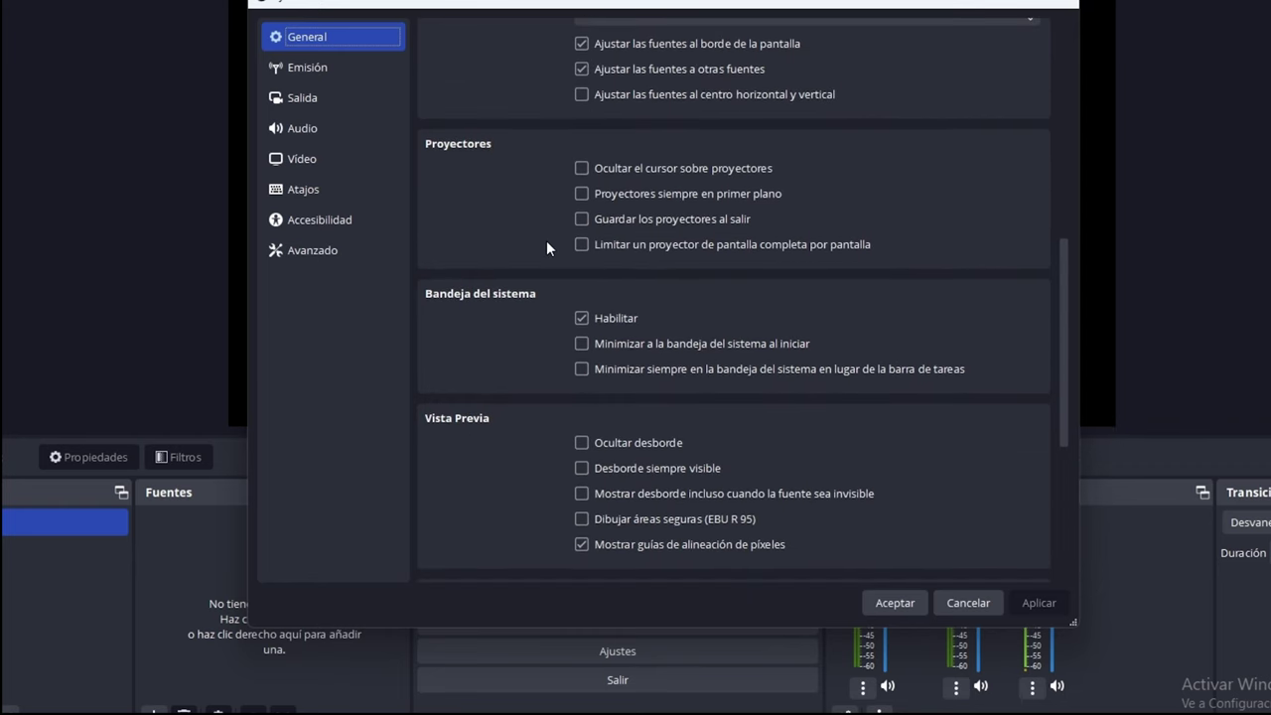
scroll(546, 241, "down", 1)
left_click(307, 66)
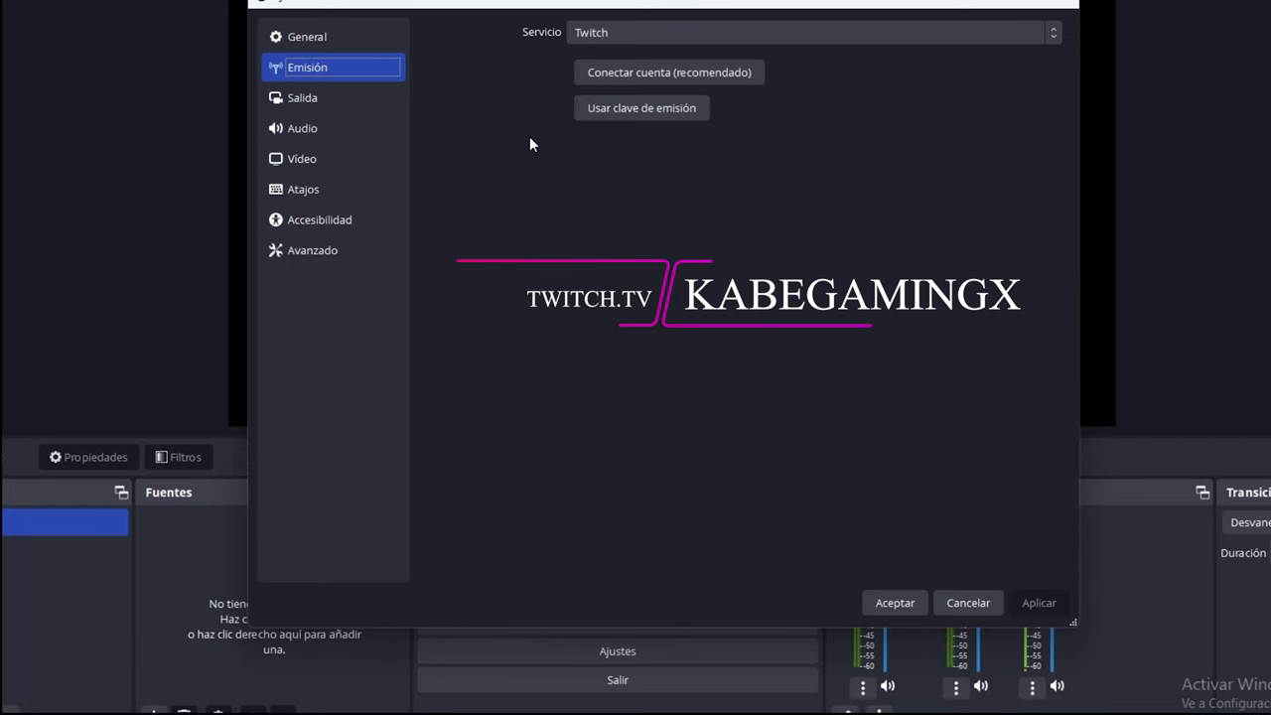
Keep Twitch as the service, log in to connect the Twitch account, and view the chat add-ons.
left_click(634, 32)
left_click(618, 71)
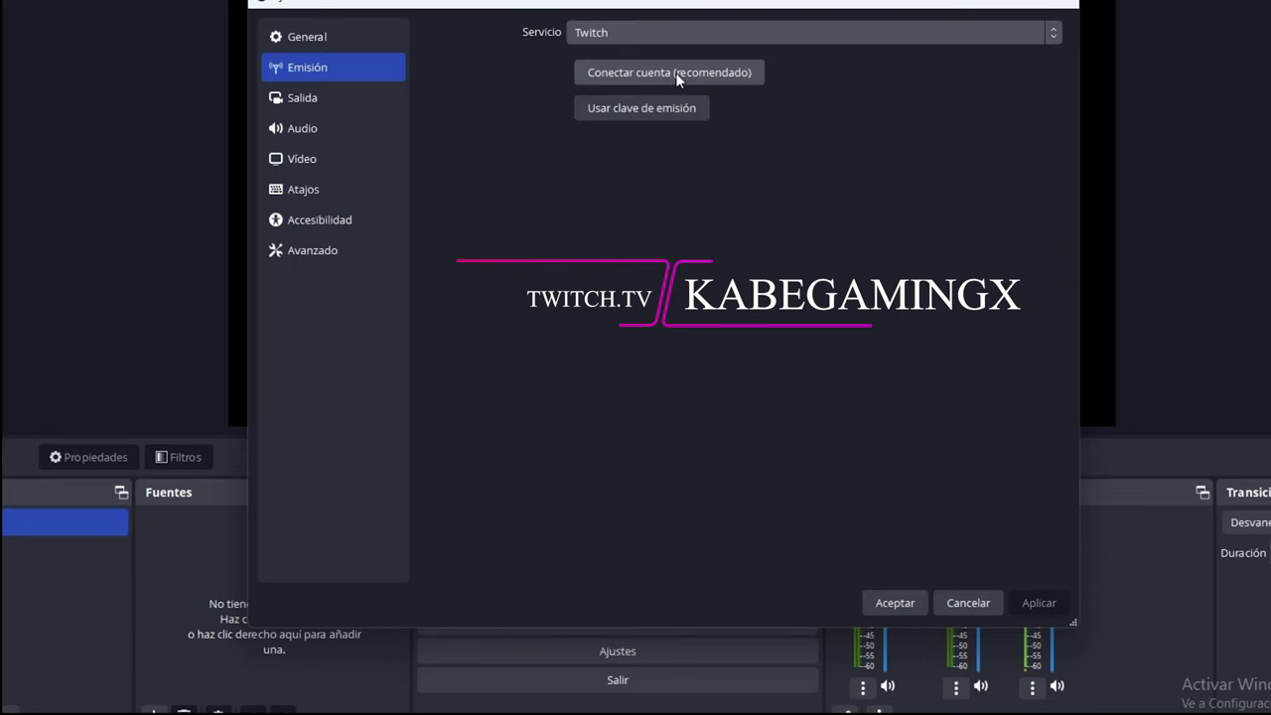
left_click(667, 74)
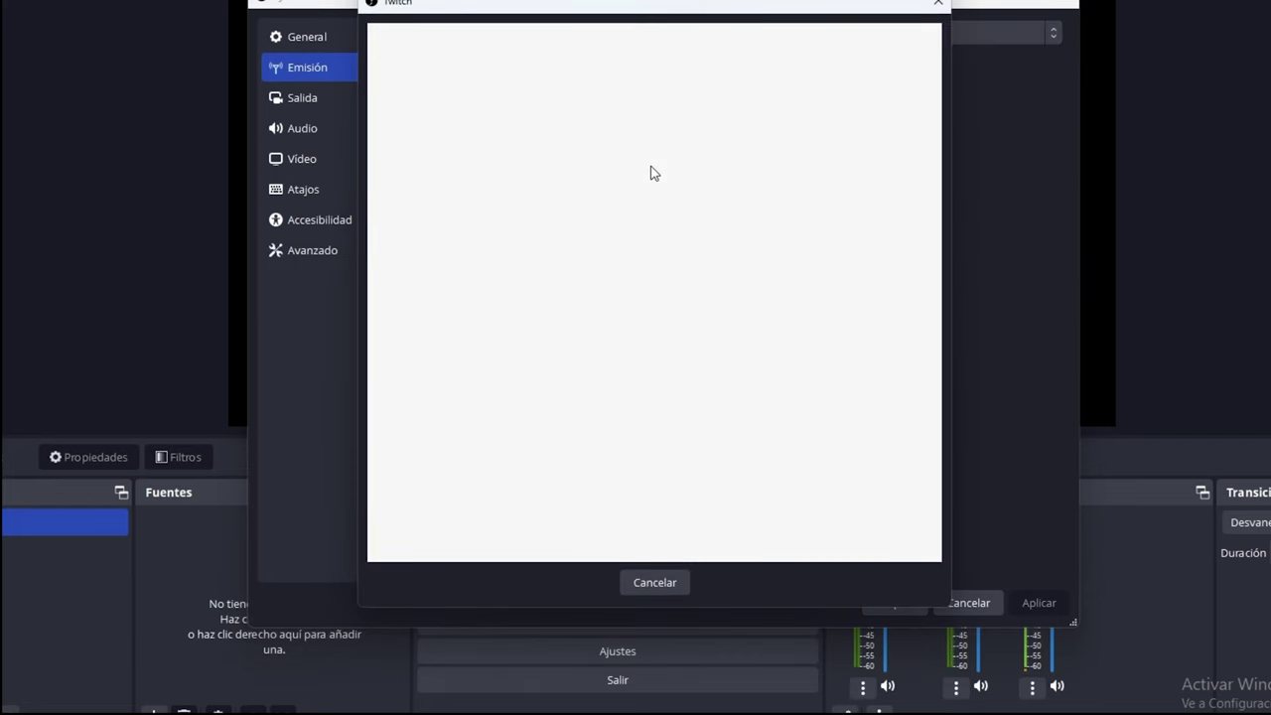
type("kabe")
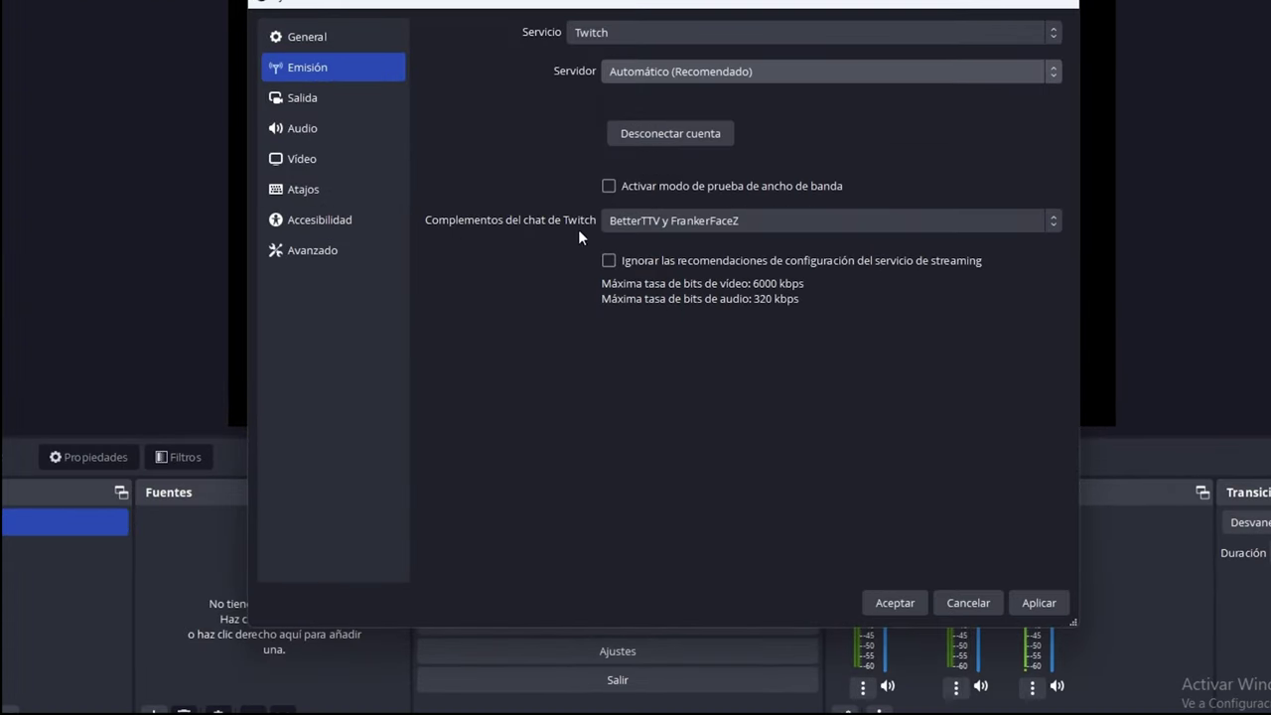
left_click(646, 221)
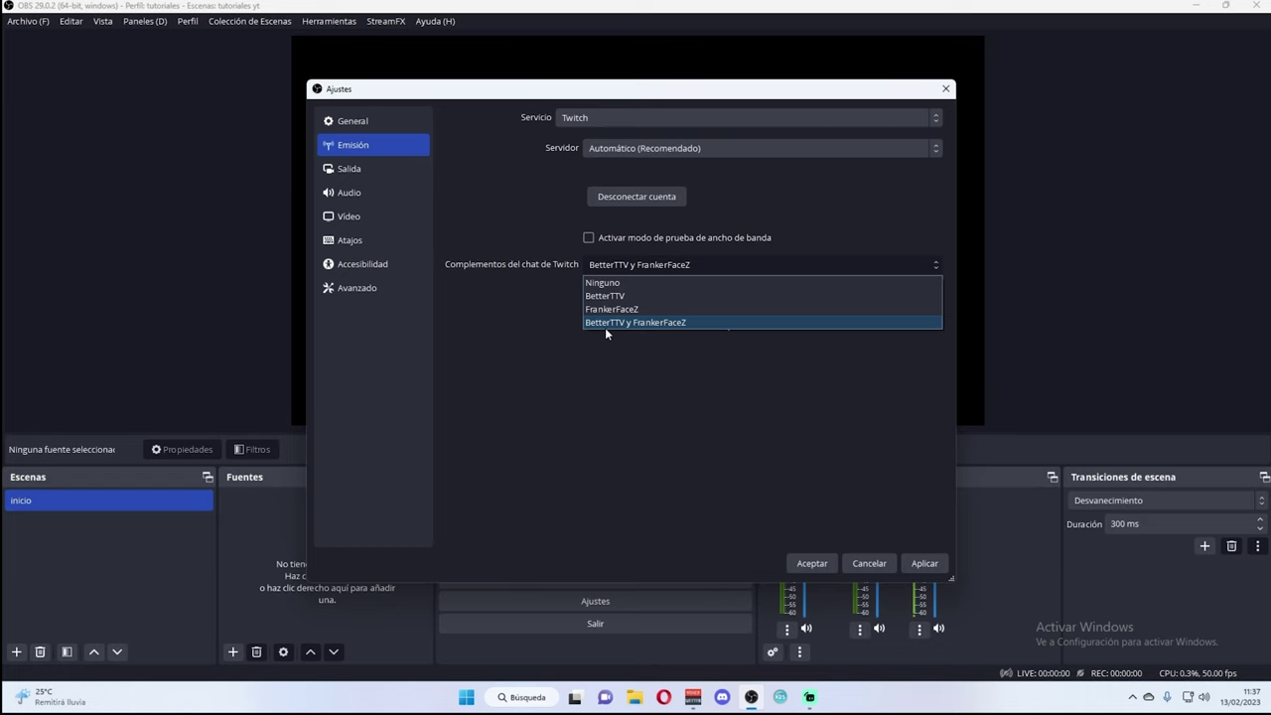
Apply the settings with both chat add-ons and dock the Twitch stream information panel on the left.
left_click(922, 564)
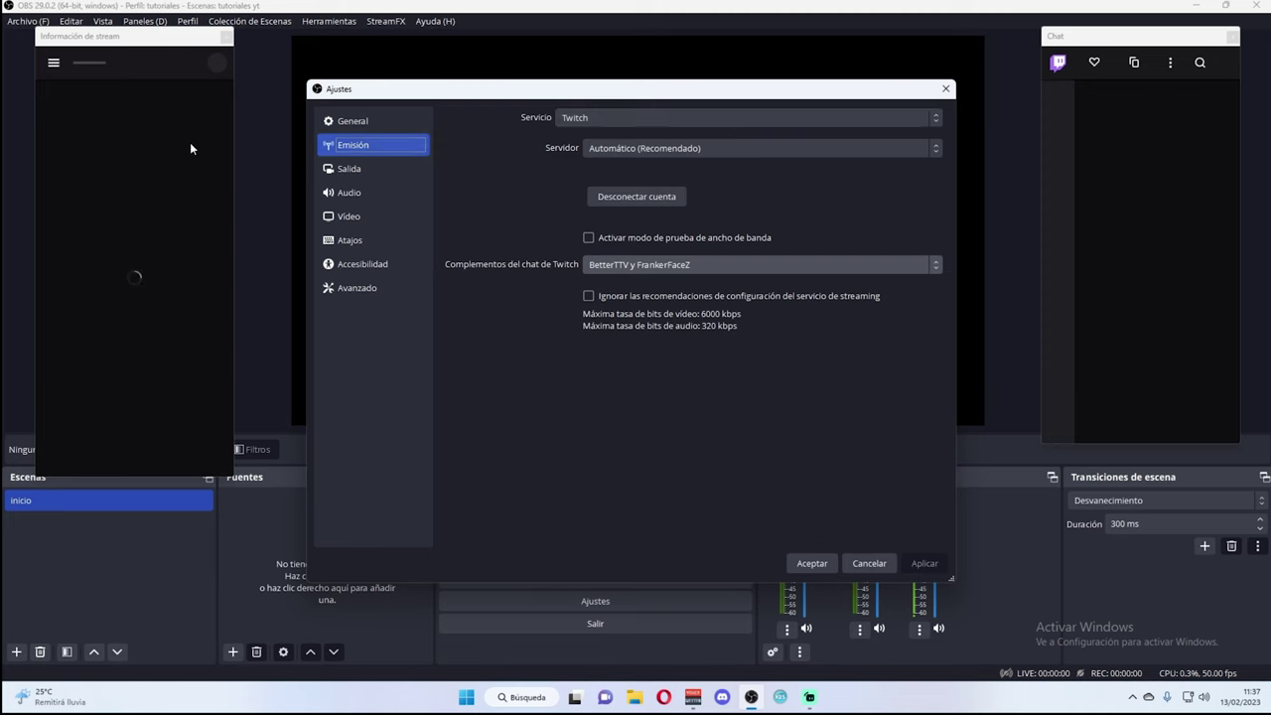
left_click_drag(66, 43, 8, 91)
left_click(868, 563)
left_click_drag(1108, 44, 1253, 49)
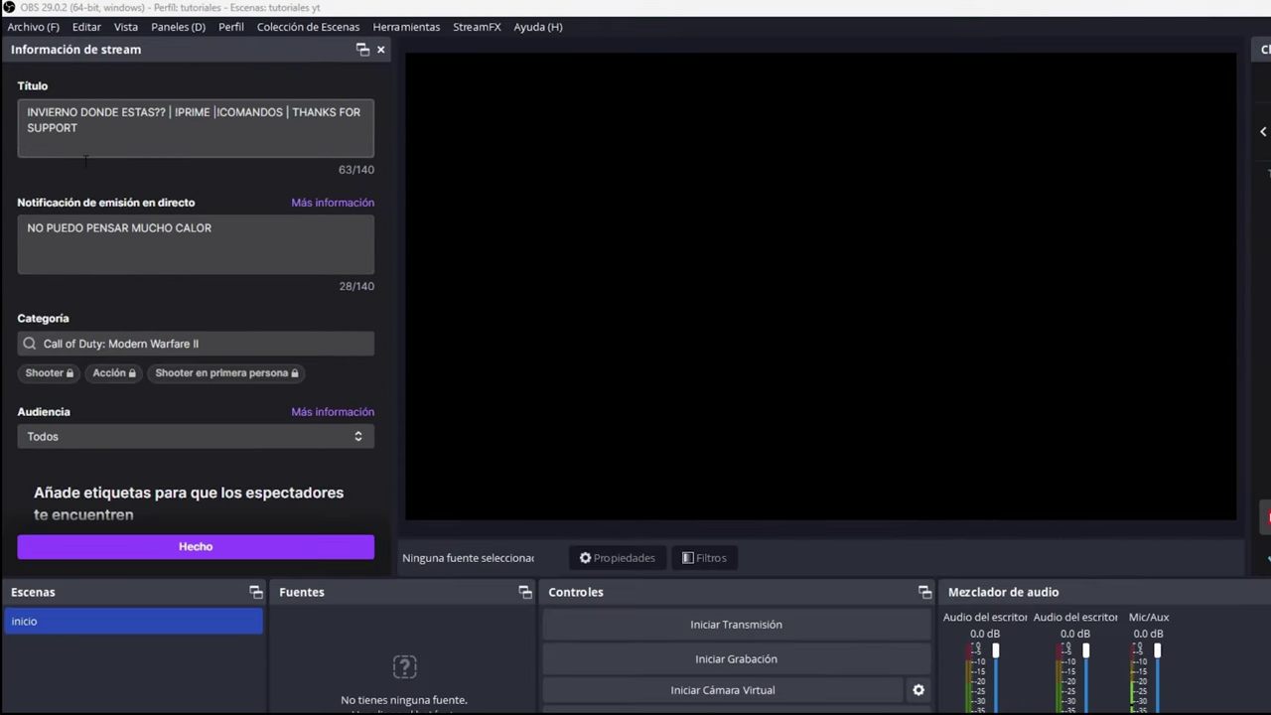
Save the stream title and details, then reopen Ajustes.
left_click(107, 260)
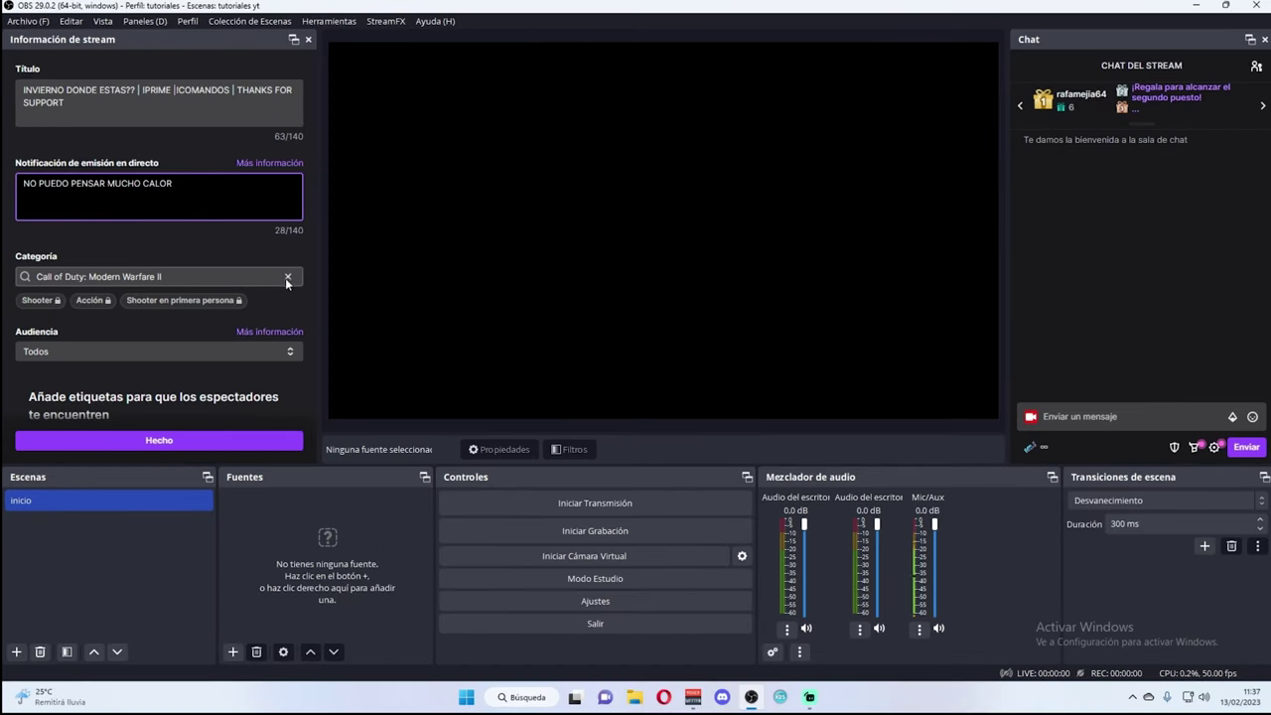
left_click(167, 443)
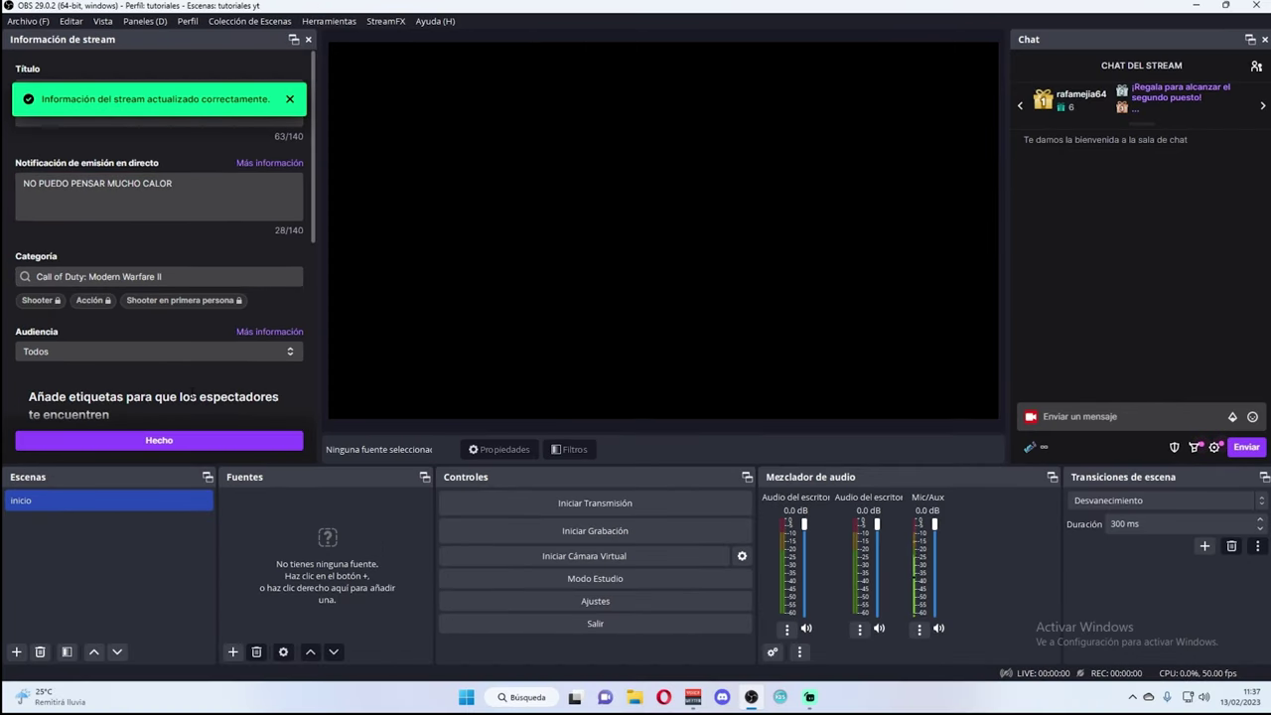
left_click(632, 598)
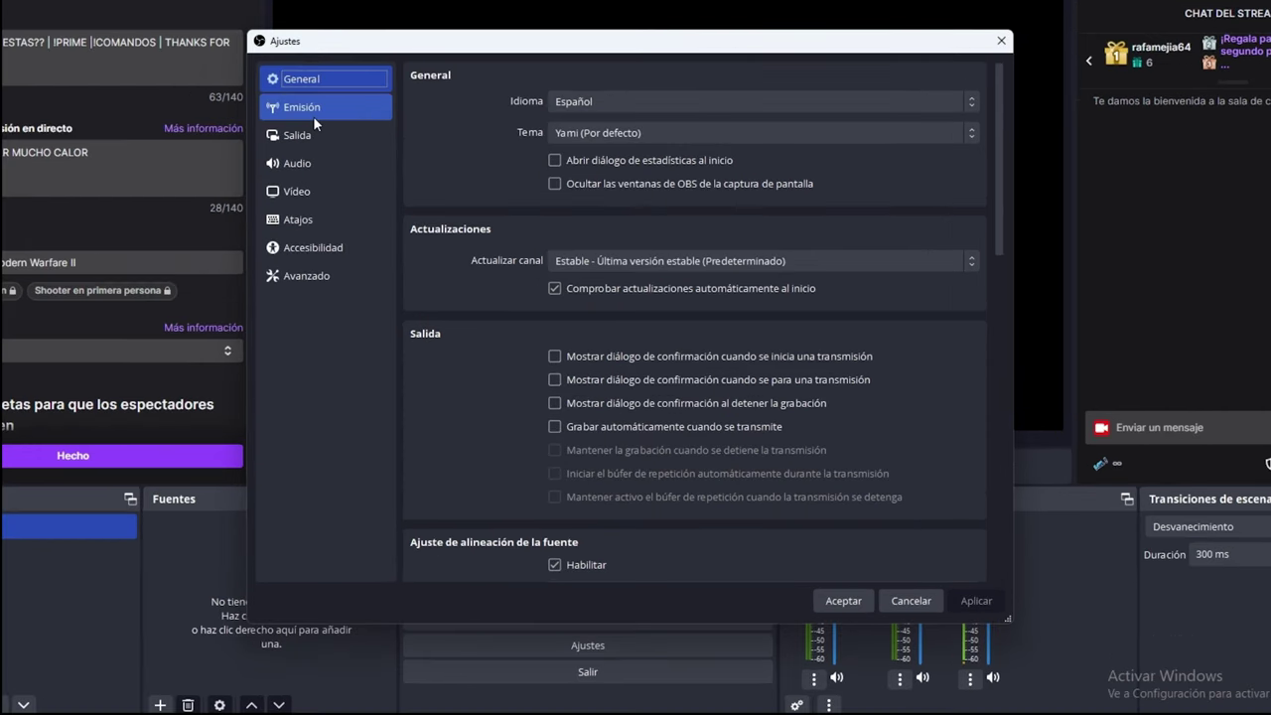
Set Modo de salida to Avanzado on the Salida page of Ajustes.
left_click(355, 149)
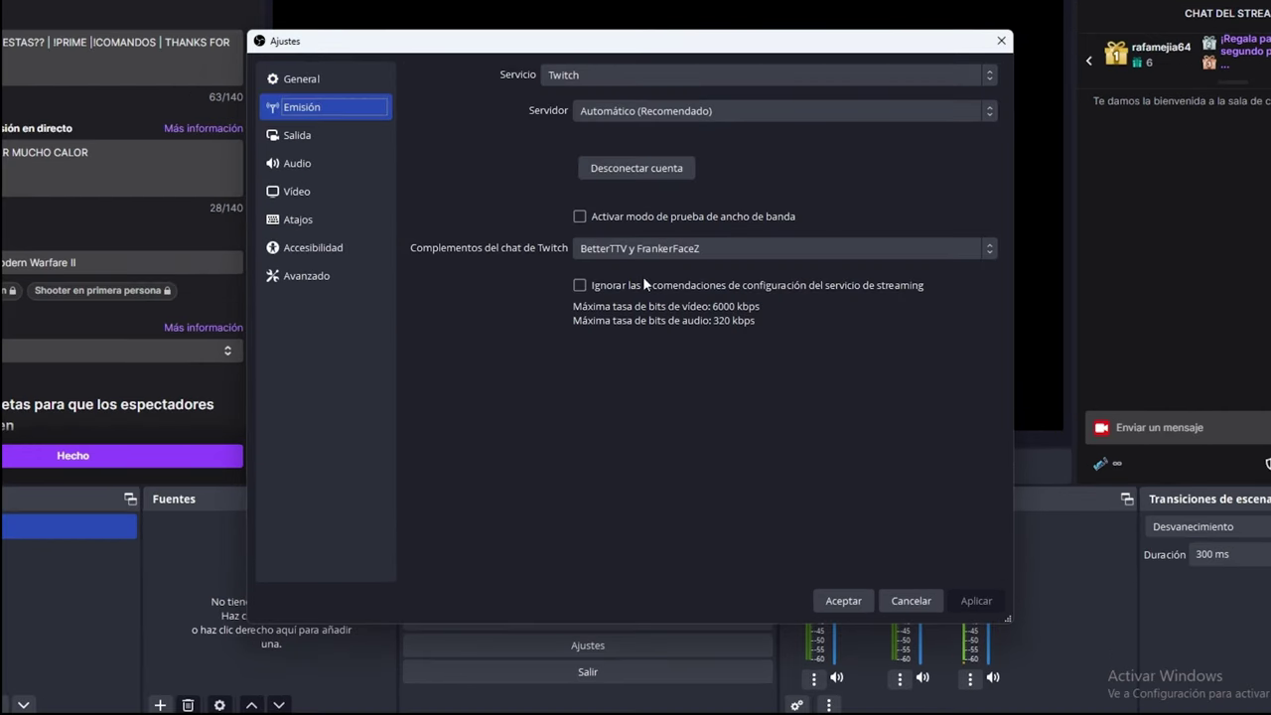
left_click(382, 137)
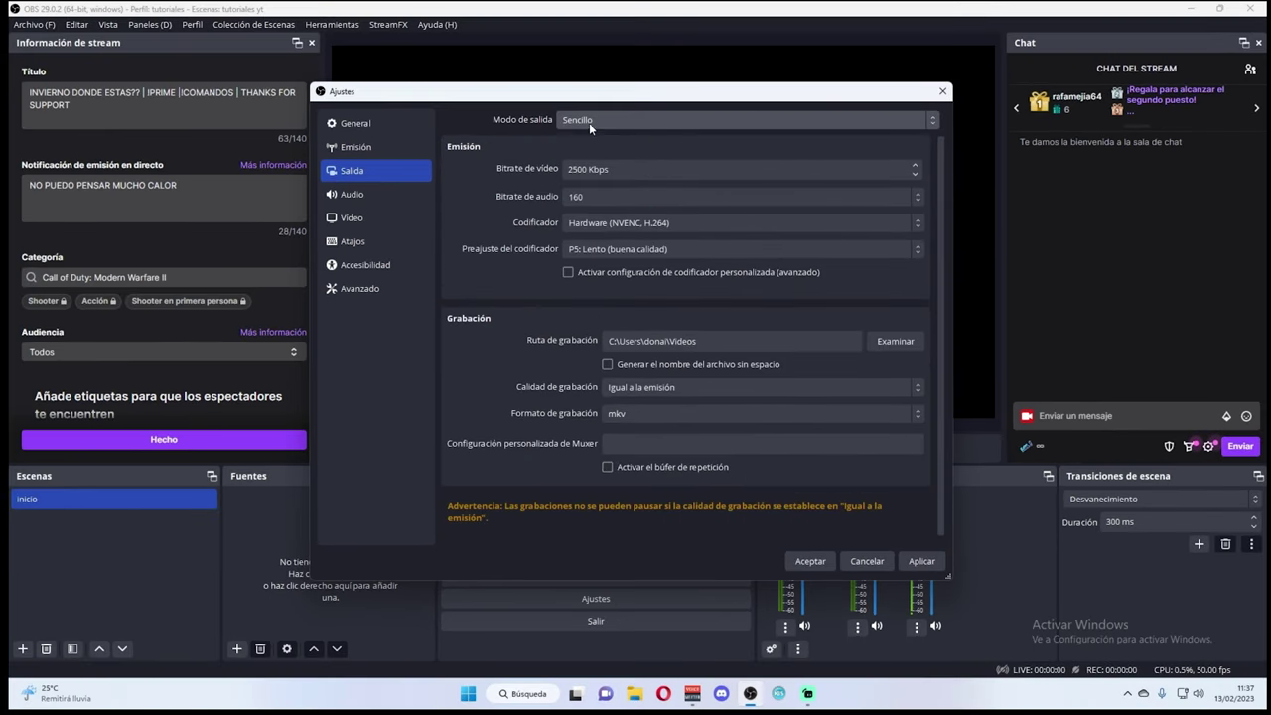
left_click(588, 119)
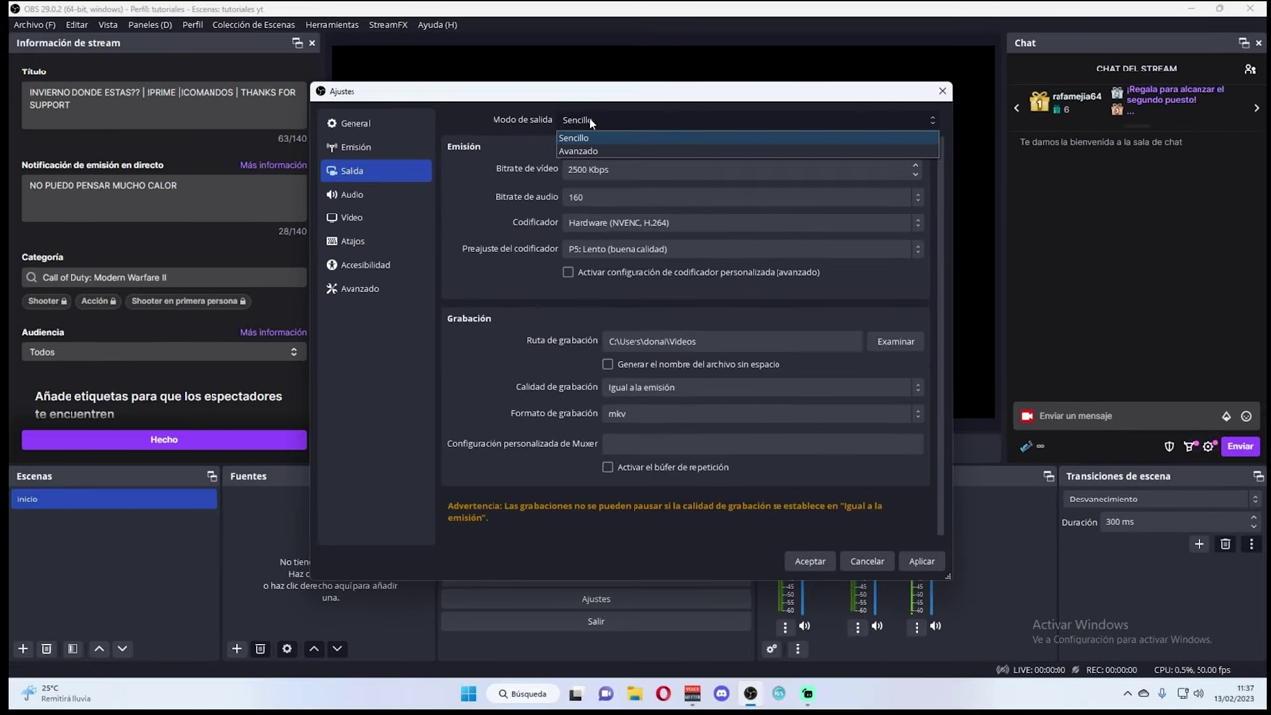
left_click(589, 150)
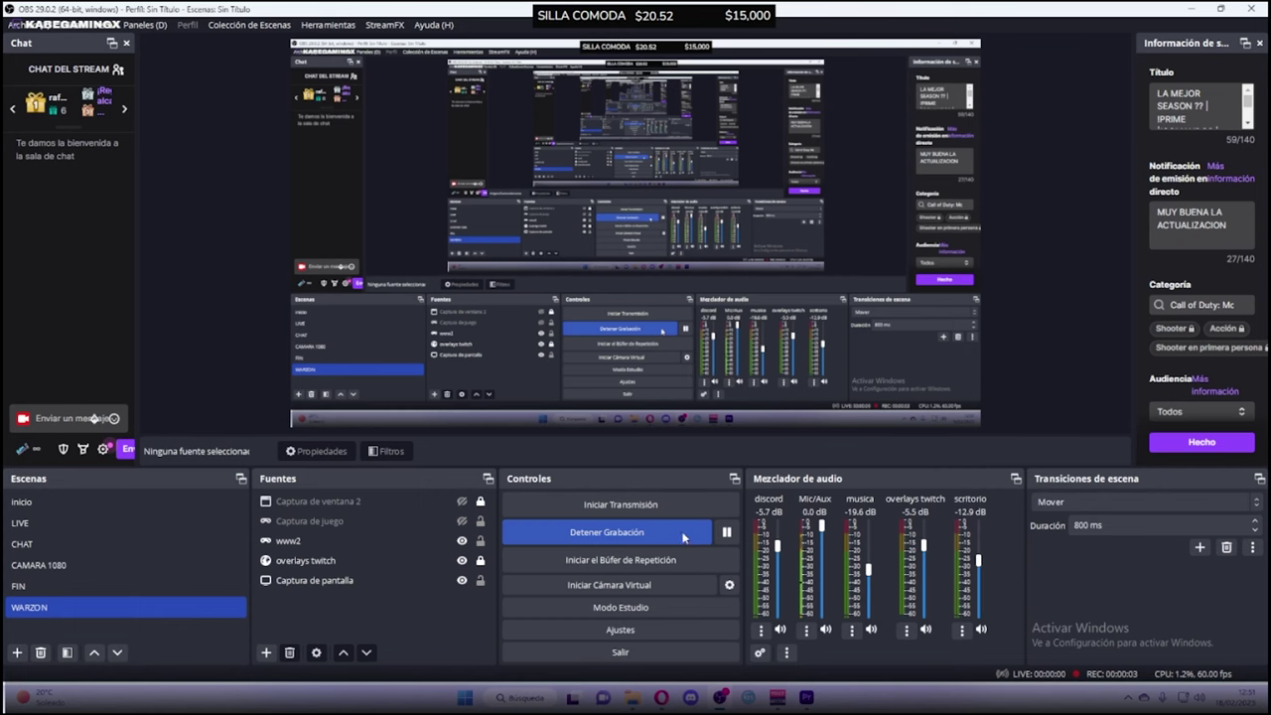
left_click(851, 629)
left_click(869, 623)
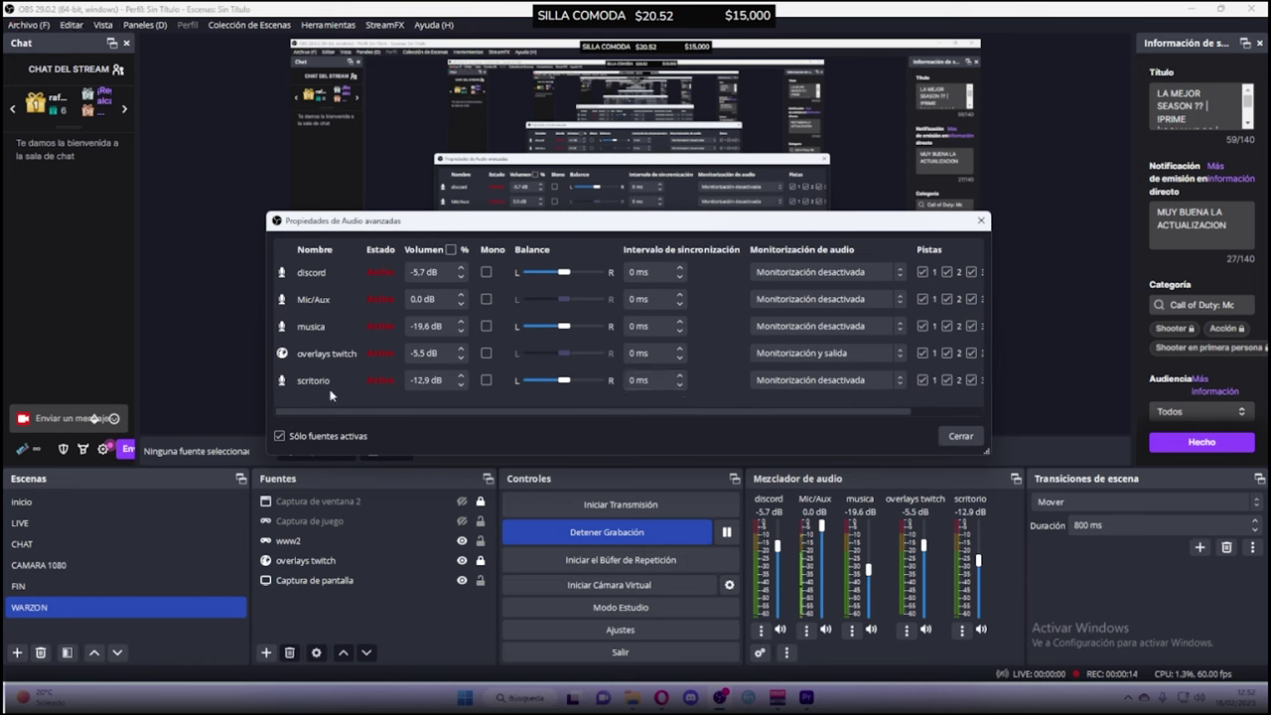
left_click_drag(398, 411, 469, 417)
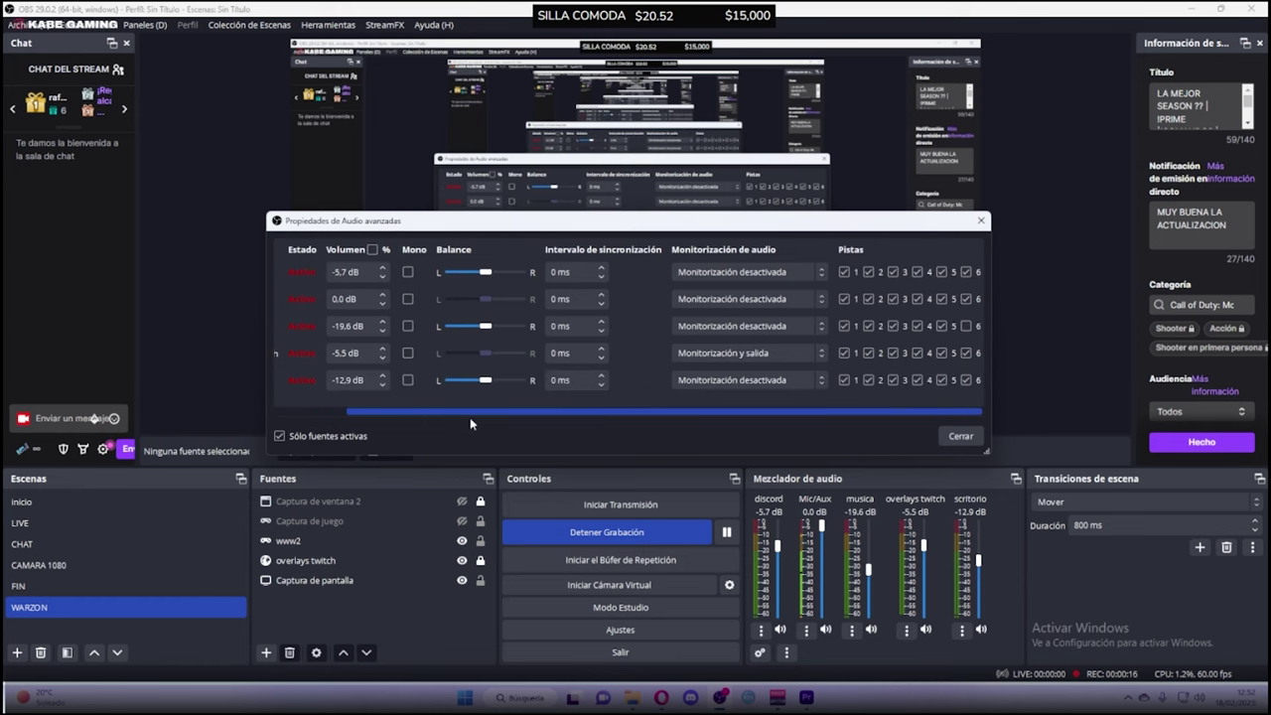
left_click(970, 328)
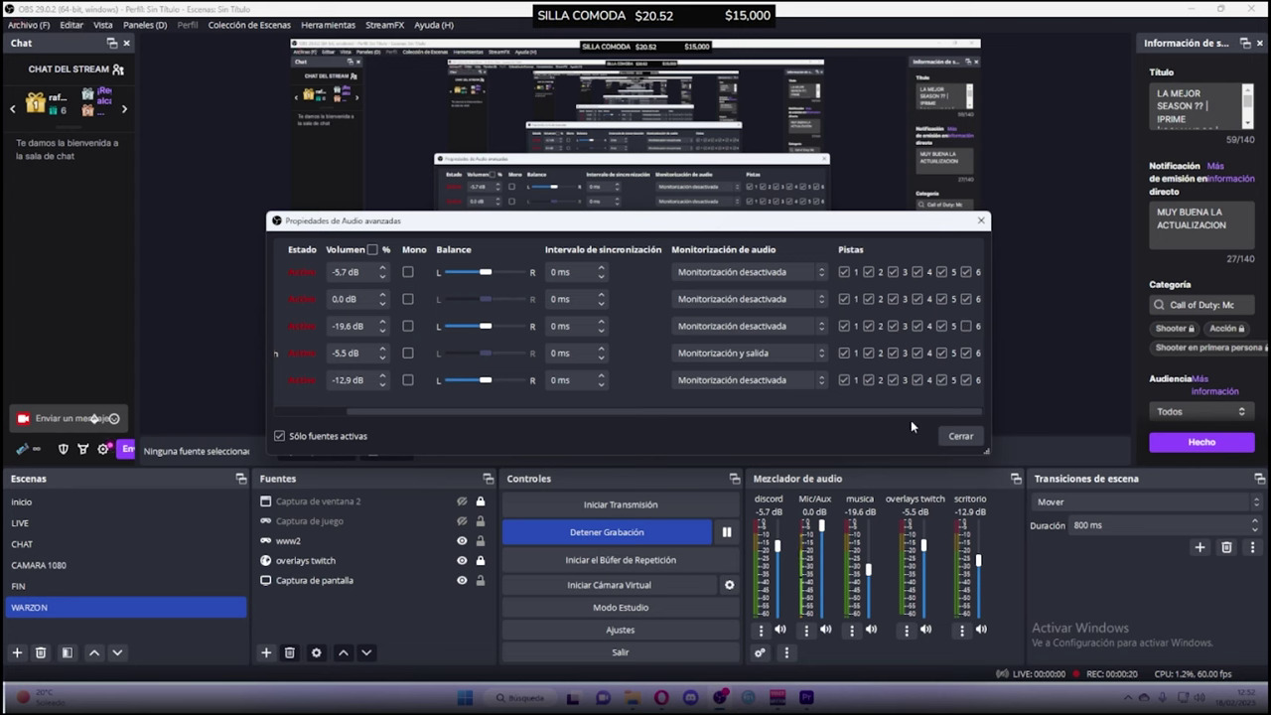
left_click_drag(909, 412, 803, 415)
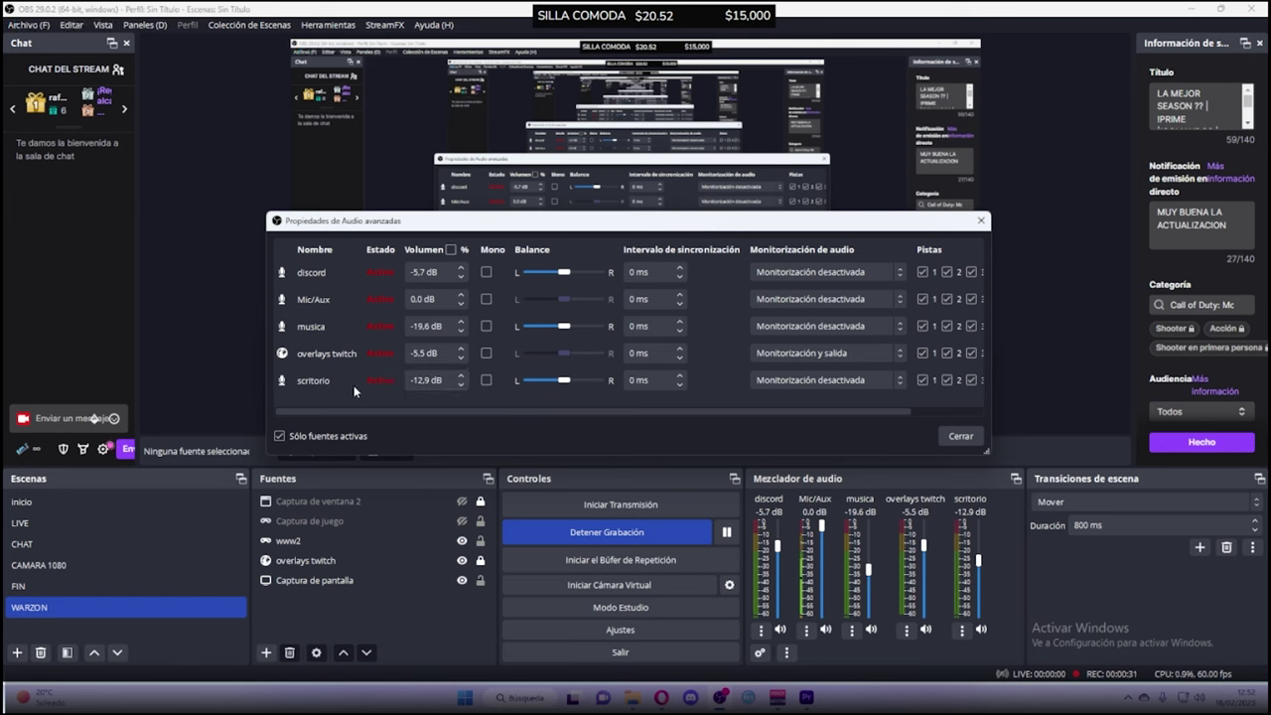
left_click_drag(423, 412, 495, 412)
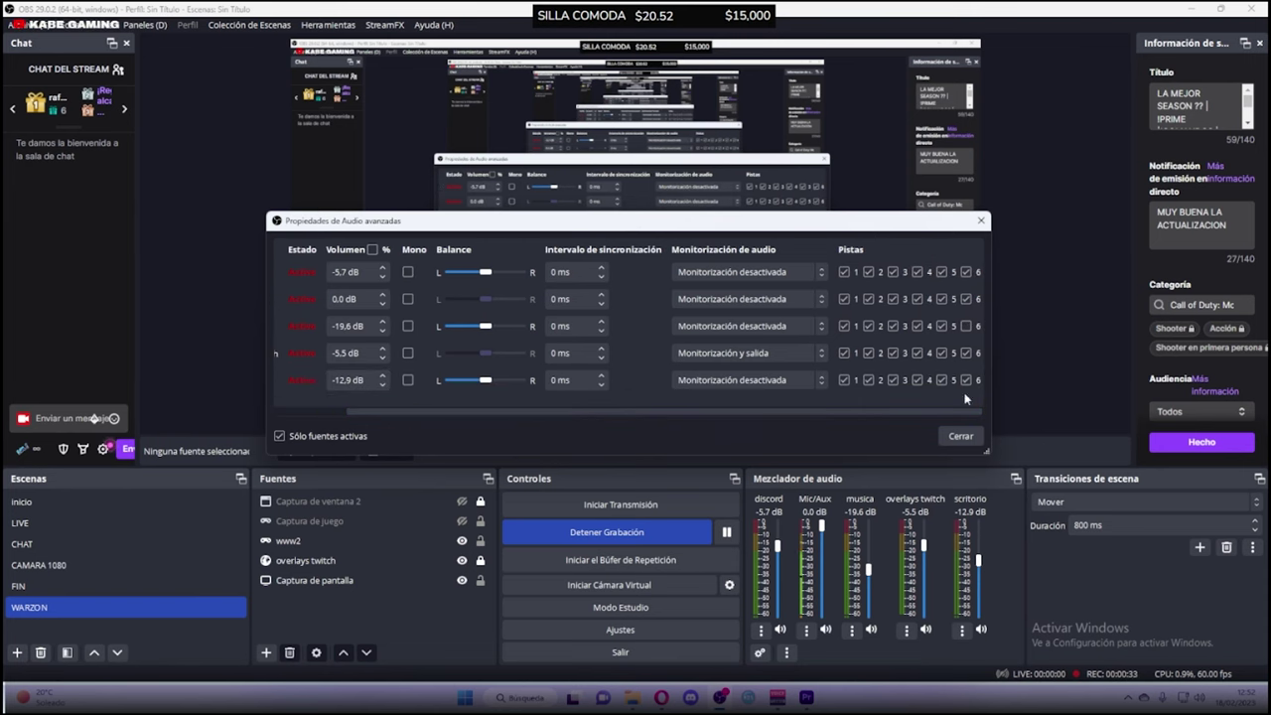
left_click_drag(866, 412, 759, 412)
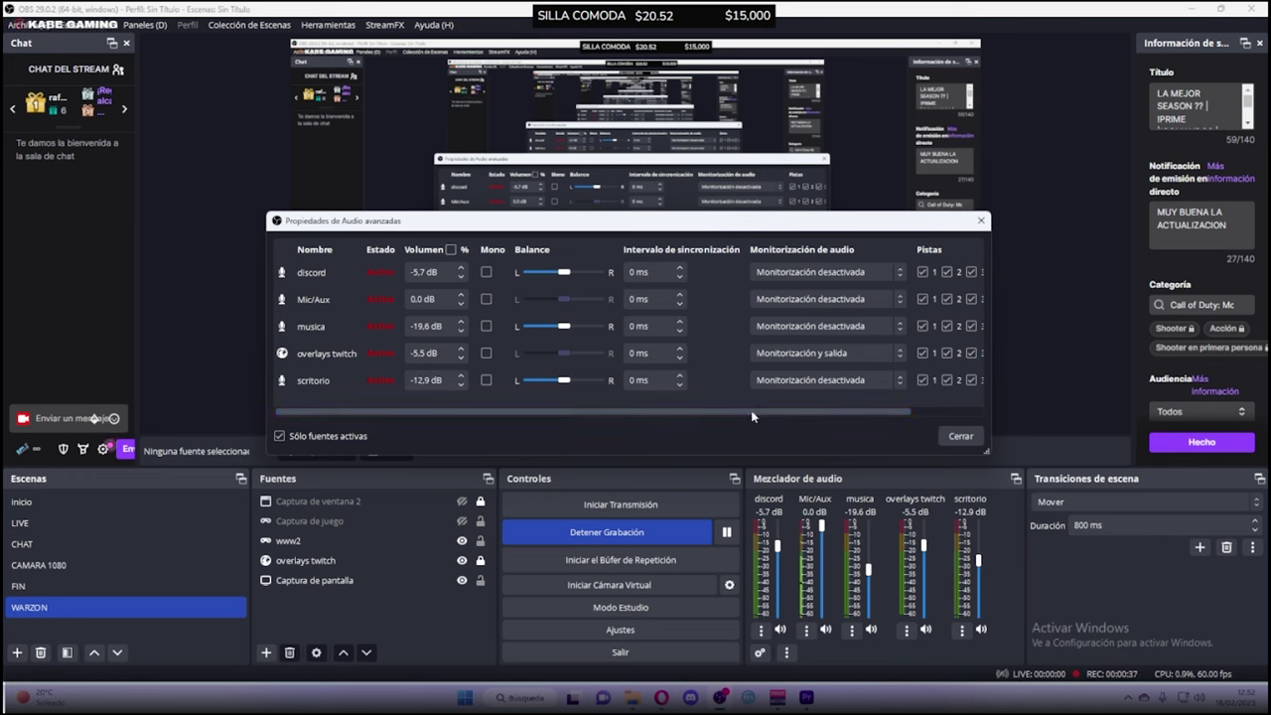
mouse_move(752, 414)
left_mouse_down()
mouse_move(816, 413)
mouse_move(757, 413)
left_mouse_up()
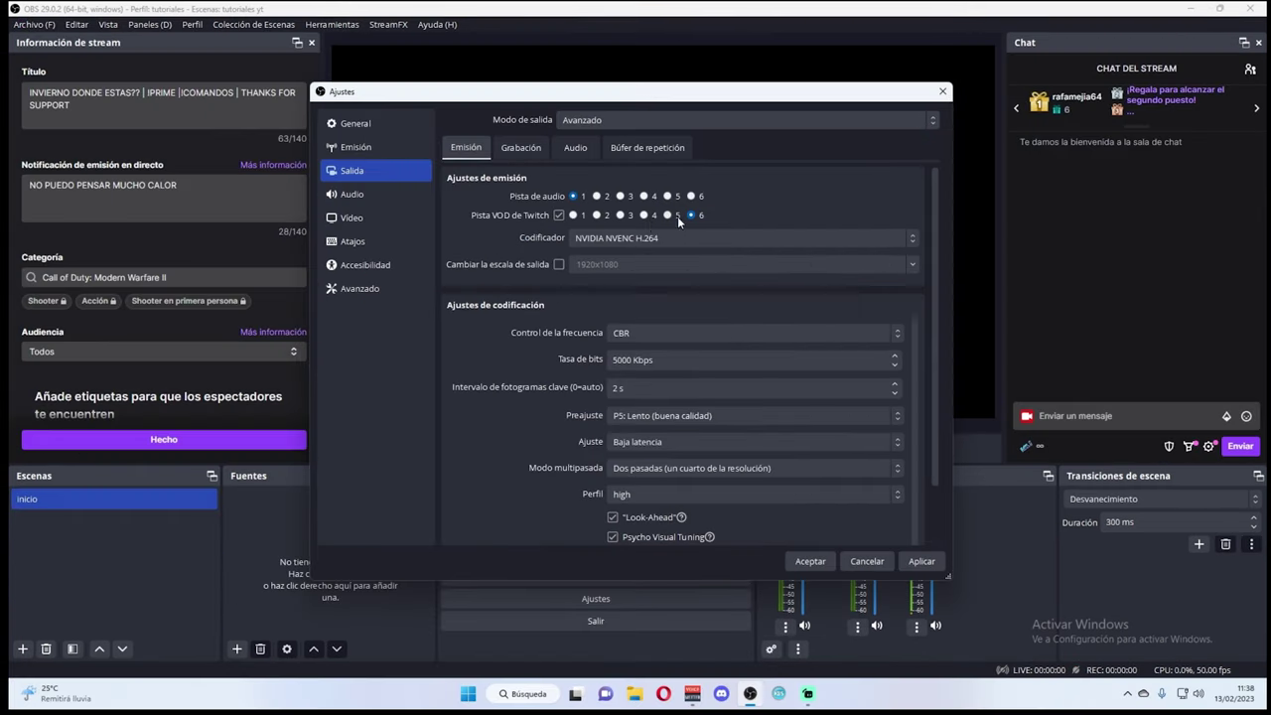
Keep the NVIDIA NVENC H.264 encoder with CBR rate control and select the Tasa de bits field.
left_click(588, 241)
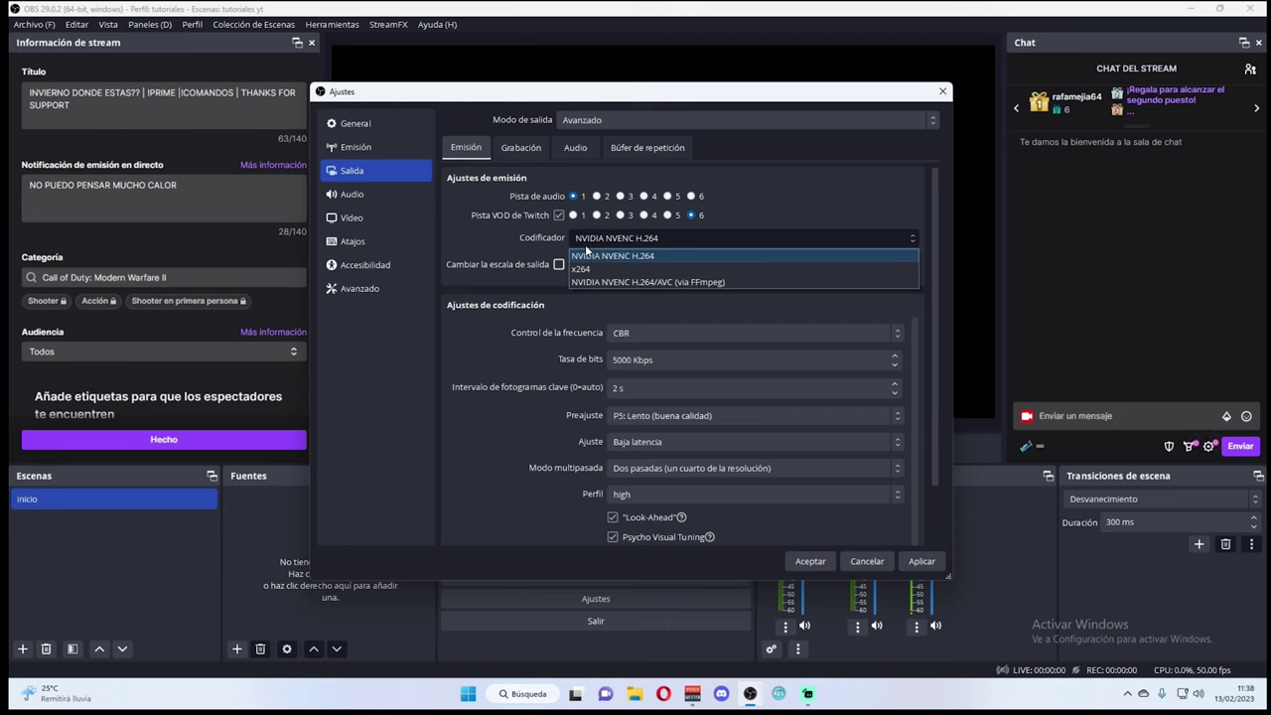
left_click(588, 256)
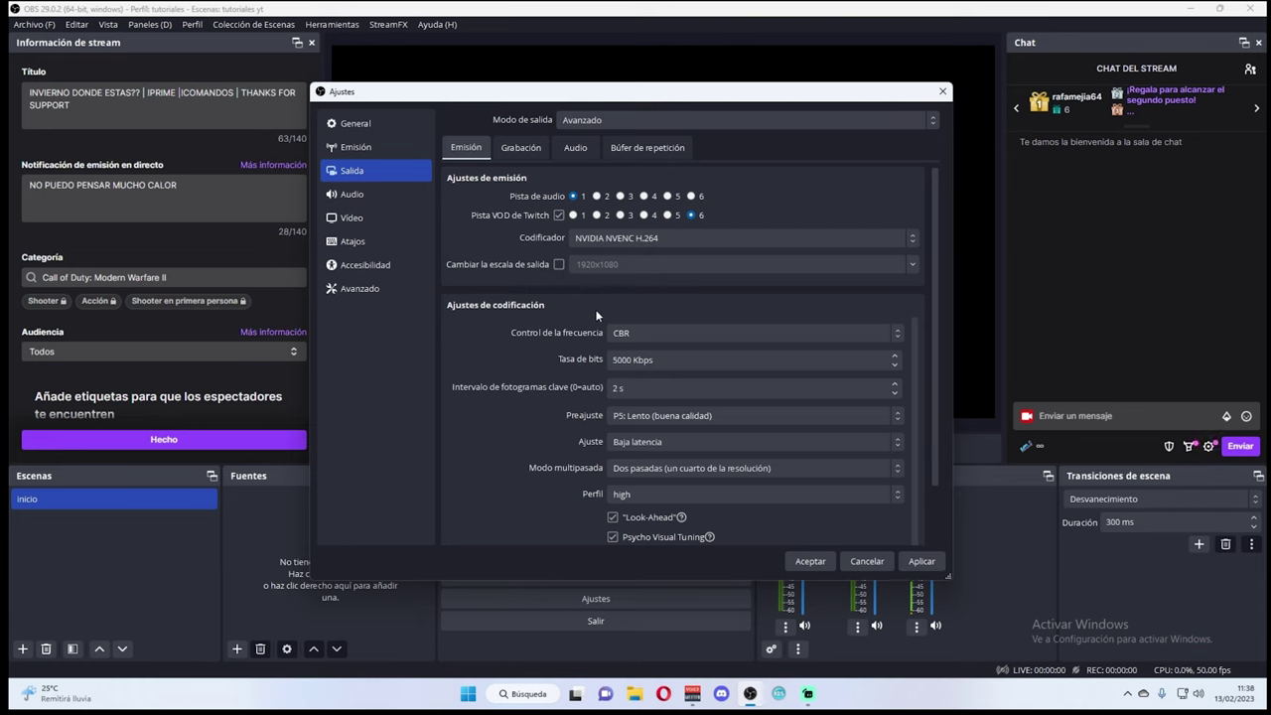
left_click(641, 336)
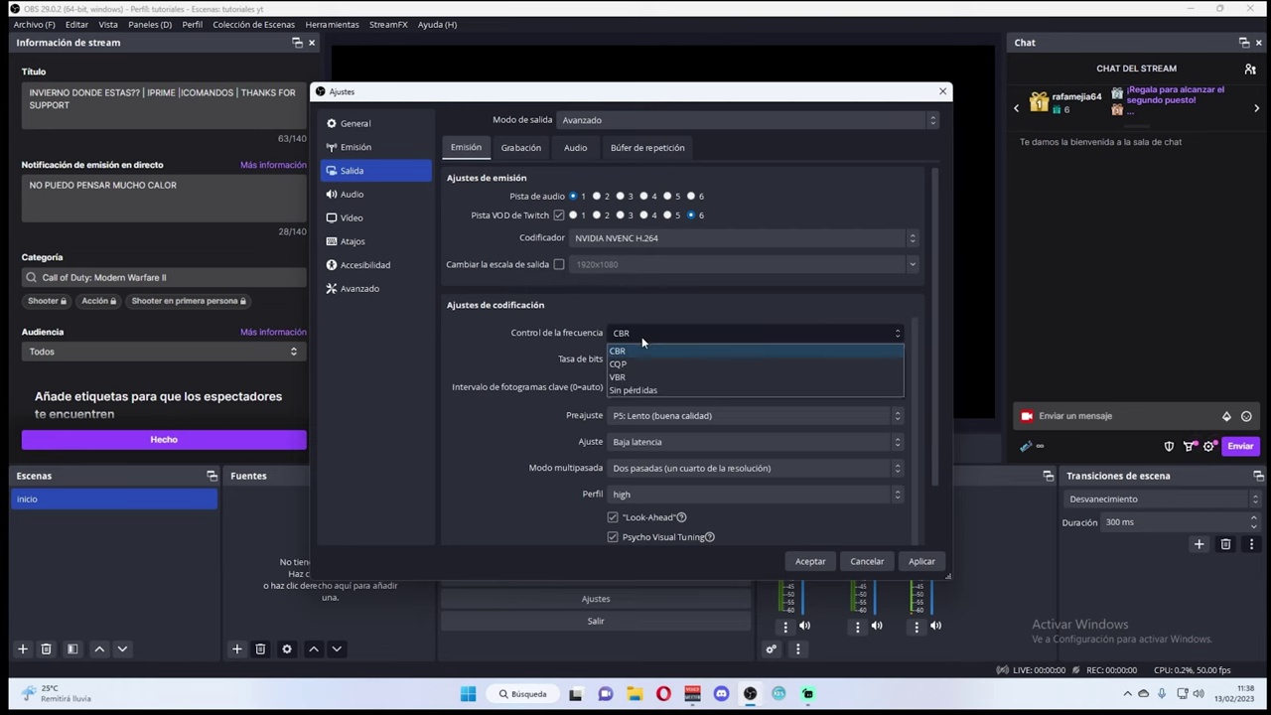
left_click(641, 336)
left_click(632, 360)
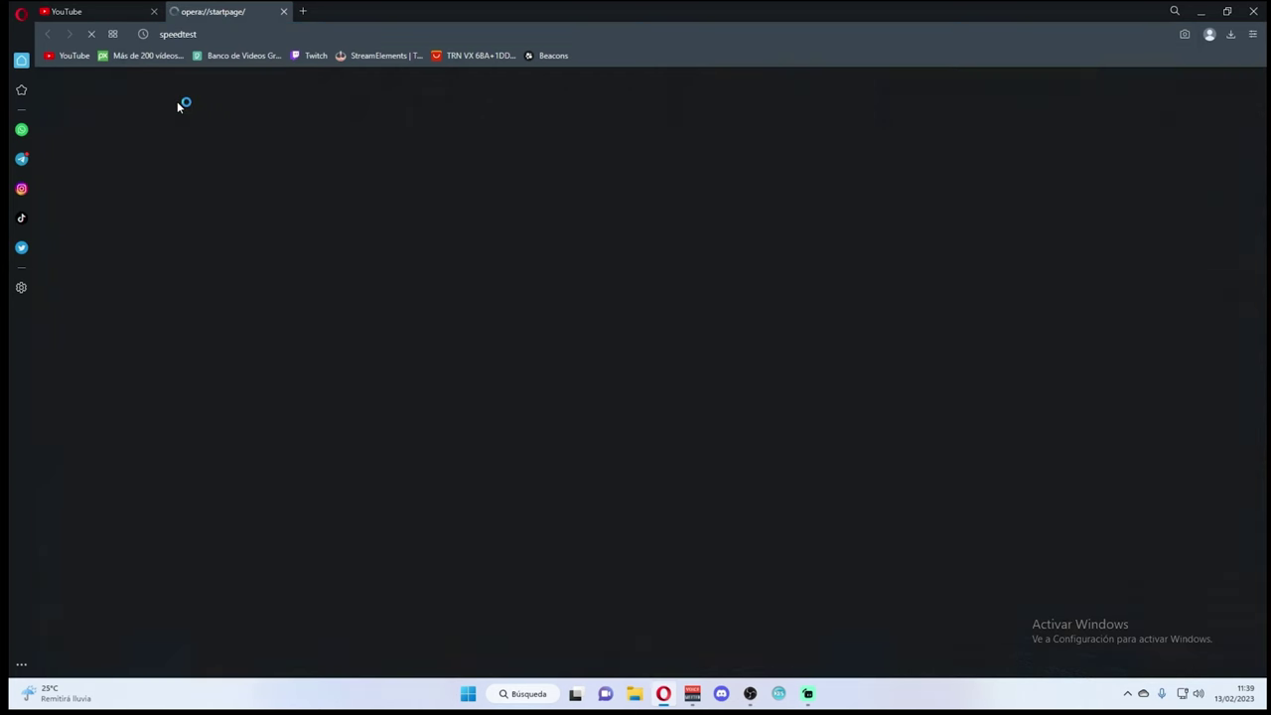
Run the speedtest.net test: 316.76 Mbps download, 31.60 Mbps upload, 10 ms ping.
left_click(519, 316)
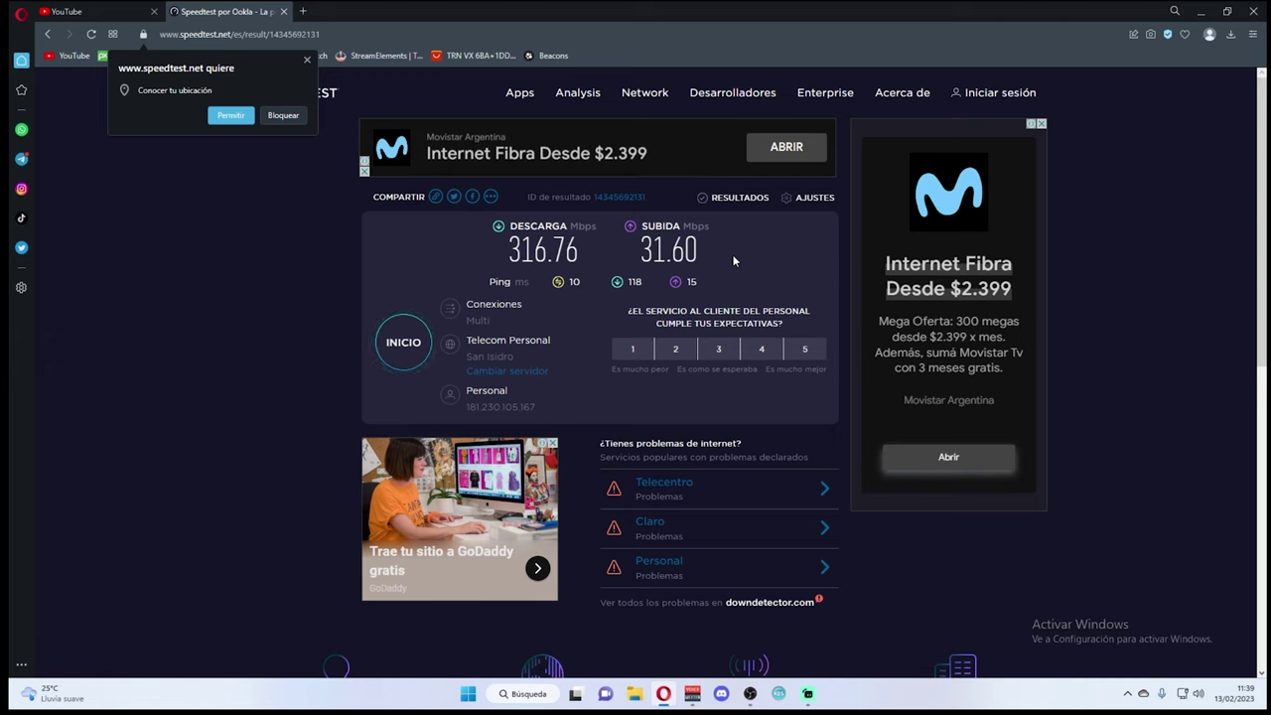
Change the streaming bitrate from 5000 to 6000 Kbps, keep preset P5, and set Ajuste to Alta calidad.
left_click(752, 694)
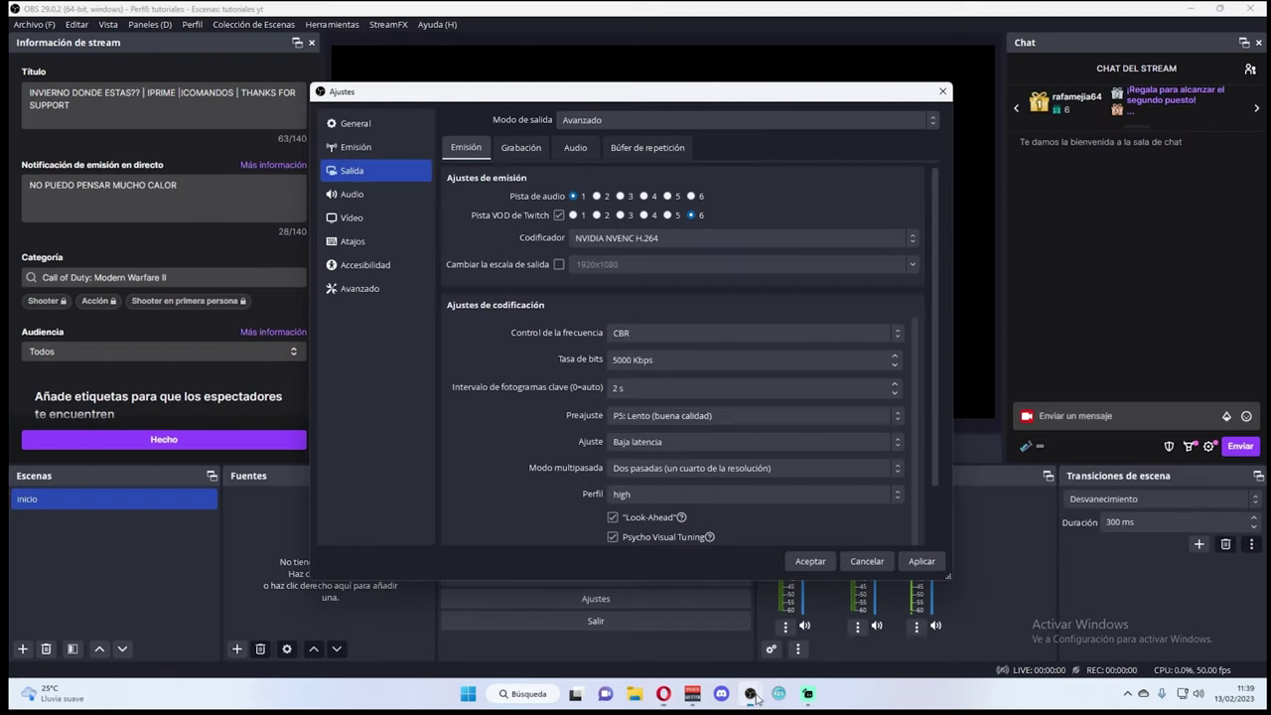
double_click(618, 360)
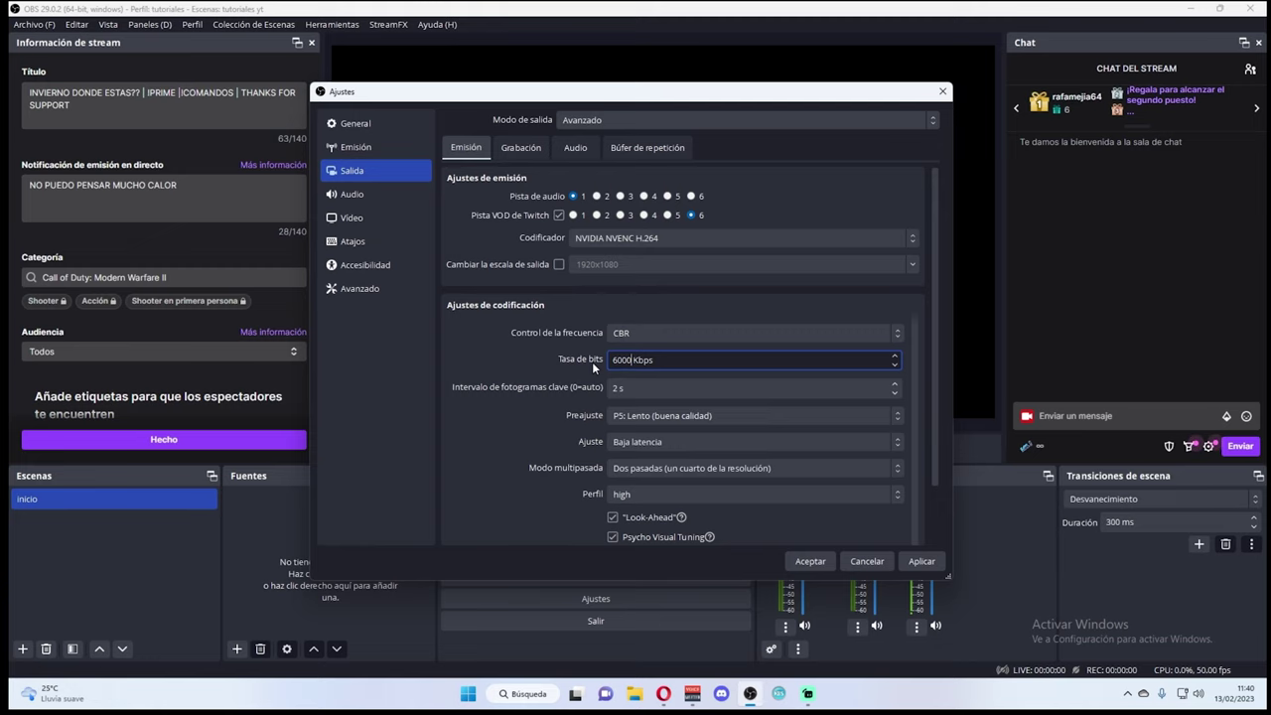
left_click(615, 388)
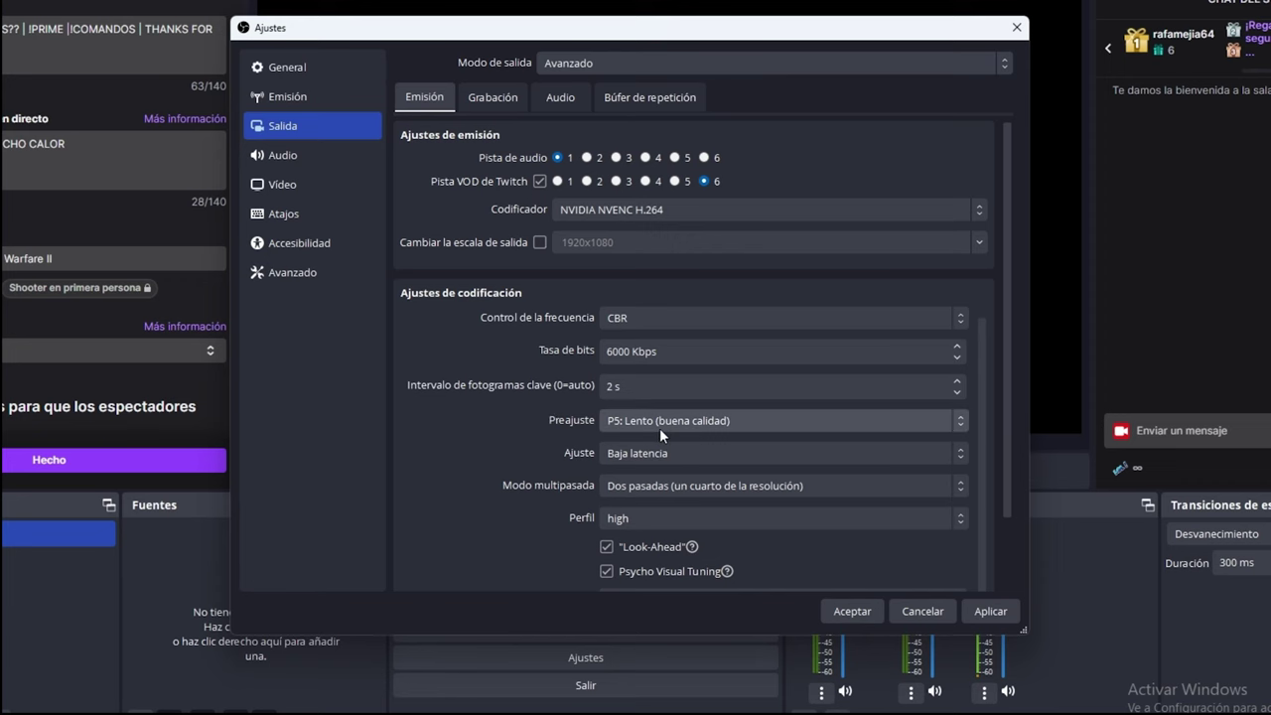
left_click(662, 425)
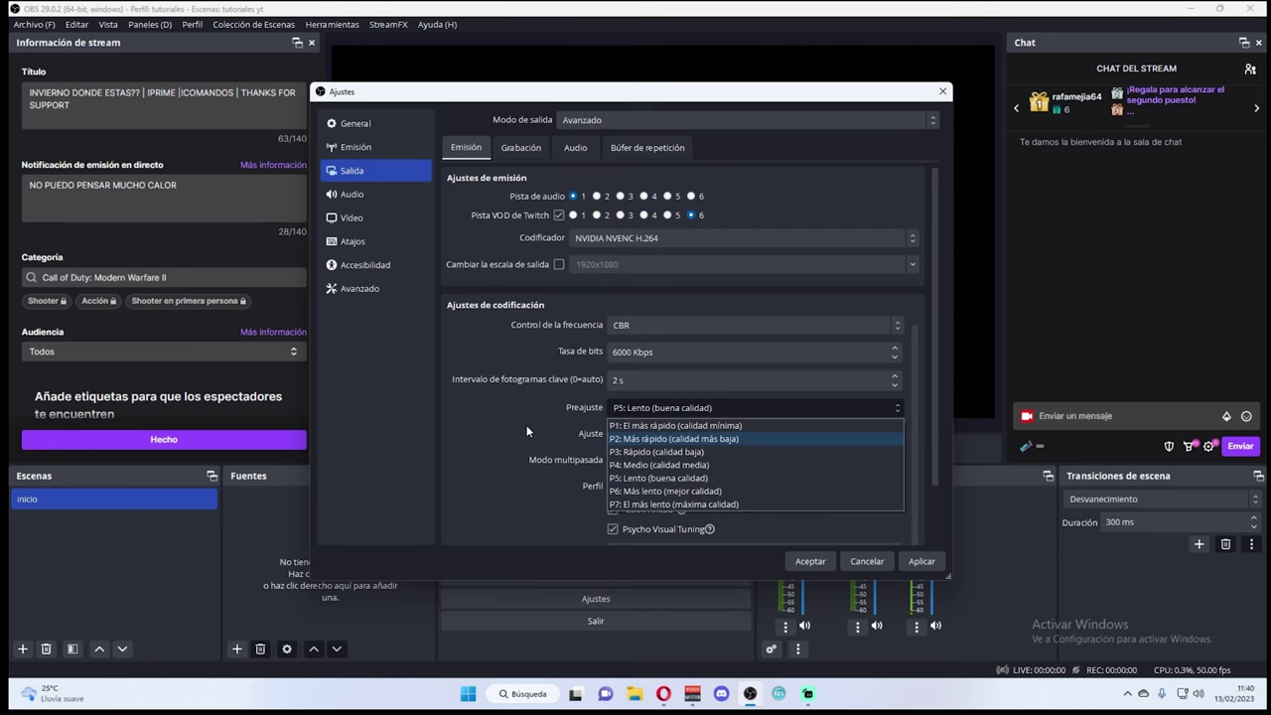
left_click(656, 479)
left_click(626, 433)
left_click(641, 450)
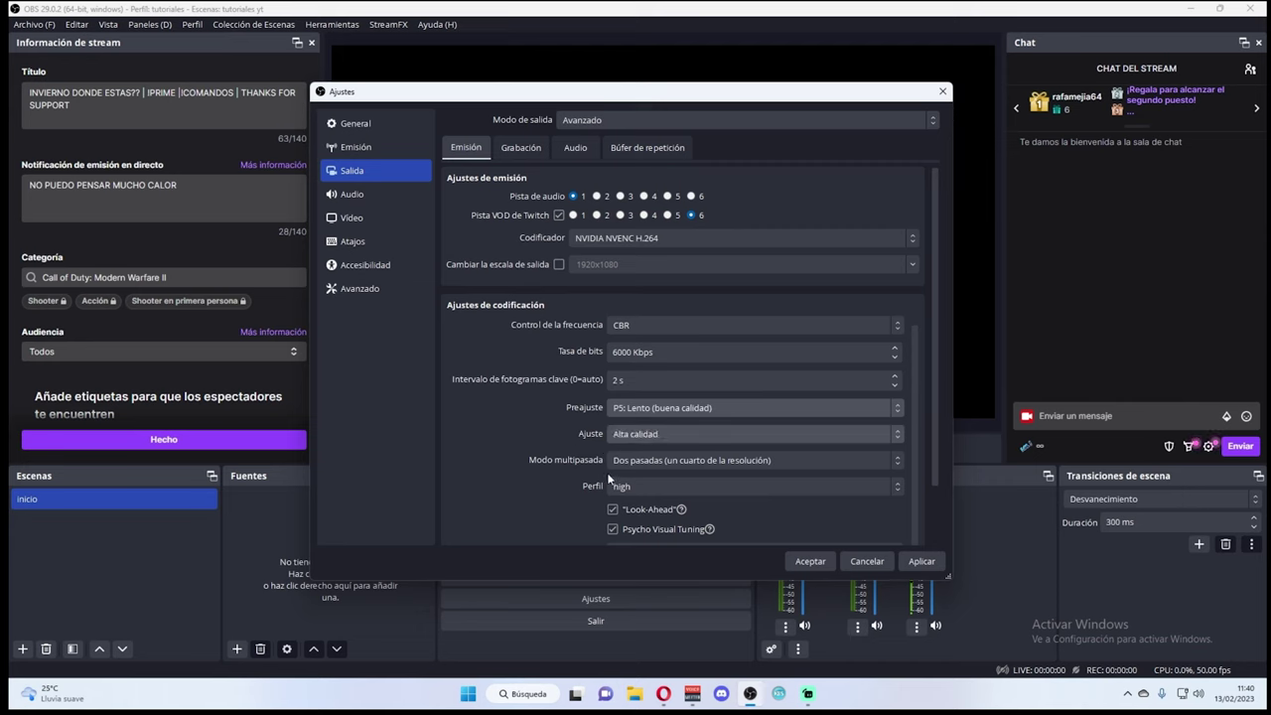
Set Modo multipasada to Dos pasadas (resolución completa), keep Perfil high, apply, and view Grabación settings.
left_click(646, 460)
left_click(940, 424)
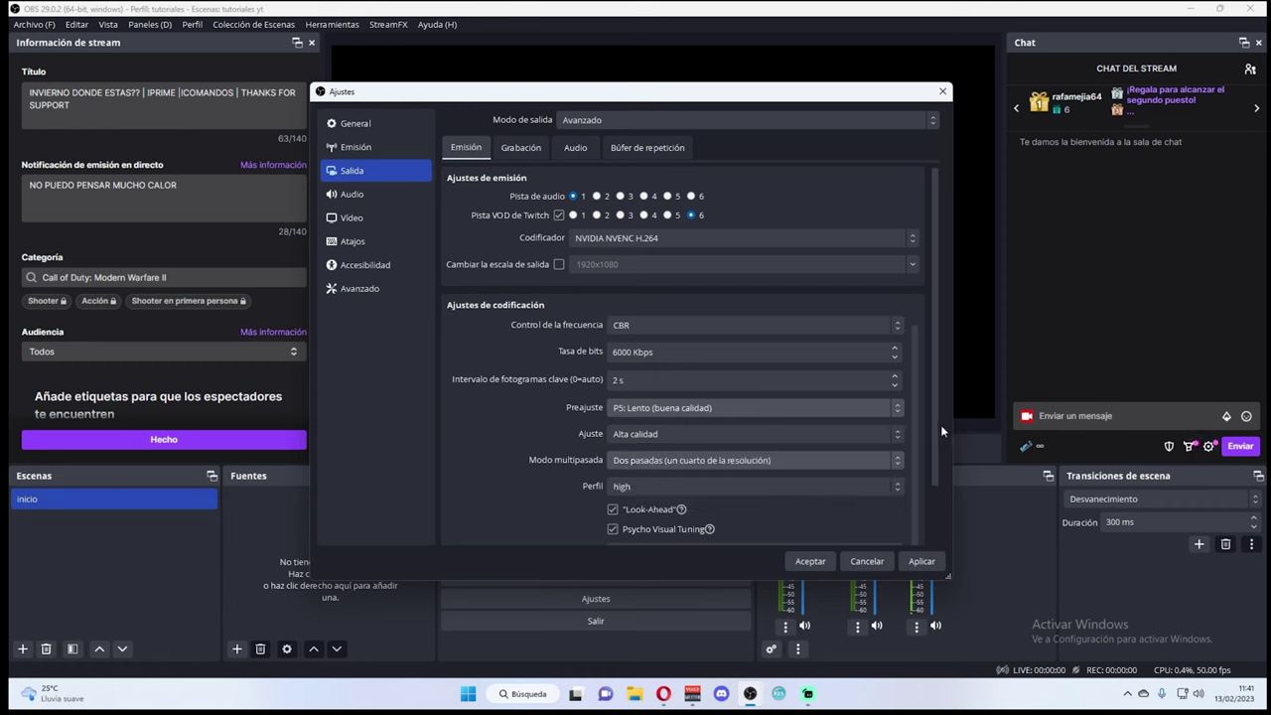
scroll(934, 446, "down", 1)
left_click(666, 408)
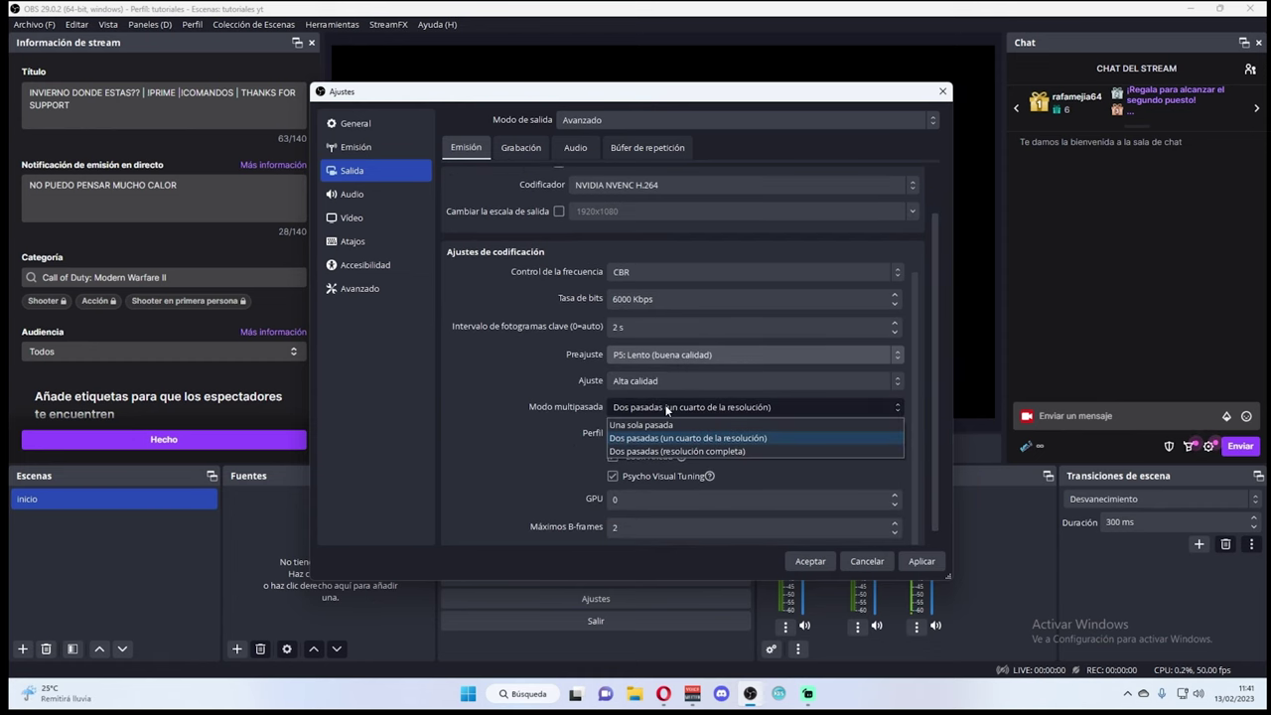
left_click(663, 452)
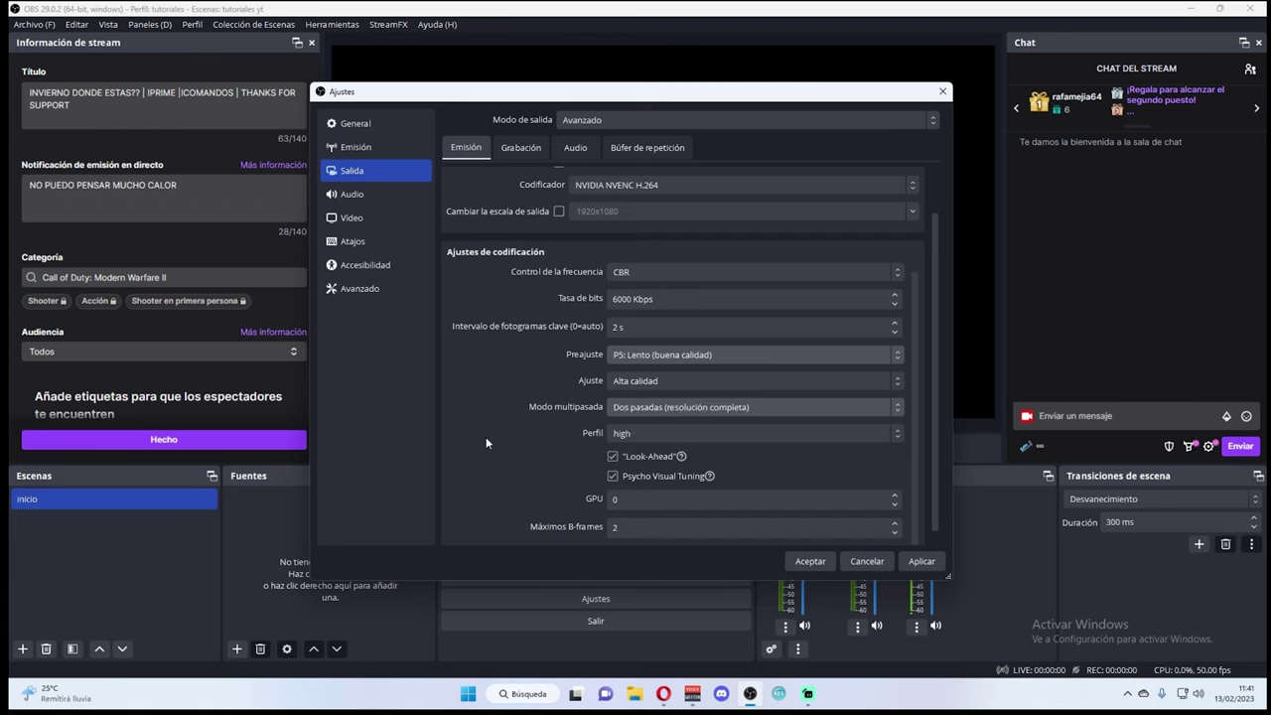
left_click(627, 434)
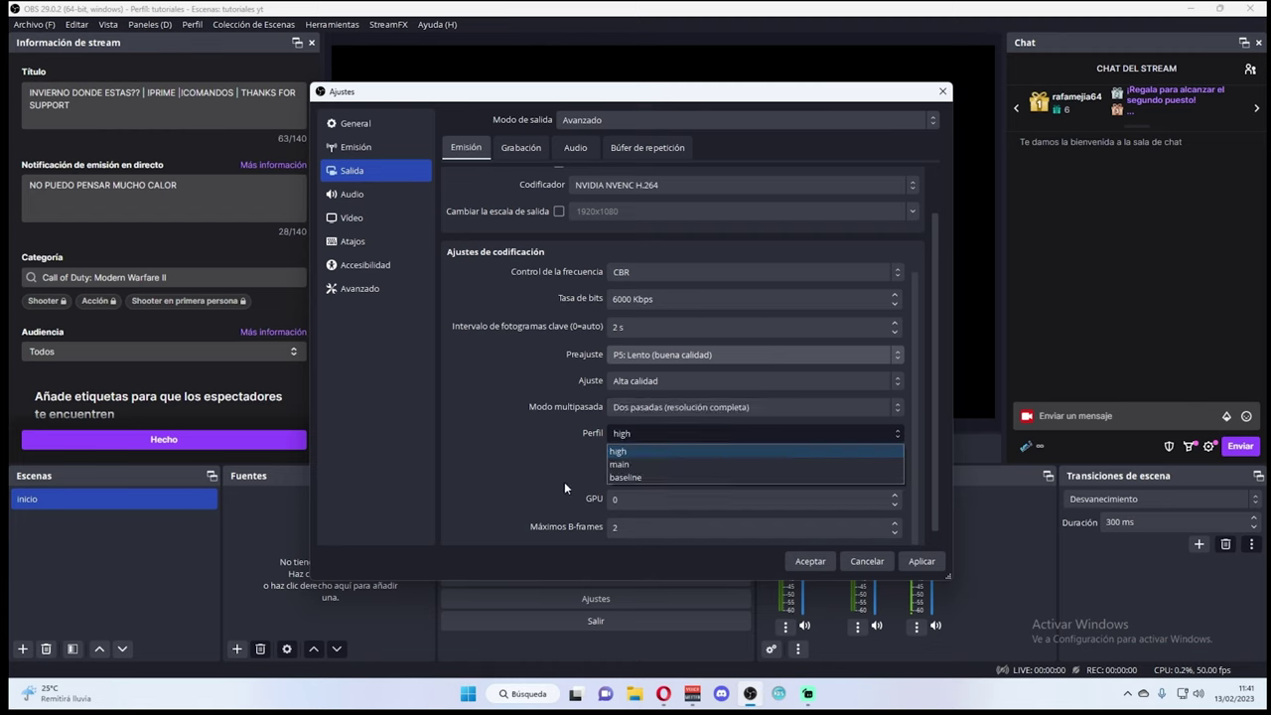
left_click(639, 451)
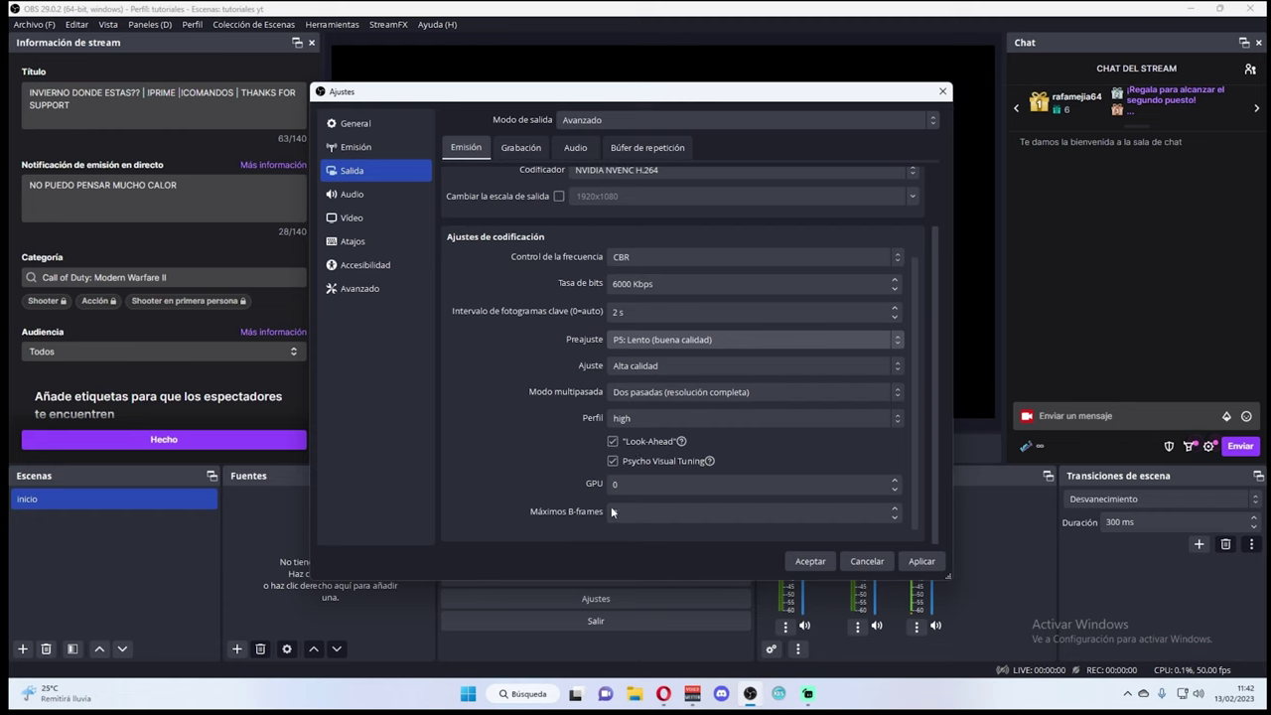
left_click(921, 561)
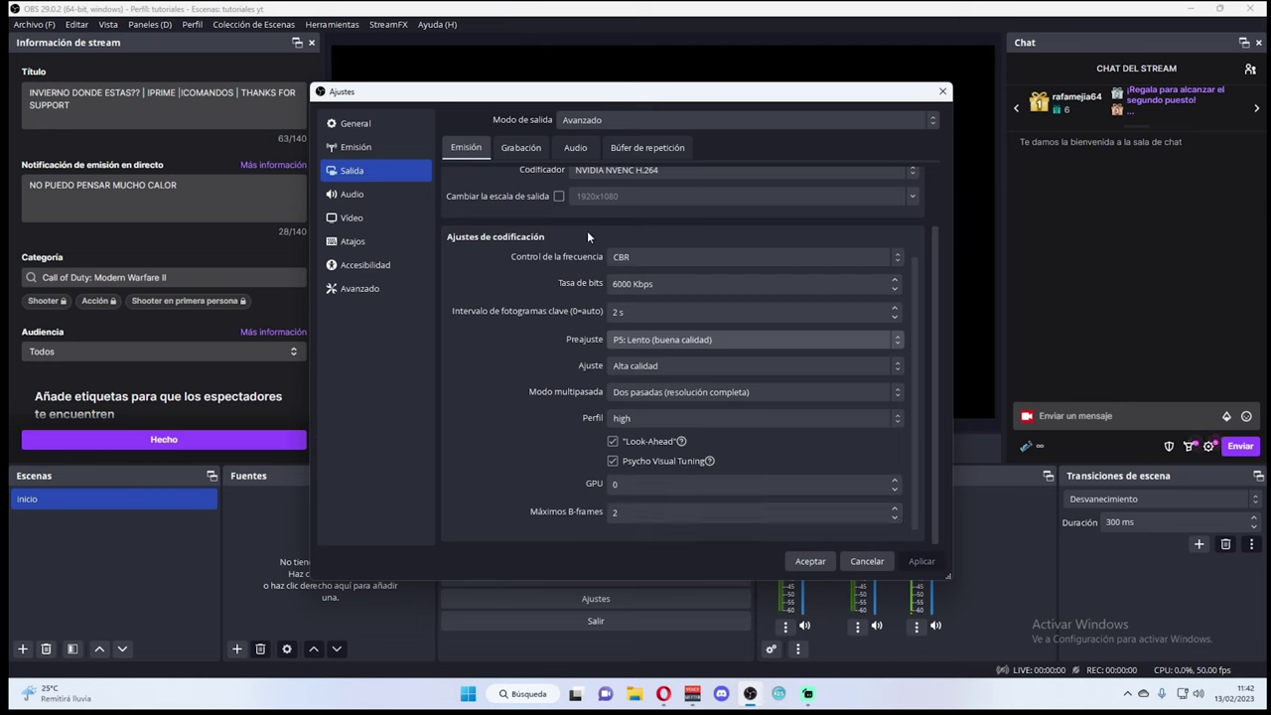
left_click(506, 146)
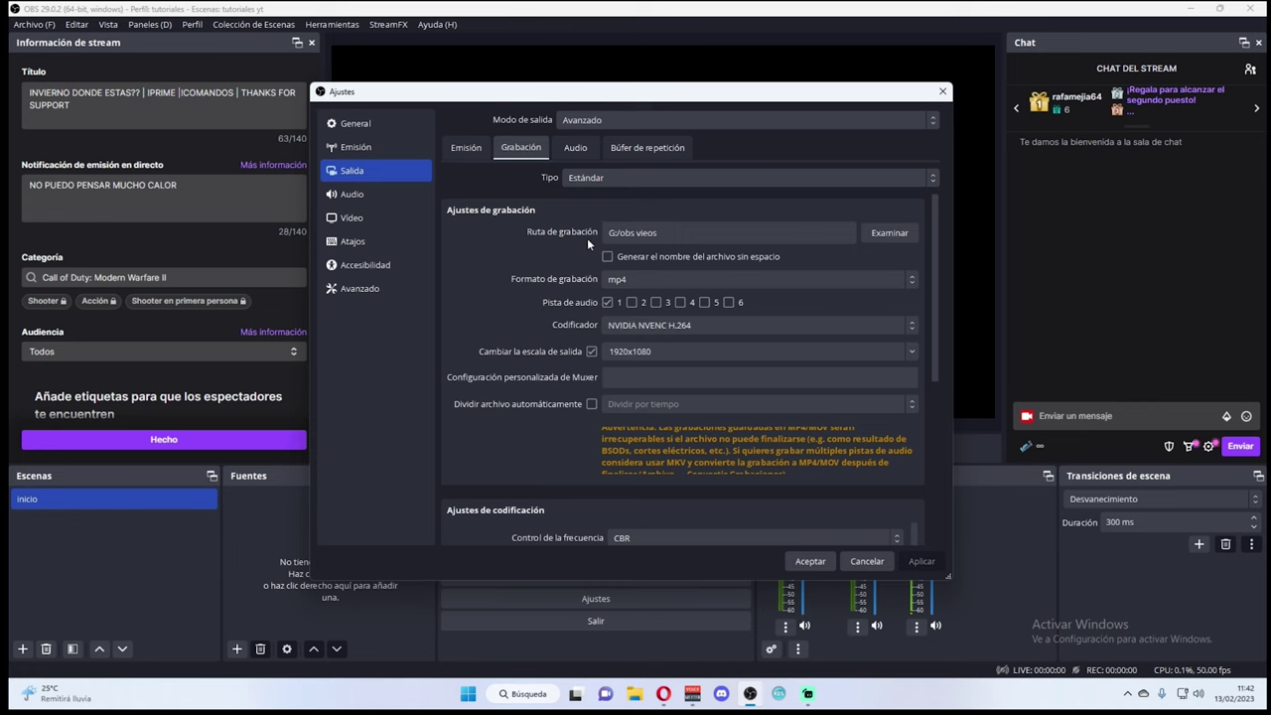
left_click(889, 233)
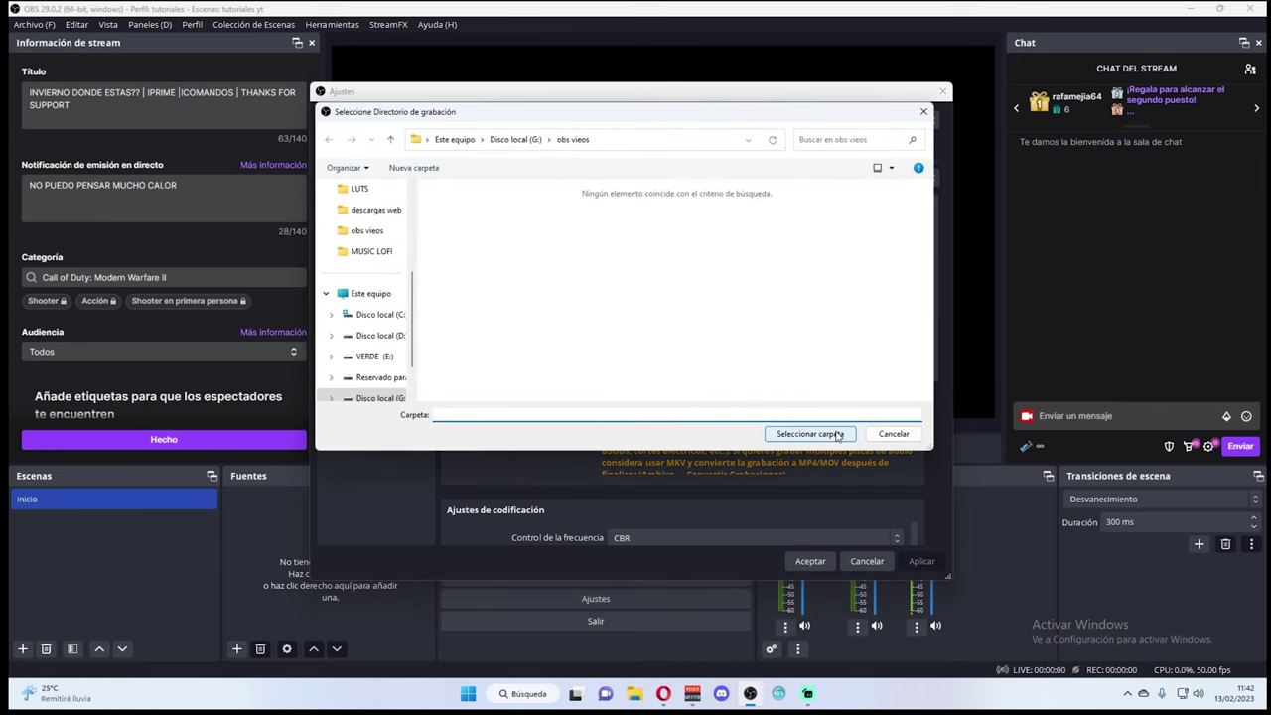
left_click(891, 434)
left_click(622, 280)
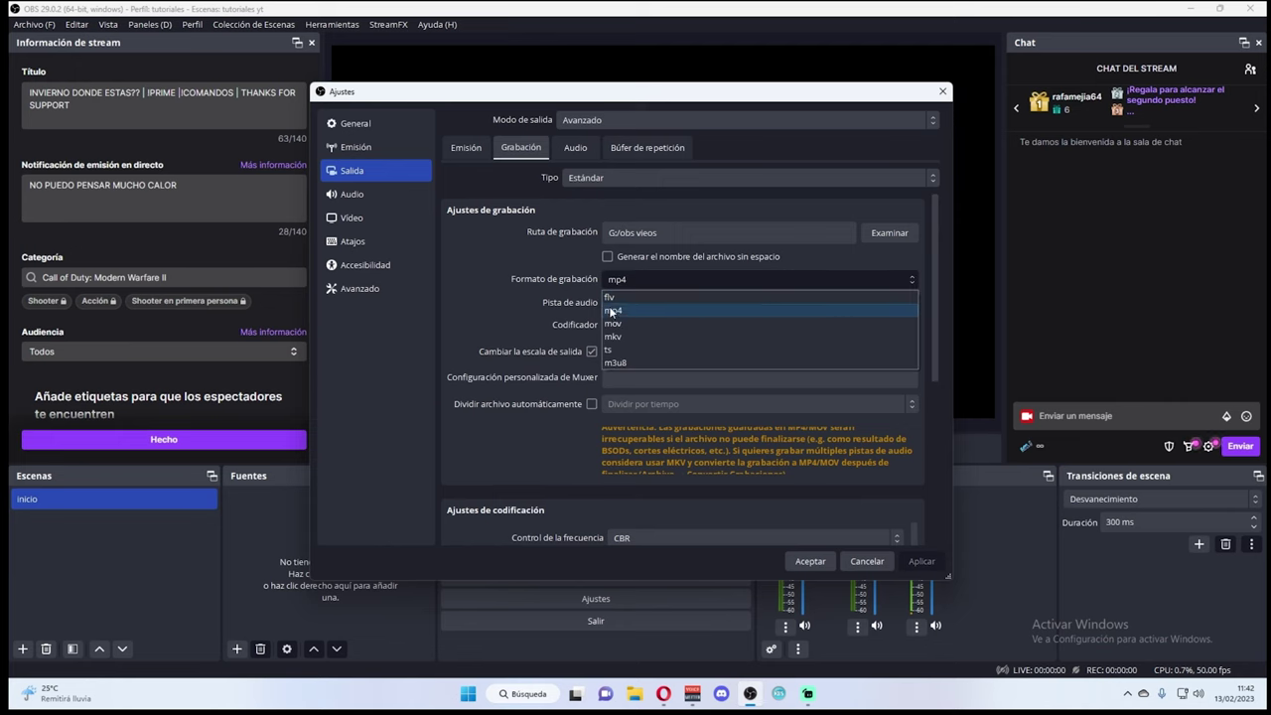
left_click(622, 336)
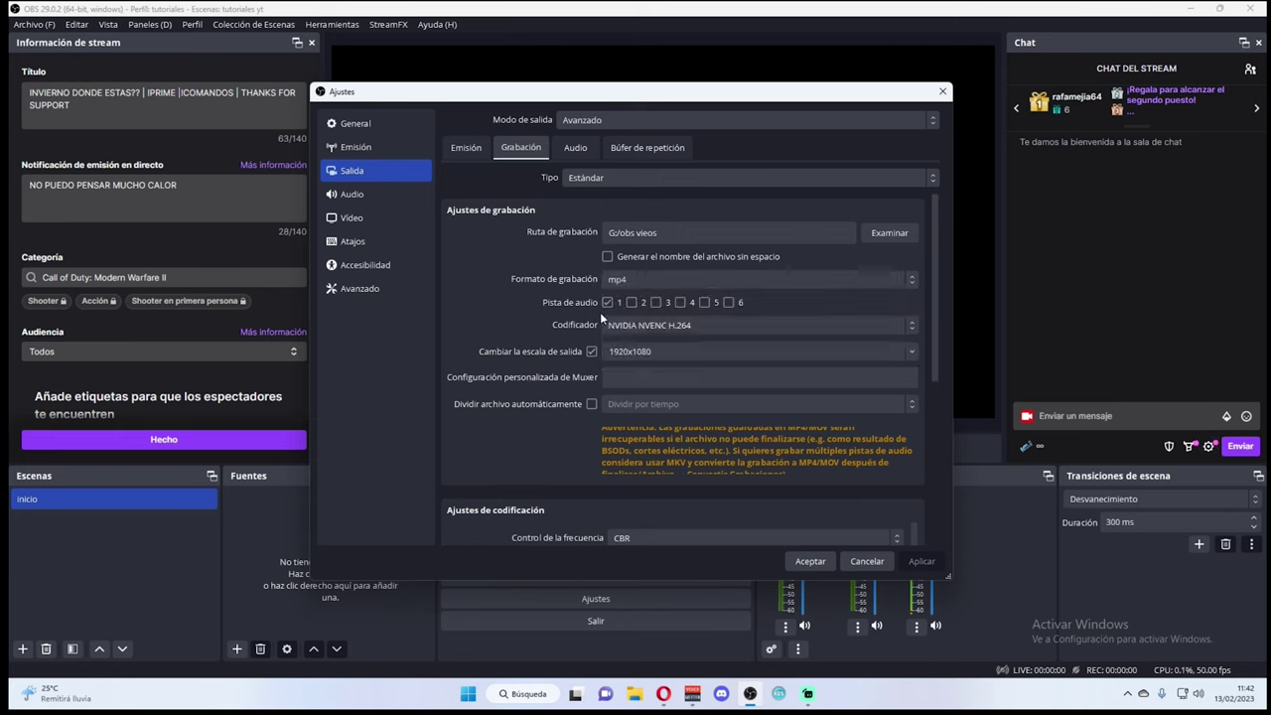
left_click(650, 325)
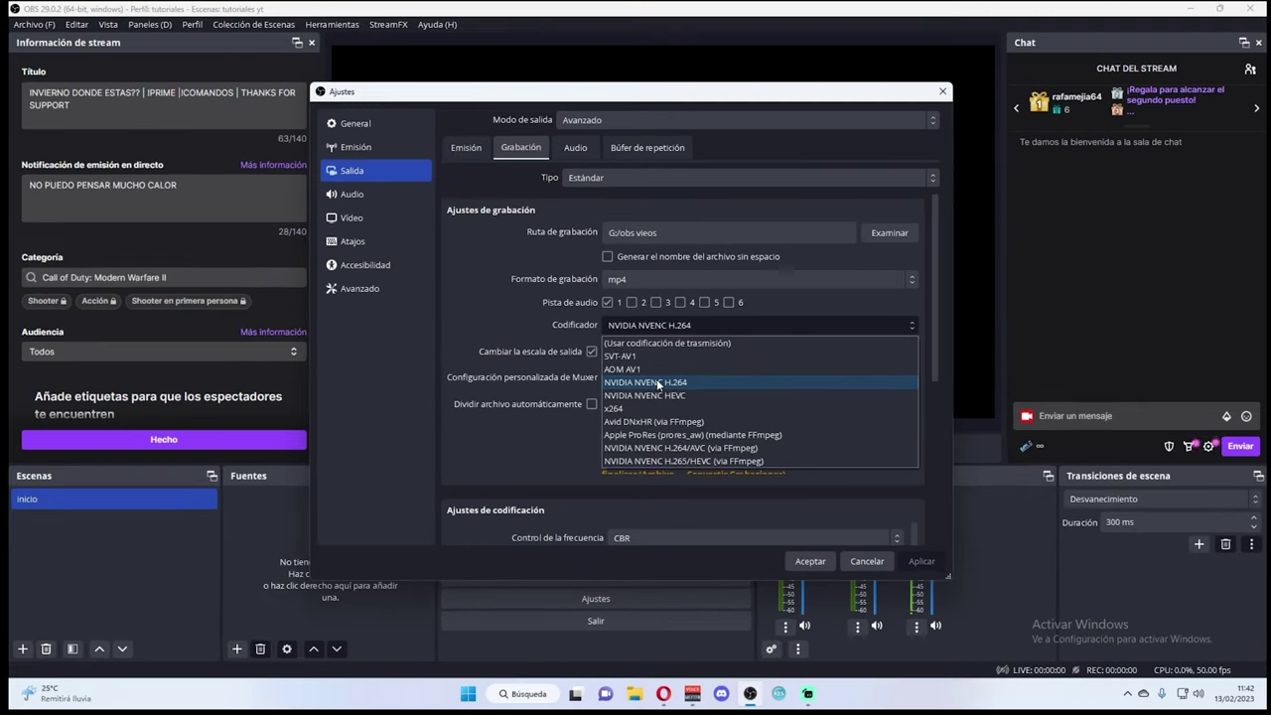
left_click(658, 386)
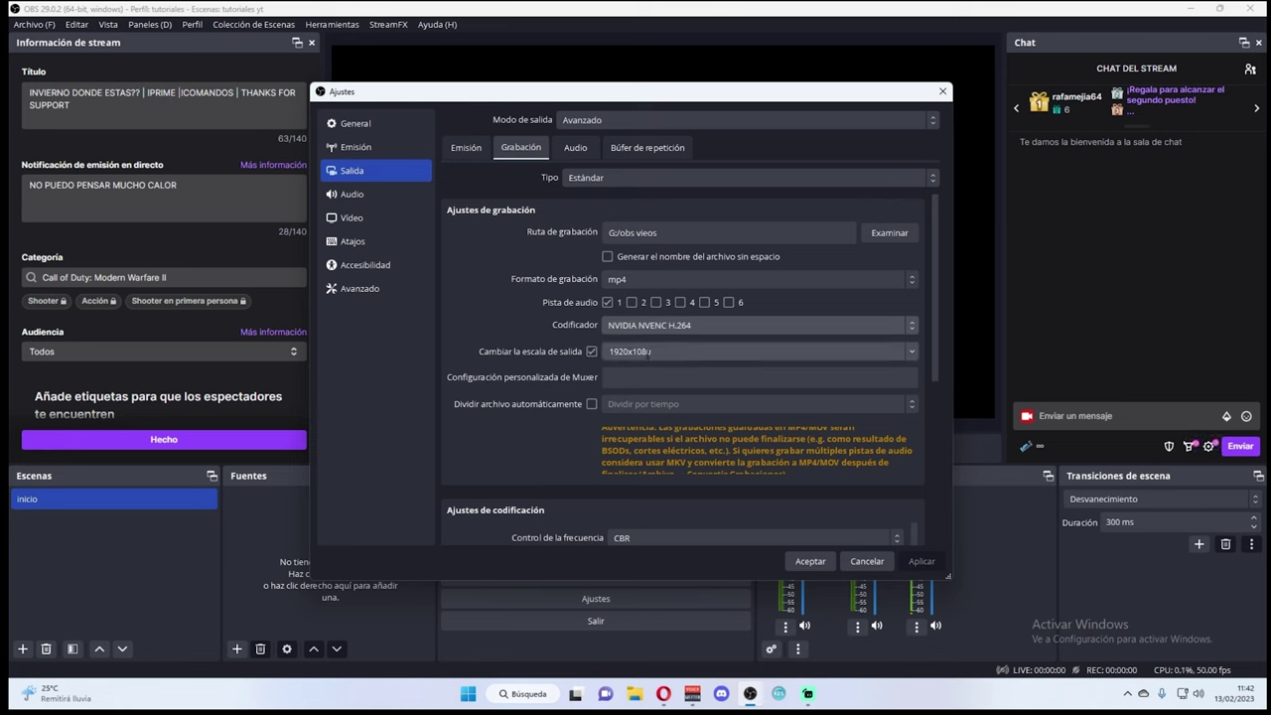
Change the recording bitrate from 11000 to 15000 Kbps.
scroll(618, 374, "down", 1)
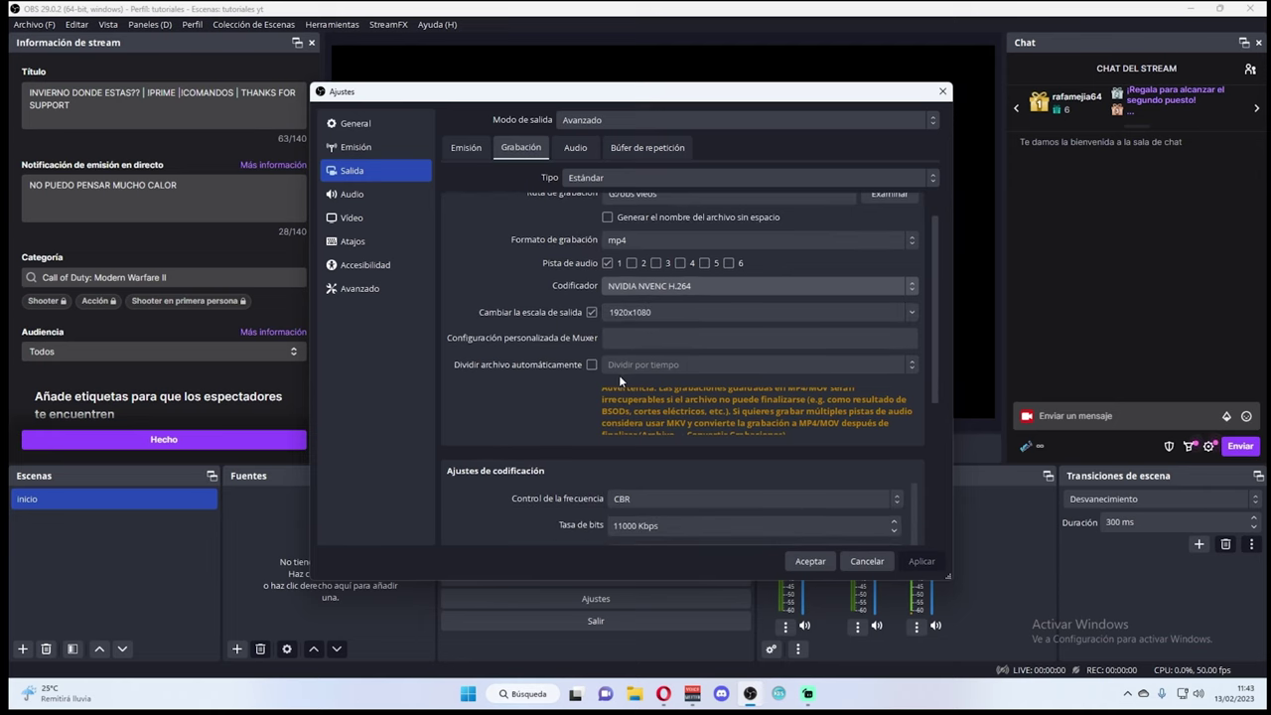
scroll(578, 373, "down", 3)
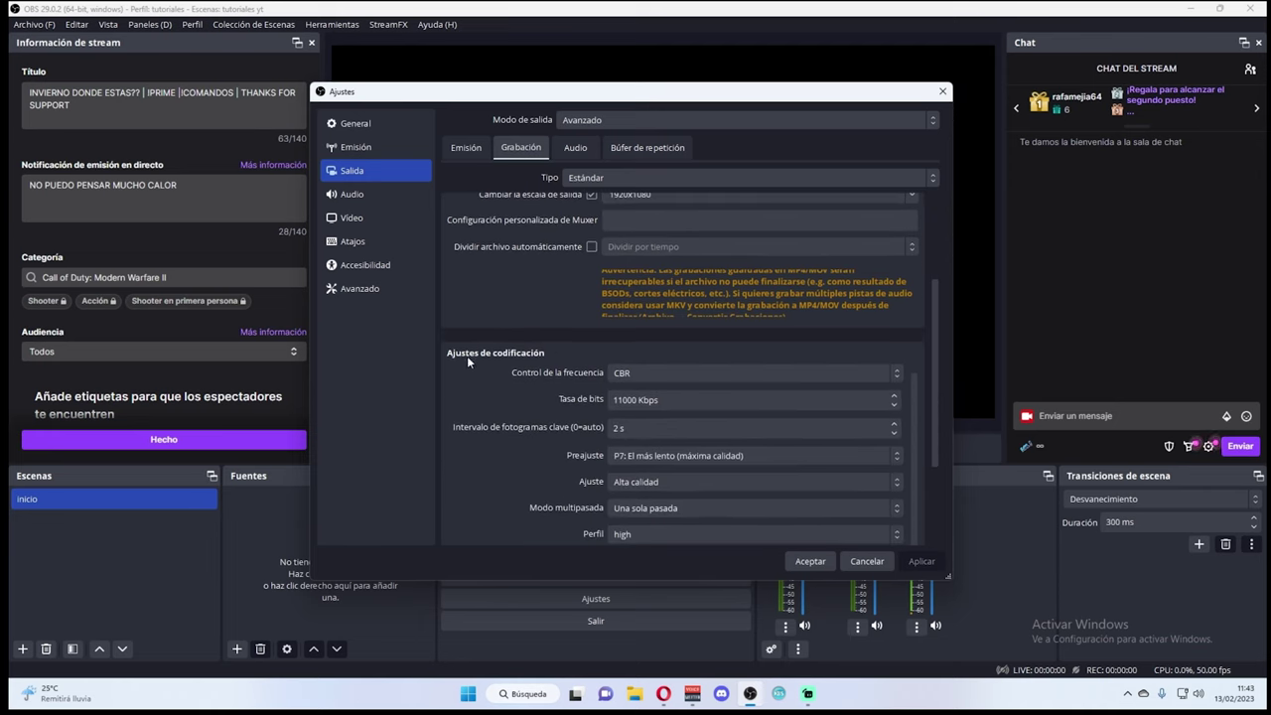
scroll(556, 352, "down", 1)
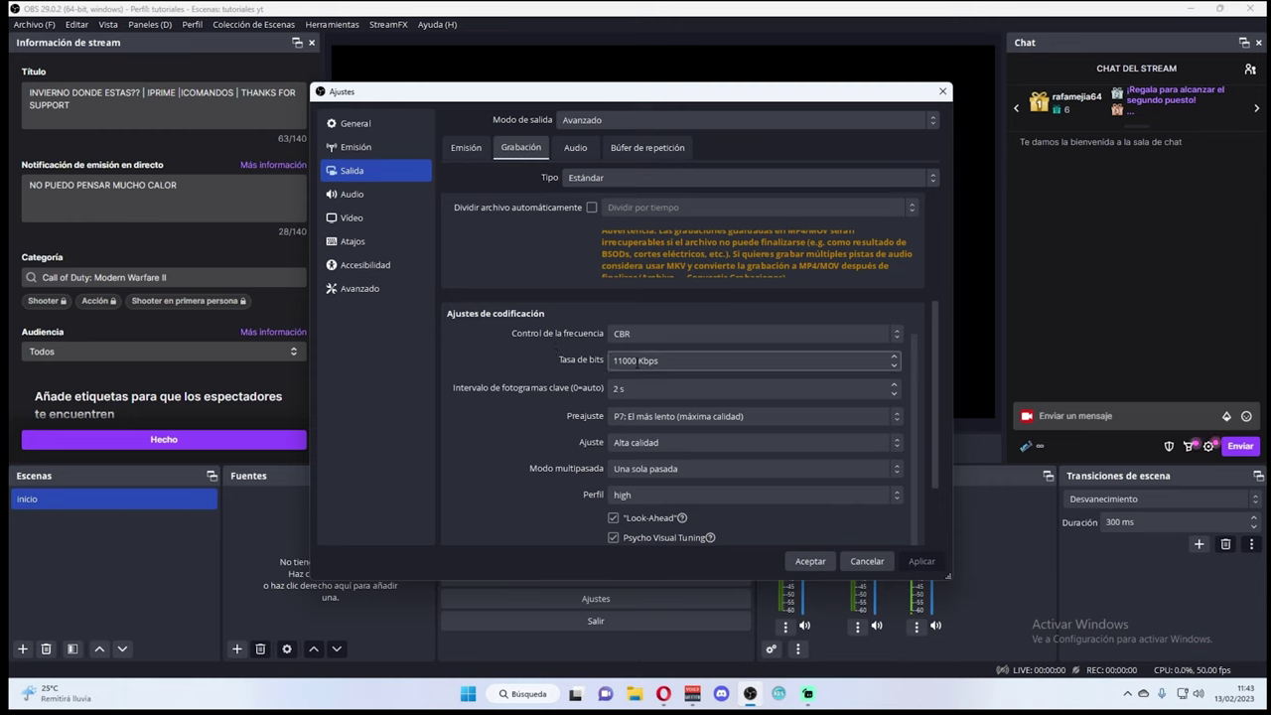
left_click_drag(639, 360, 614, 361)
left_click(563, 389)
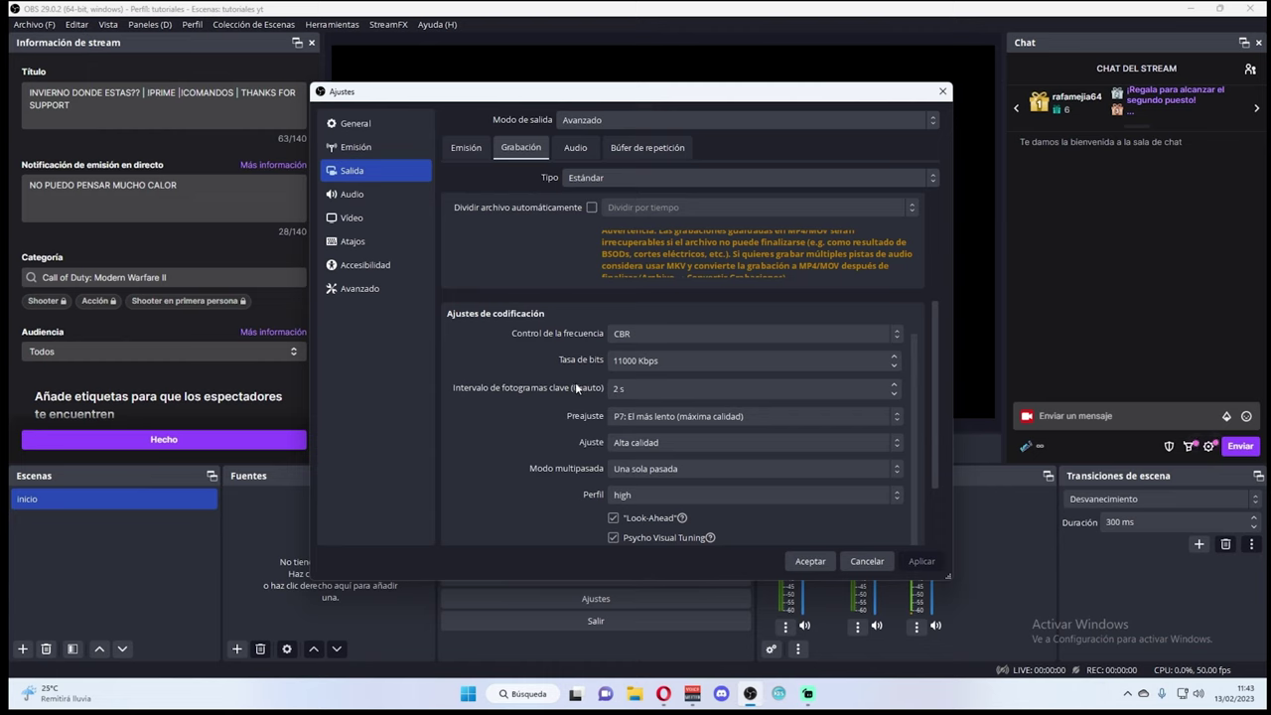
left_click(623, 362)
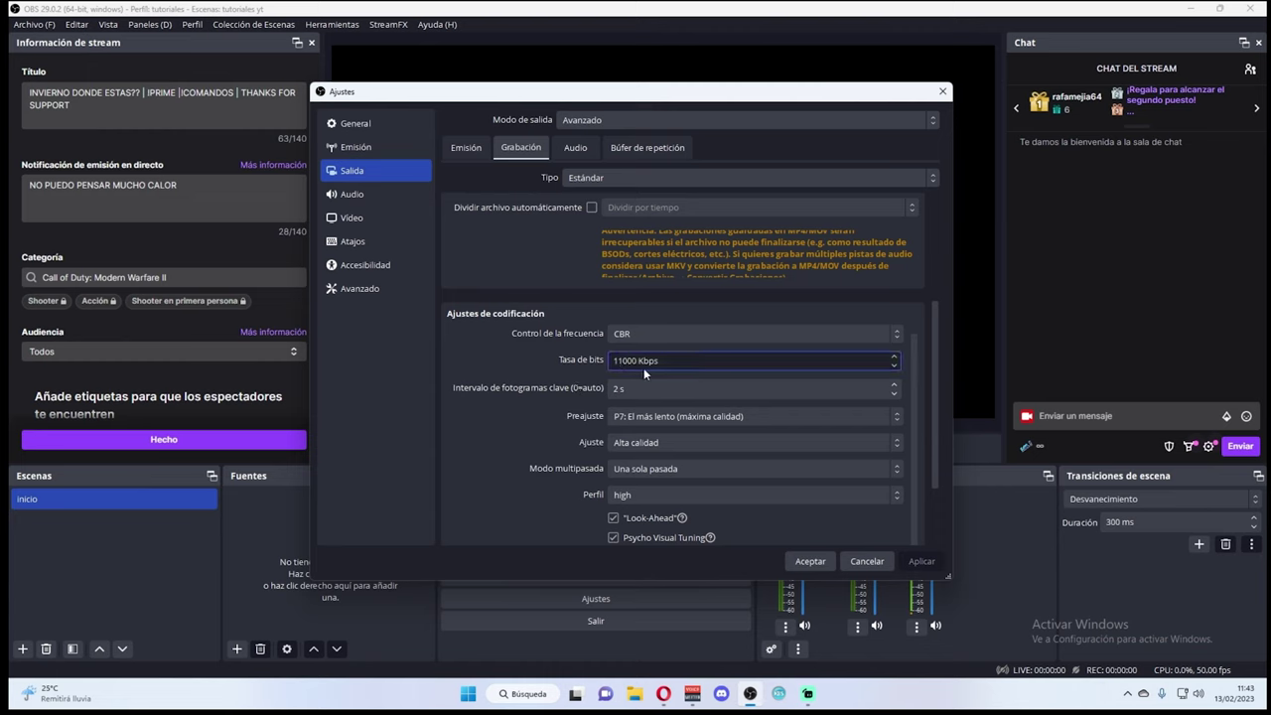
key("BackSpace")
type("5")
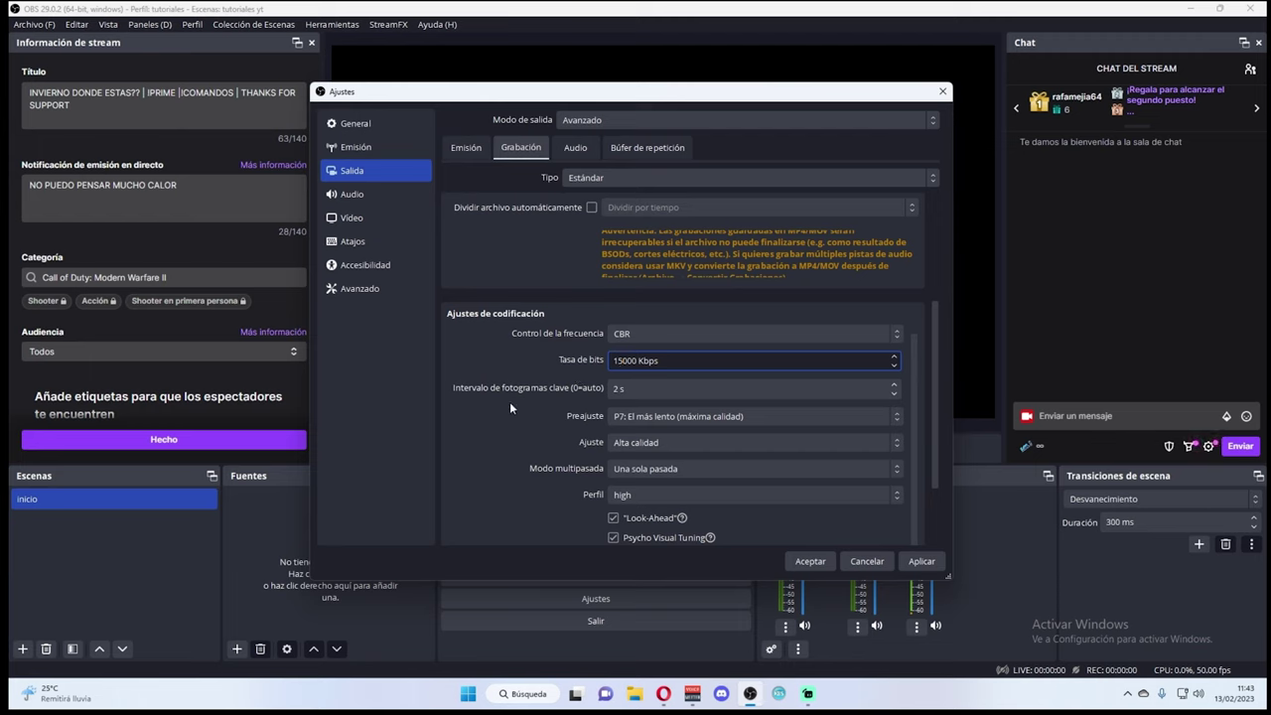
left_click_drag(638, 361, 608, 365)
left_click(573, 372)
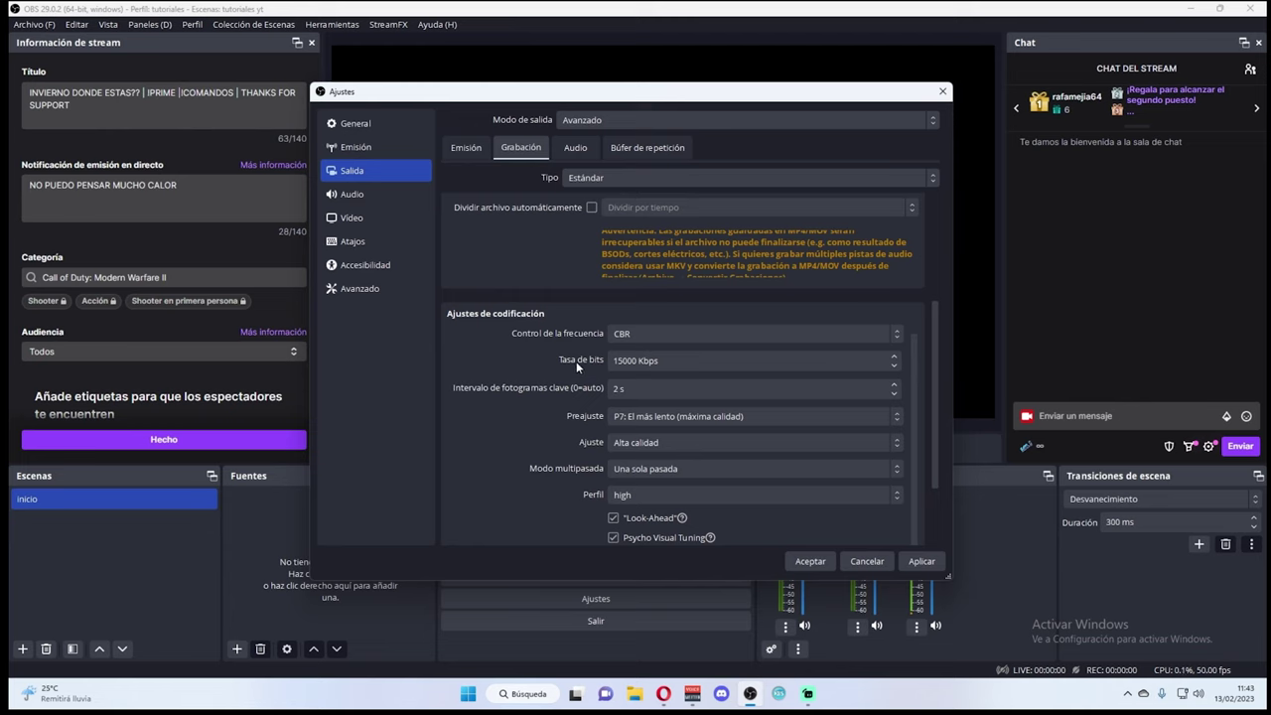
left_click(621, 361)
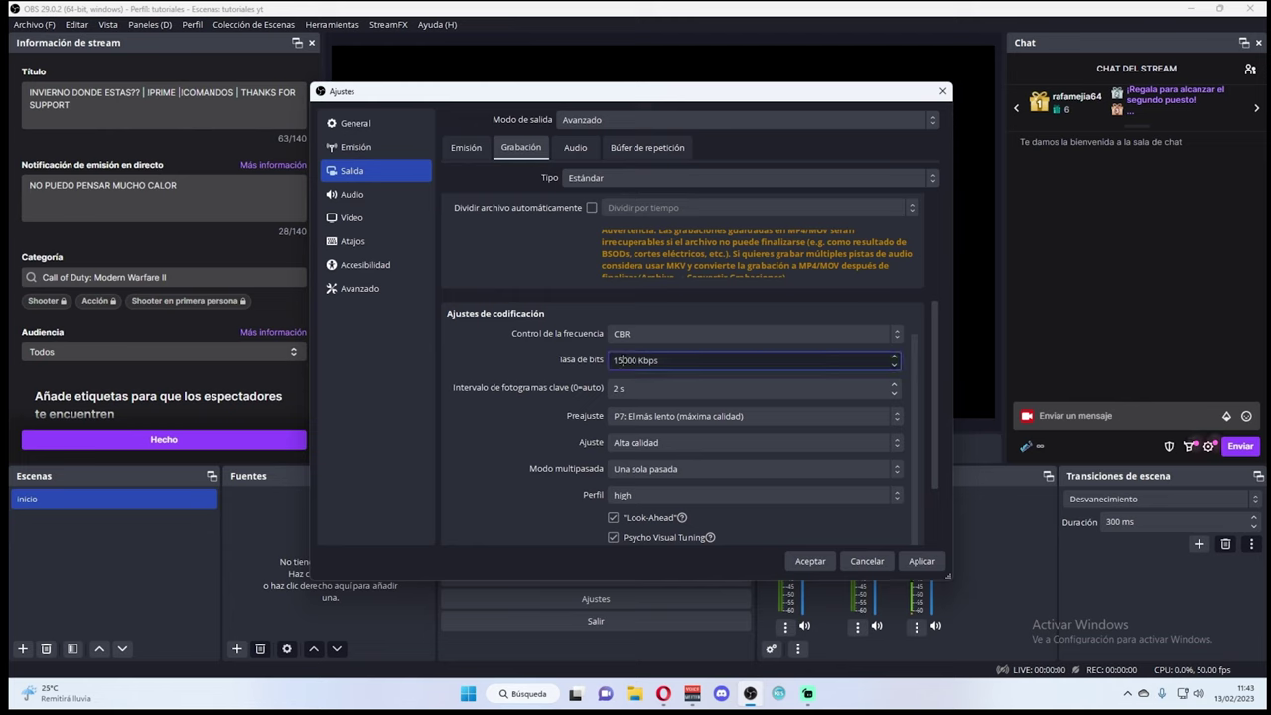
left_click(558, 381)
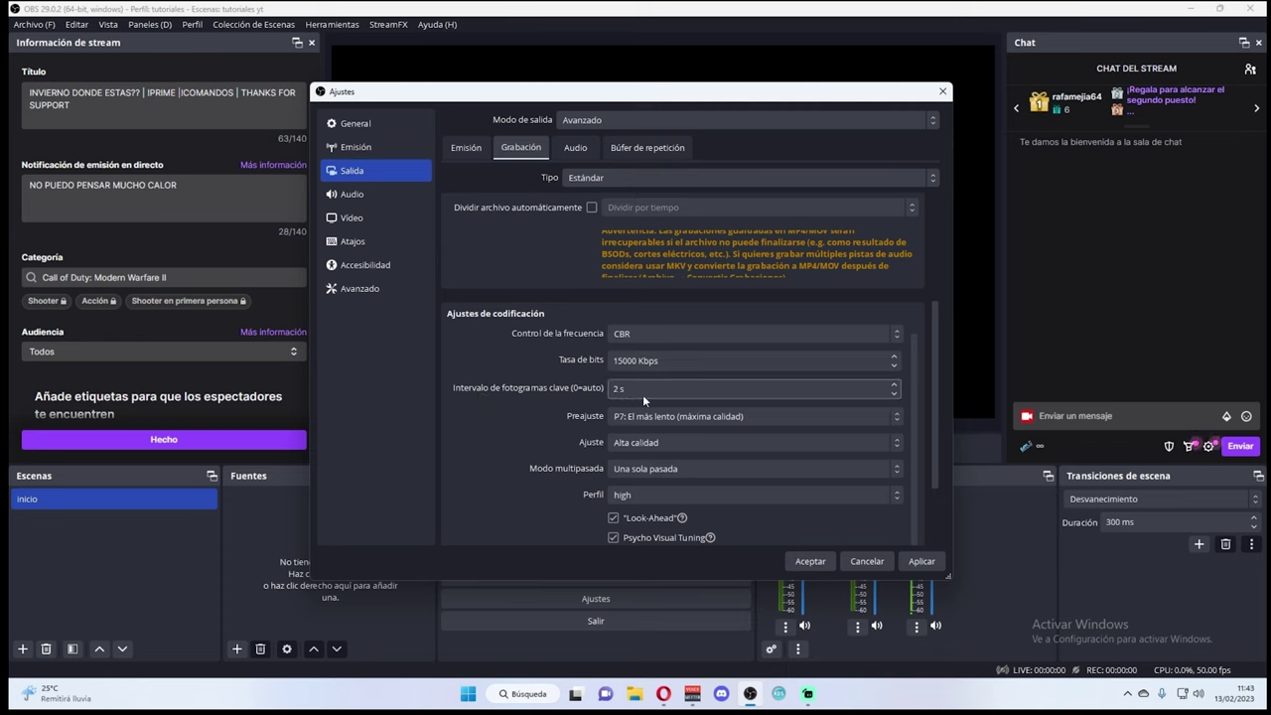
Keep the recording encoder preset at P7 maximum quality and review the remaining encoder options.
left_click(633, 417)
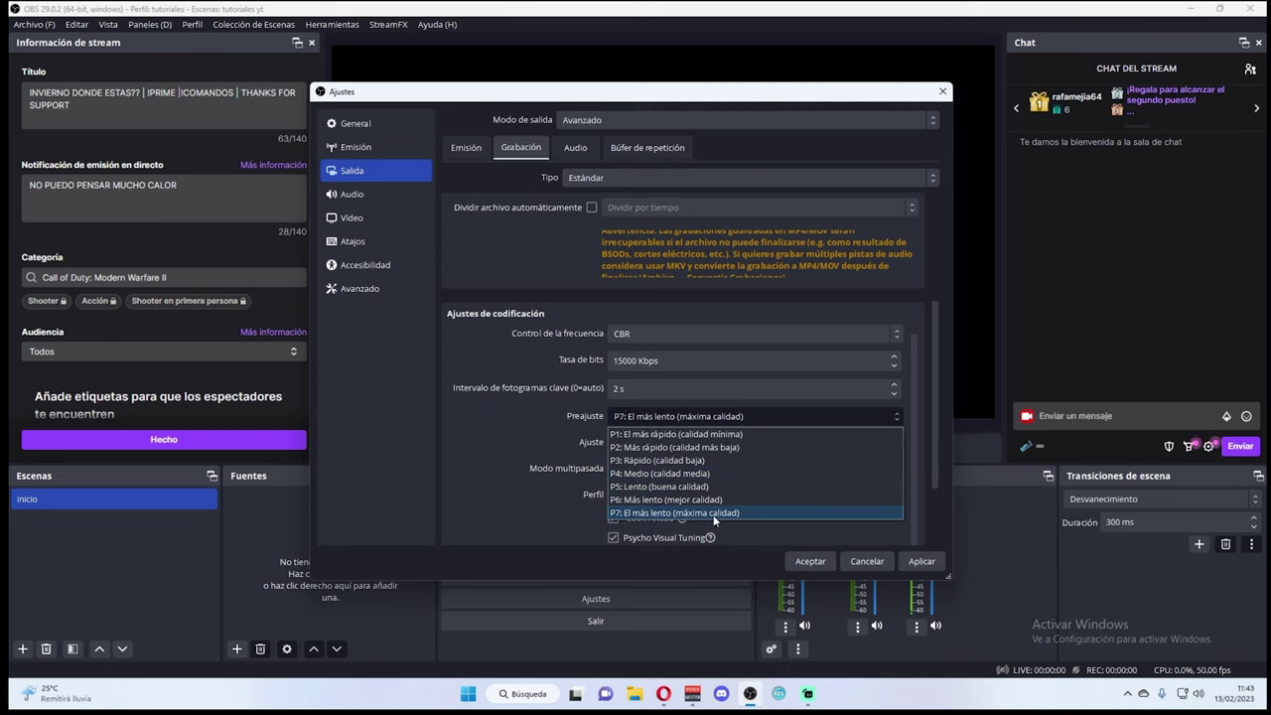
left_click(711, 514)
scroll(496, 414, "down", 1)
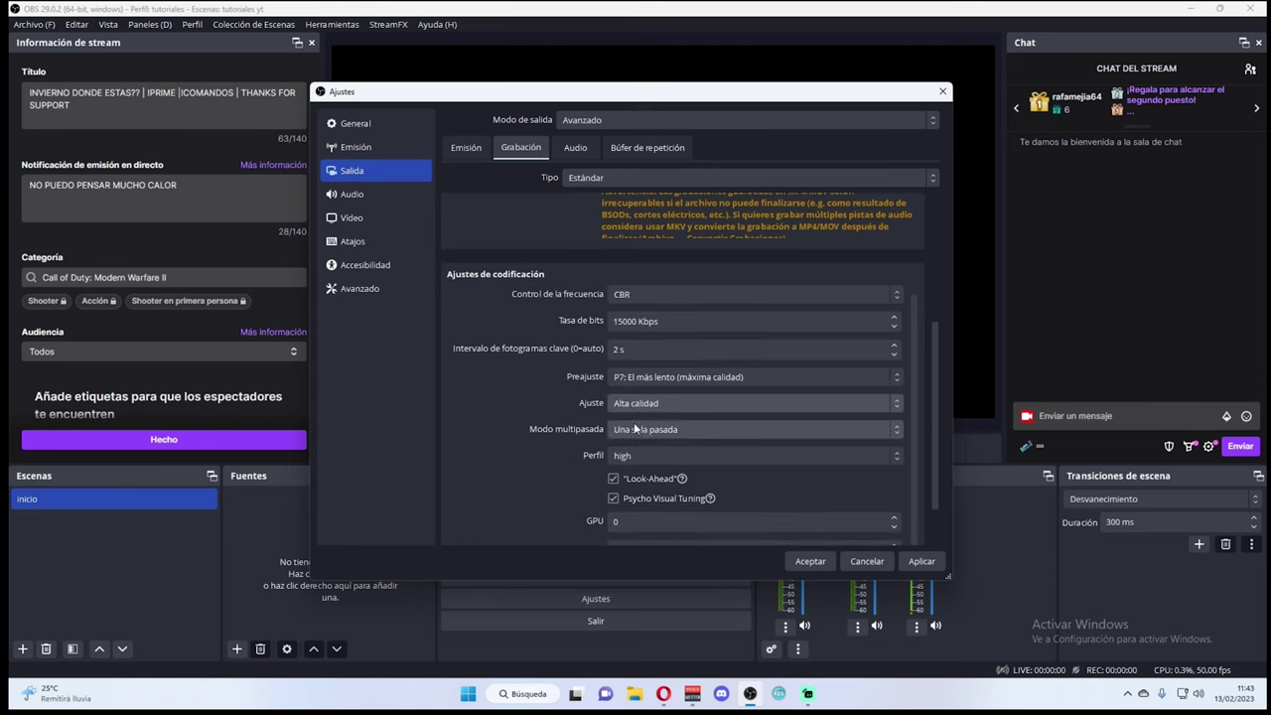
scroll(620, 437, "down", 1)
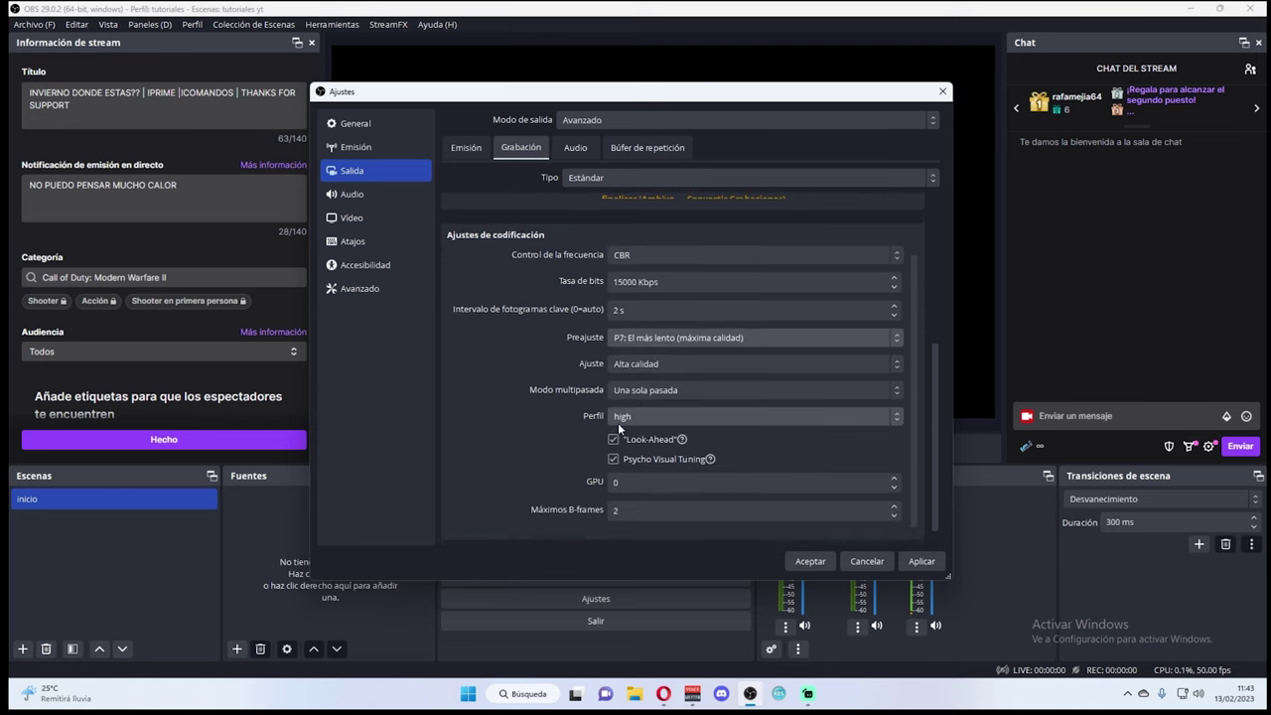
scroll(556, 388, "up", 2)
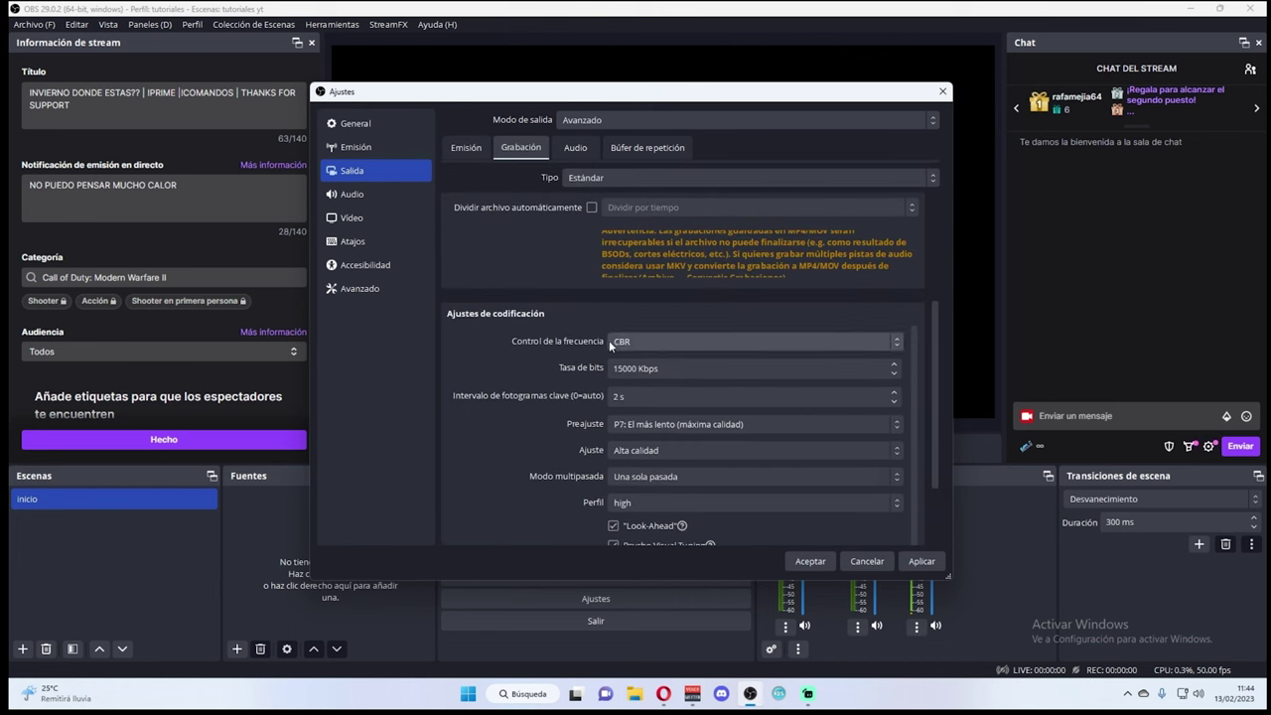
left_click(642, 369)
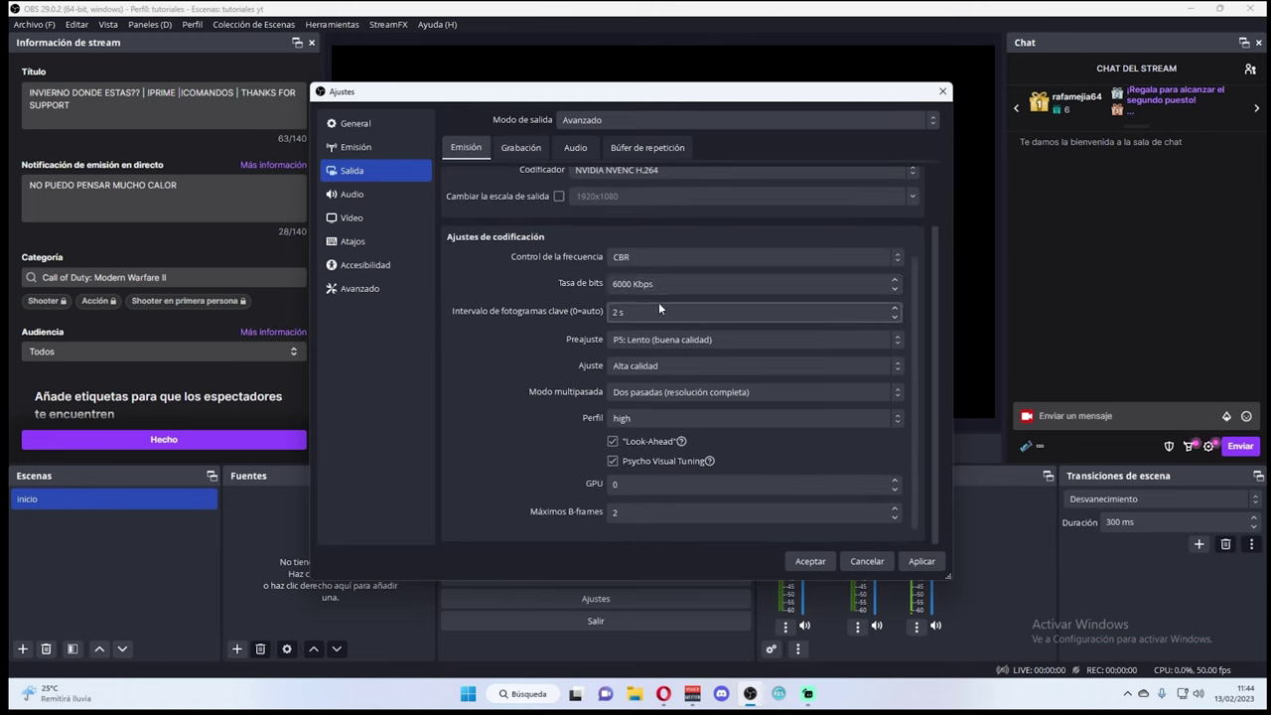
Replace the 7500 recording bitrate with 15000 Kbps and apply it.
left_click(524, 148)
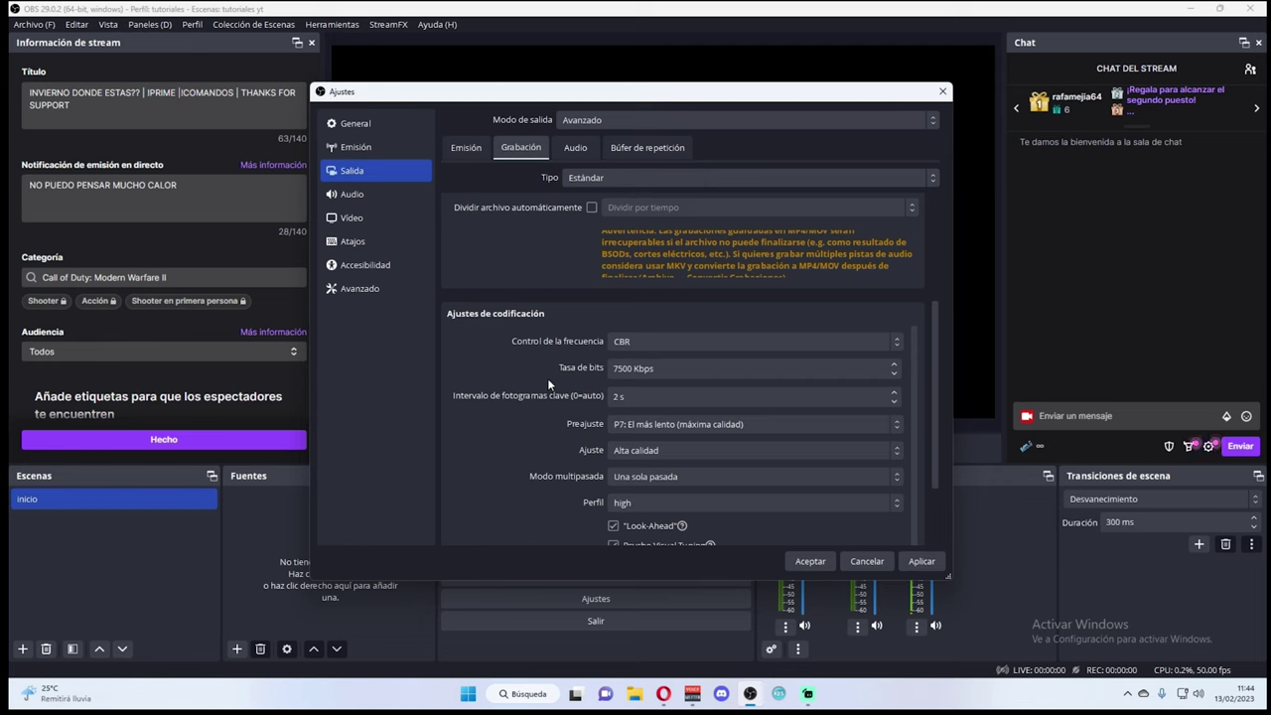
double_click(623, 369)
type("15000")
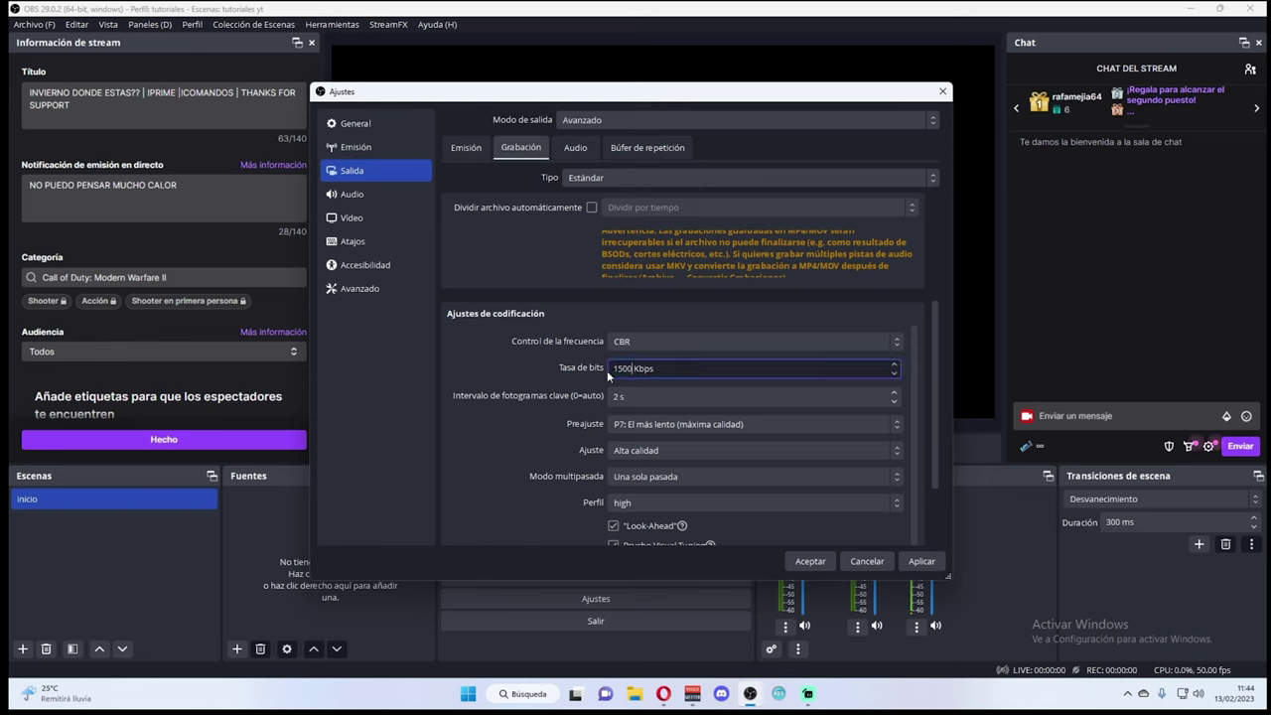
left_click(922, 561)
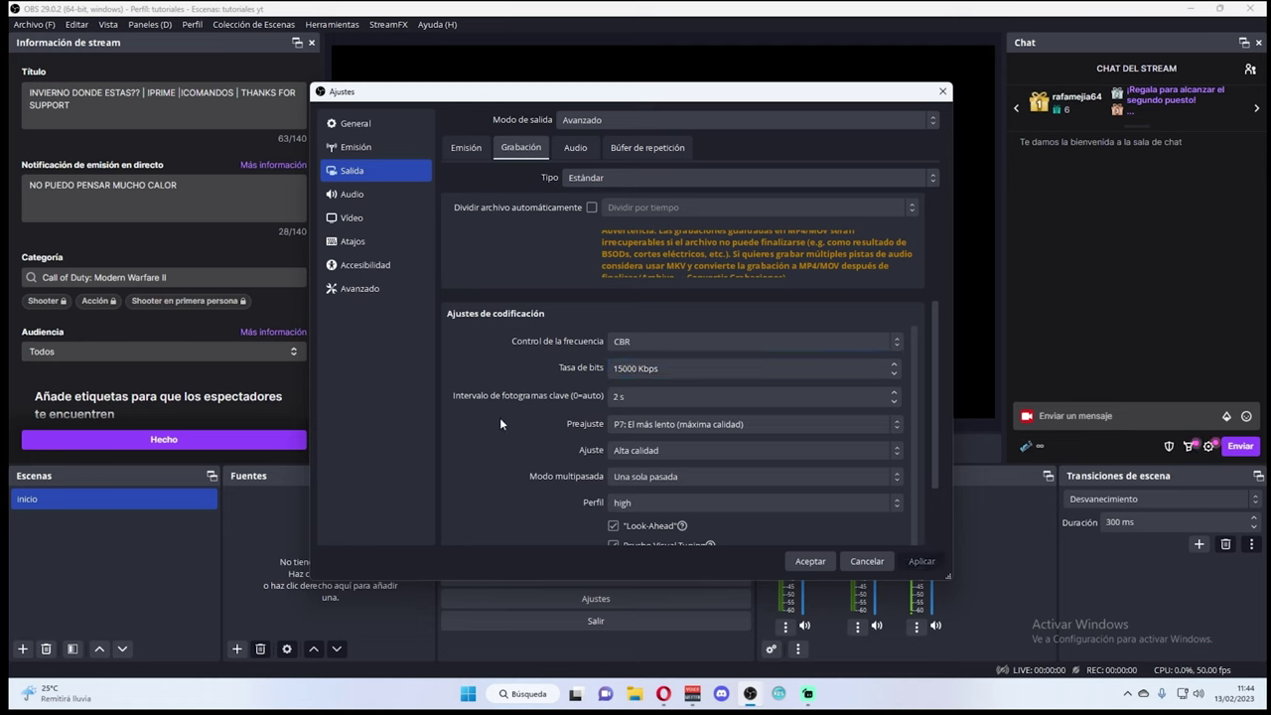
scroll(569, 246, "up", 3)
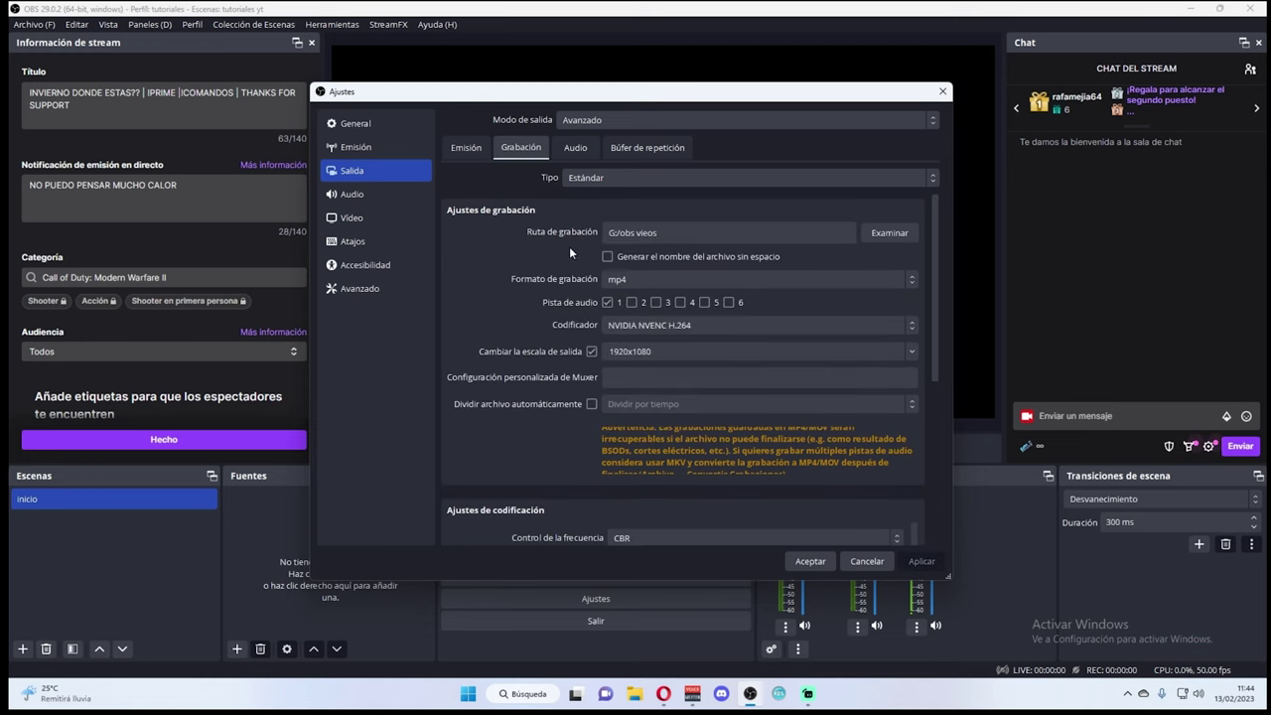
scroll(565, 281, "down", 5)
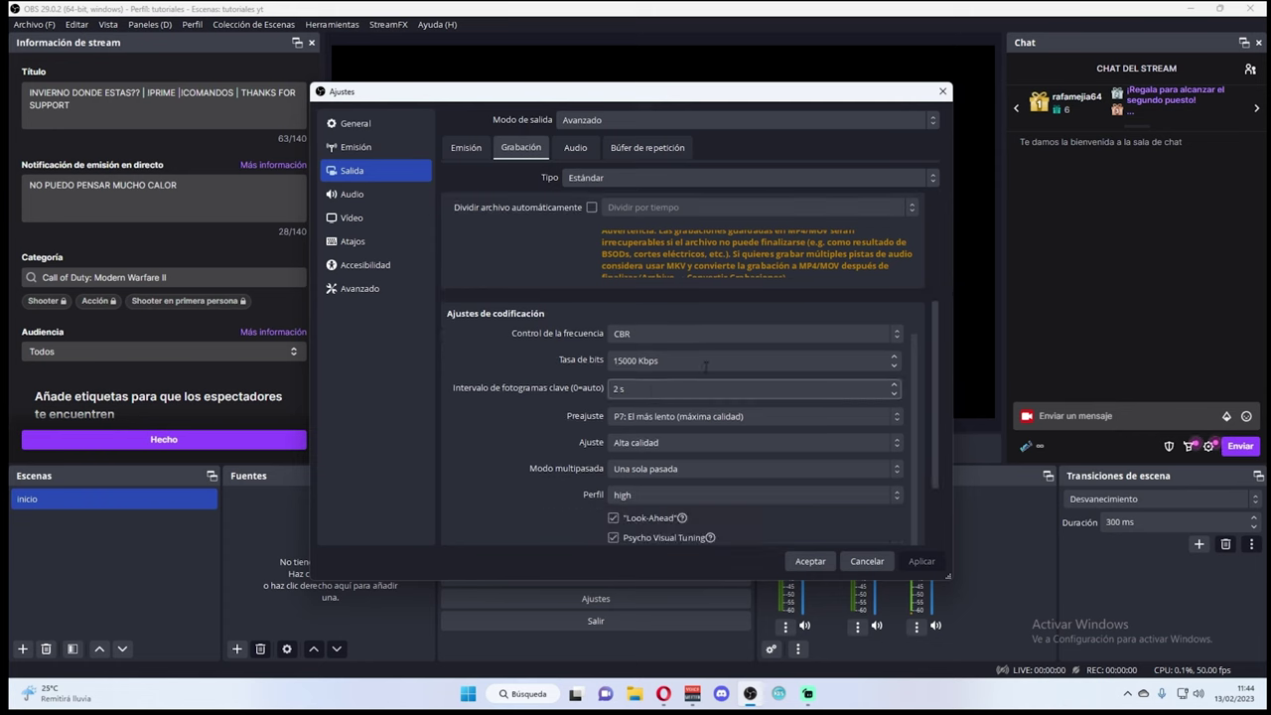
scroll(551, 444, "up", 2)
scroll(539, 450, "down", 1)
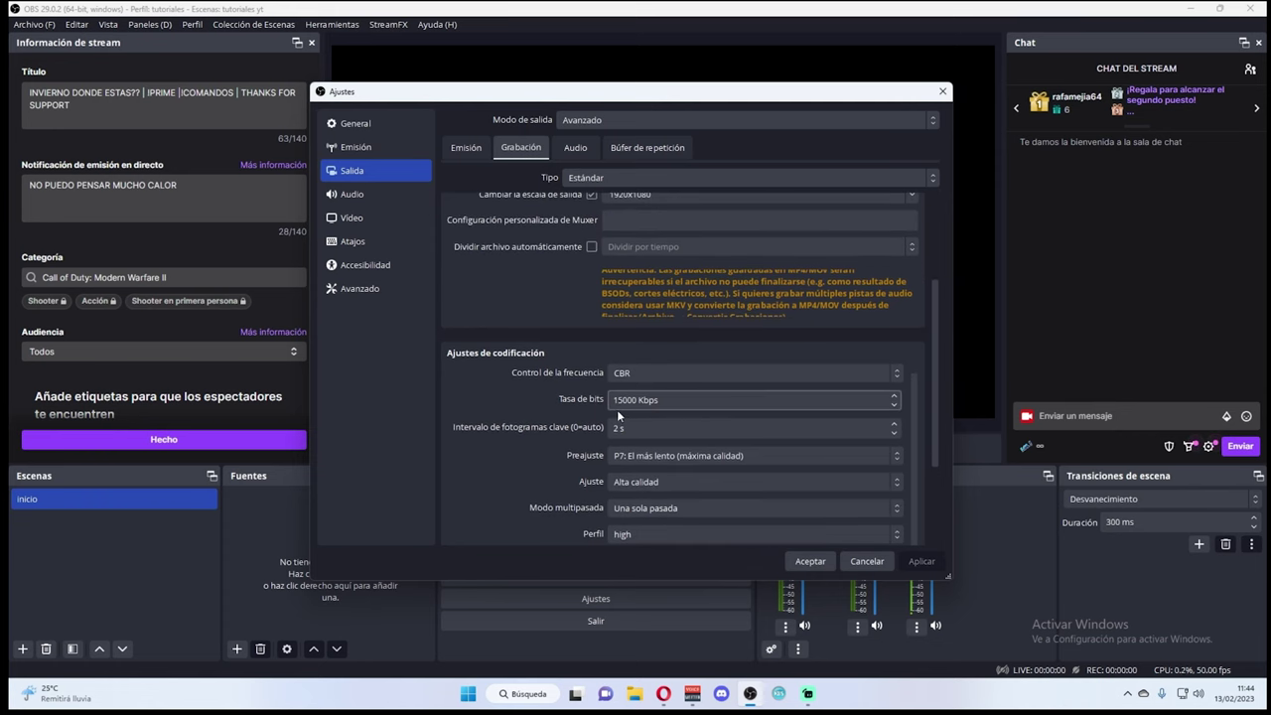
Keep the track 1 audio bitrate at 128, then check the Replay Buffer options.
left_click(575, 147)
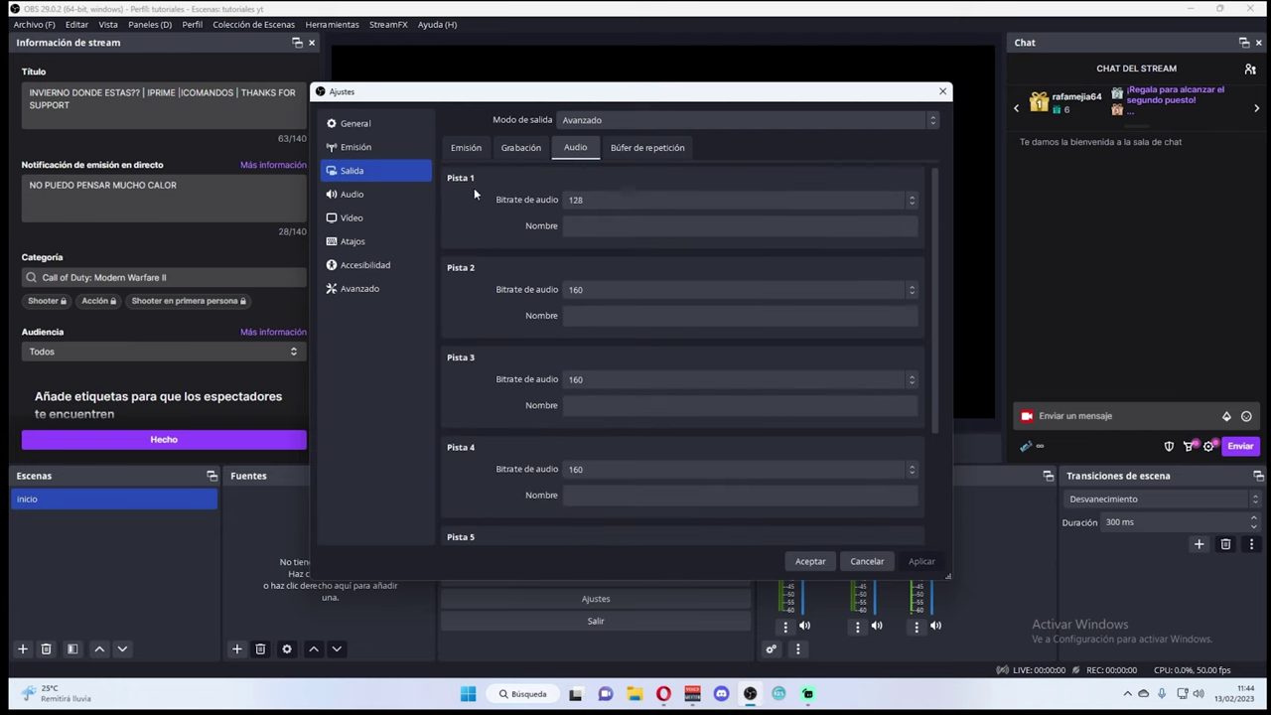
left_click(595, 199)
left_click(568, 275)
left_click(581, 199)
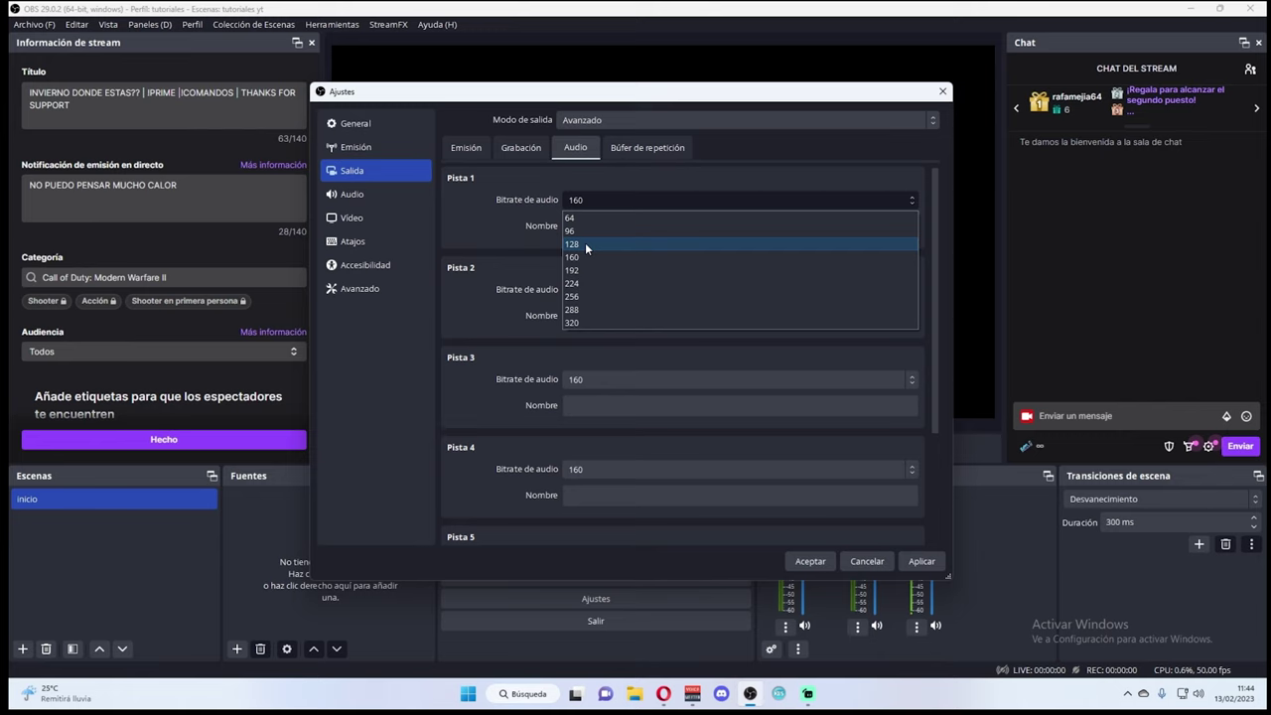
left_click(585, 242)
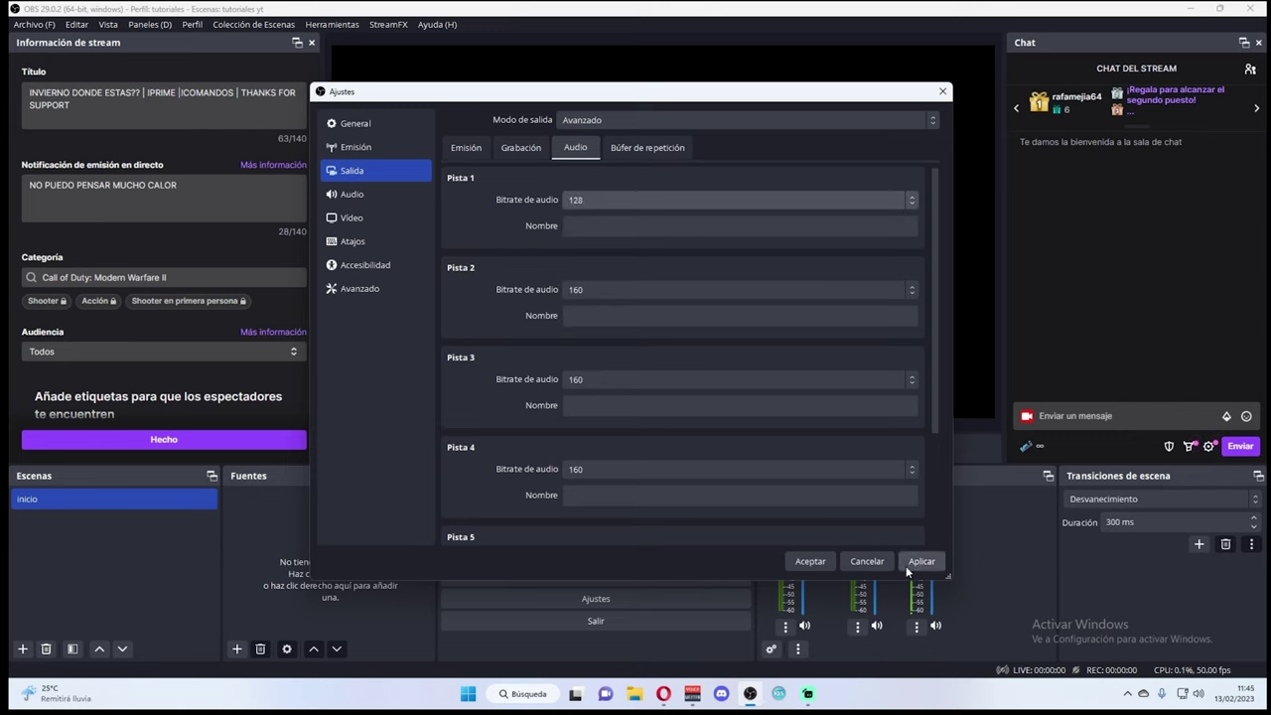
left_click(647, 147)
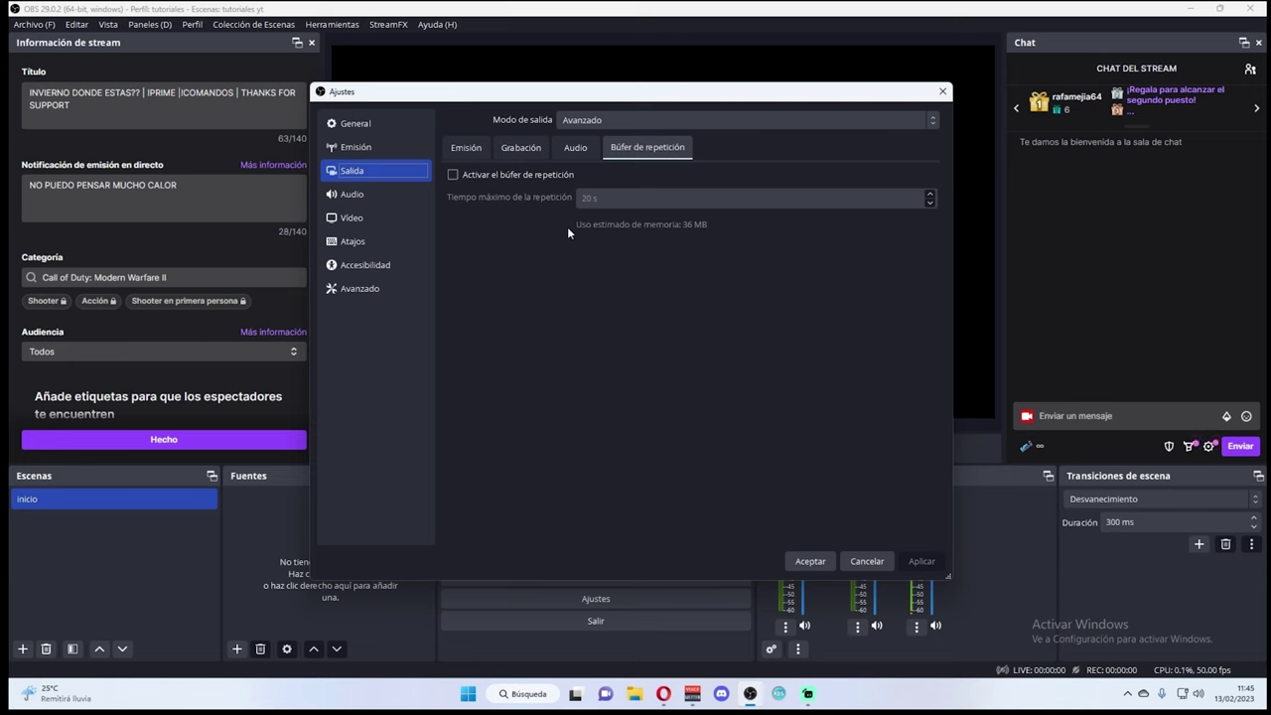
left_click(359, 197)
Keep 48 kHz audio with VoiceMeeter Input, CABLE Input desktop audio and VoiceMeeter Output mic, and apply.
left_click(620, 147)
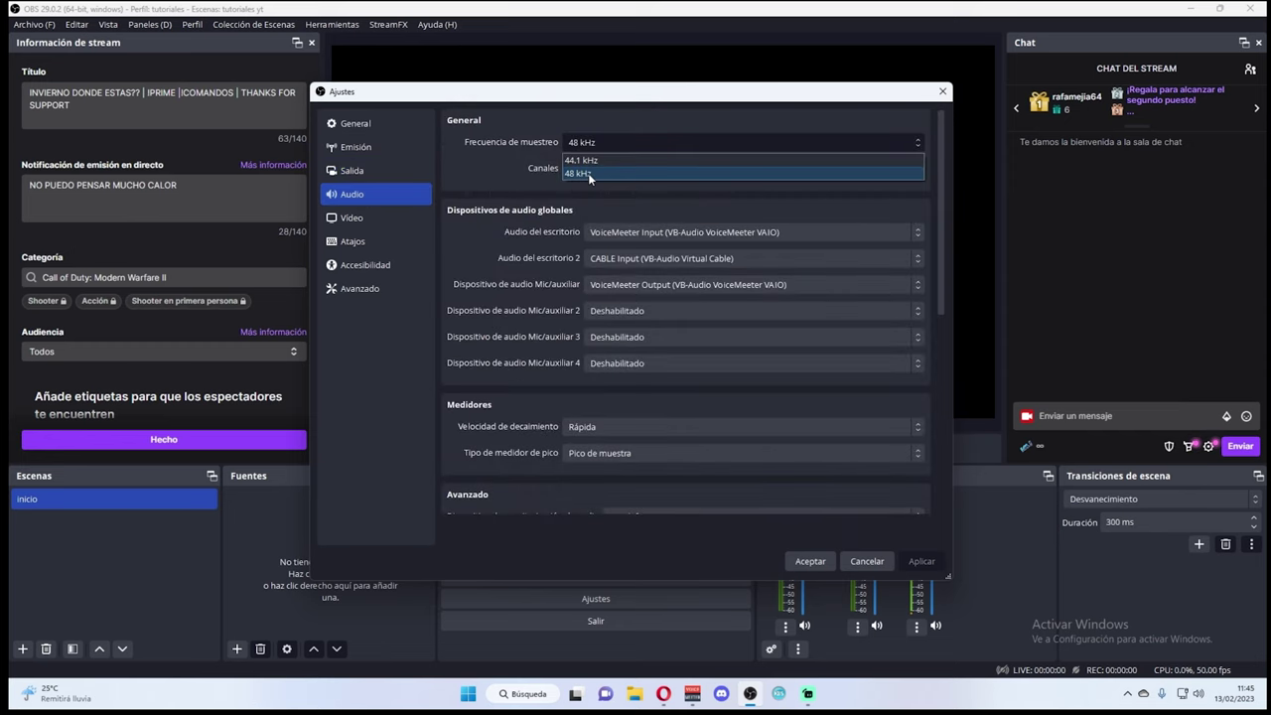
left_click(588, 173)
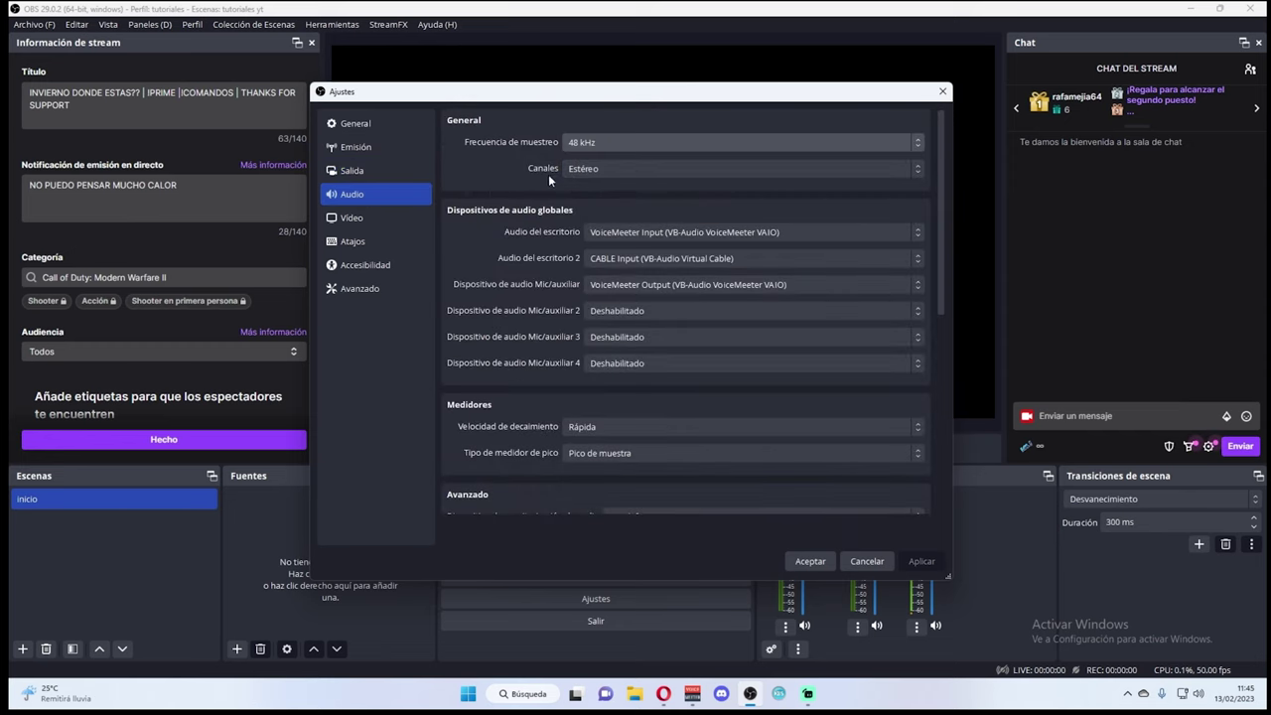
left_click(606, 235)
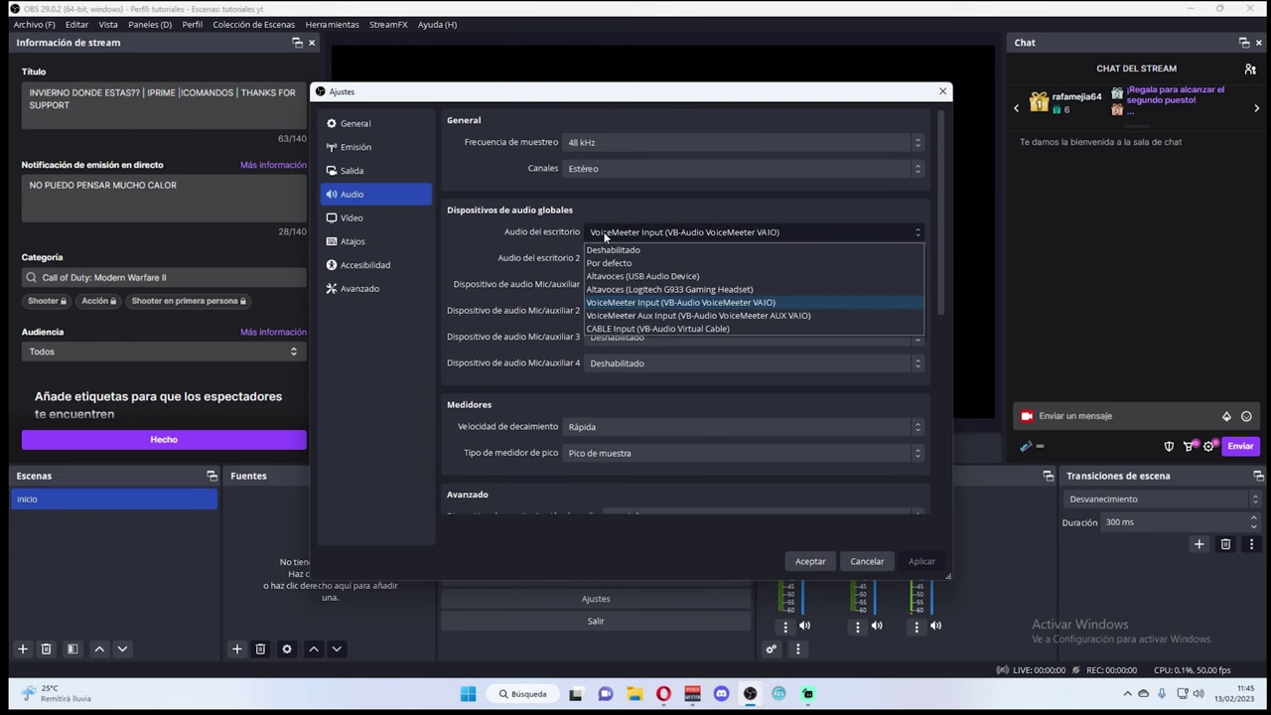
left_click(621, 305)
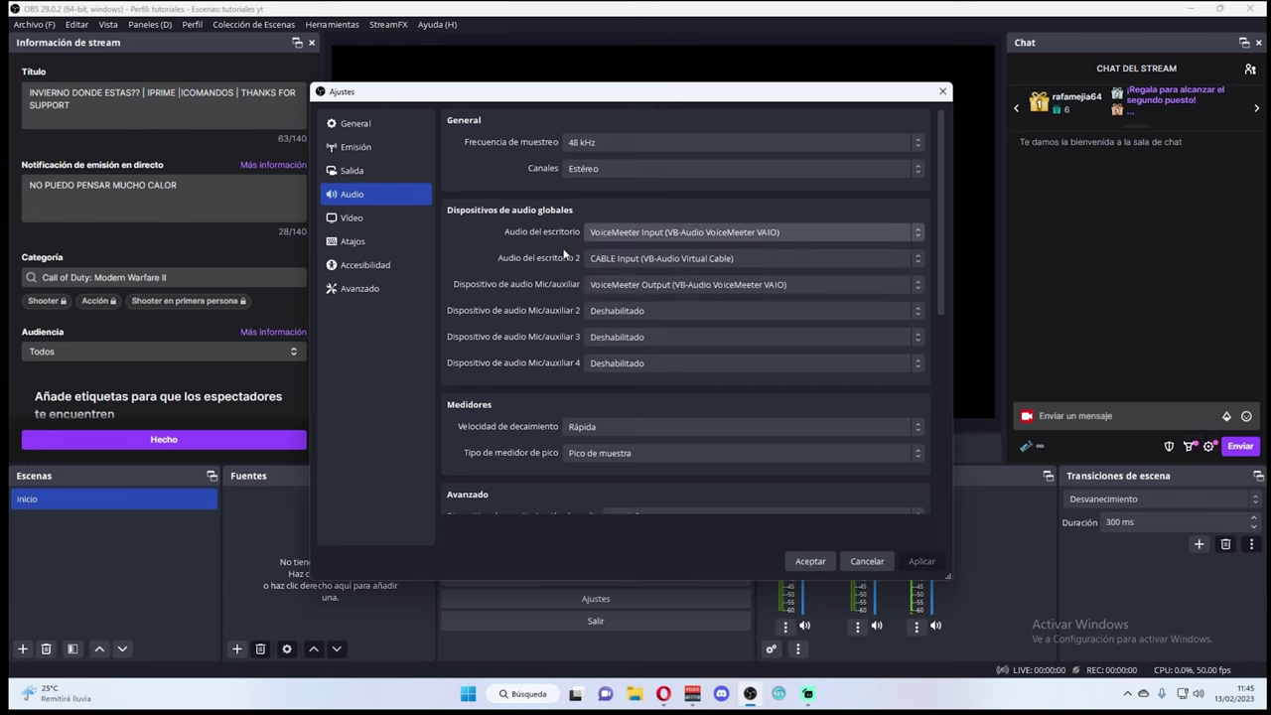
left_click(618, 259)
left_click(655, 354)
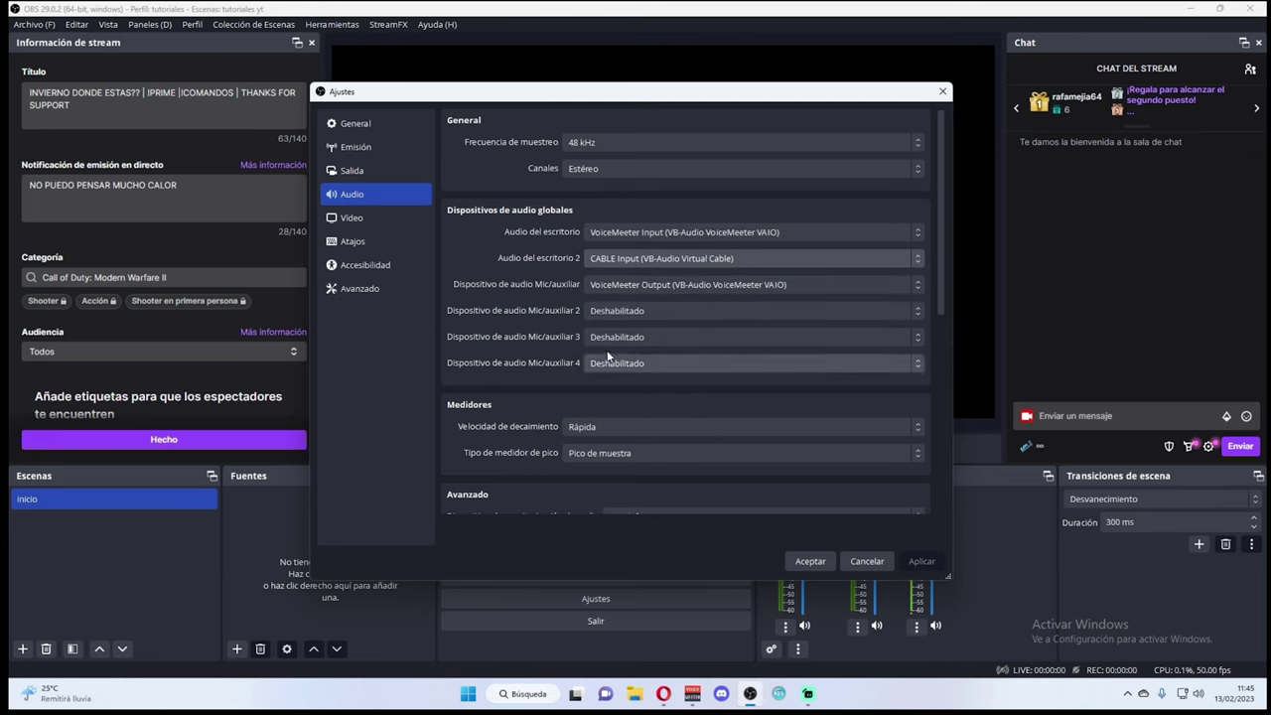
left_click(623, 285)
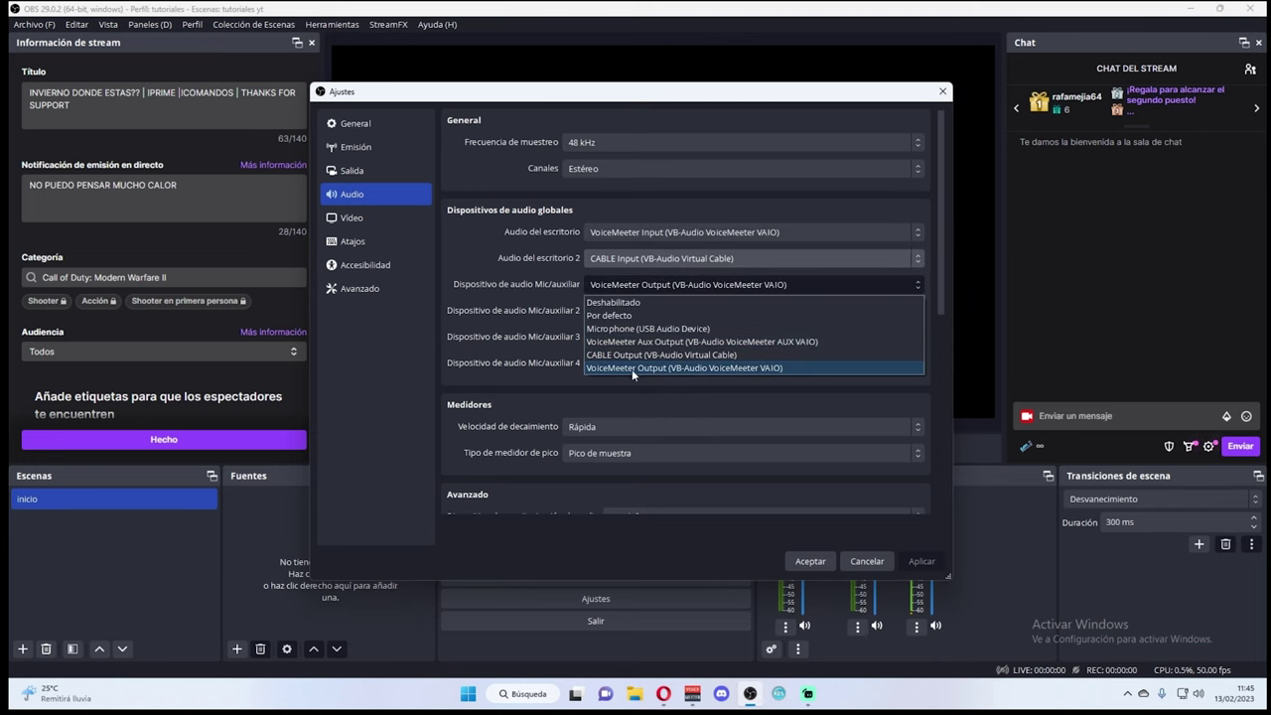
left_click(653, 369)
scroll(508, 442, "down", 8)
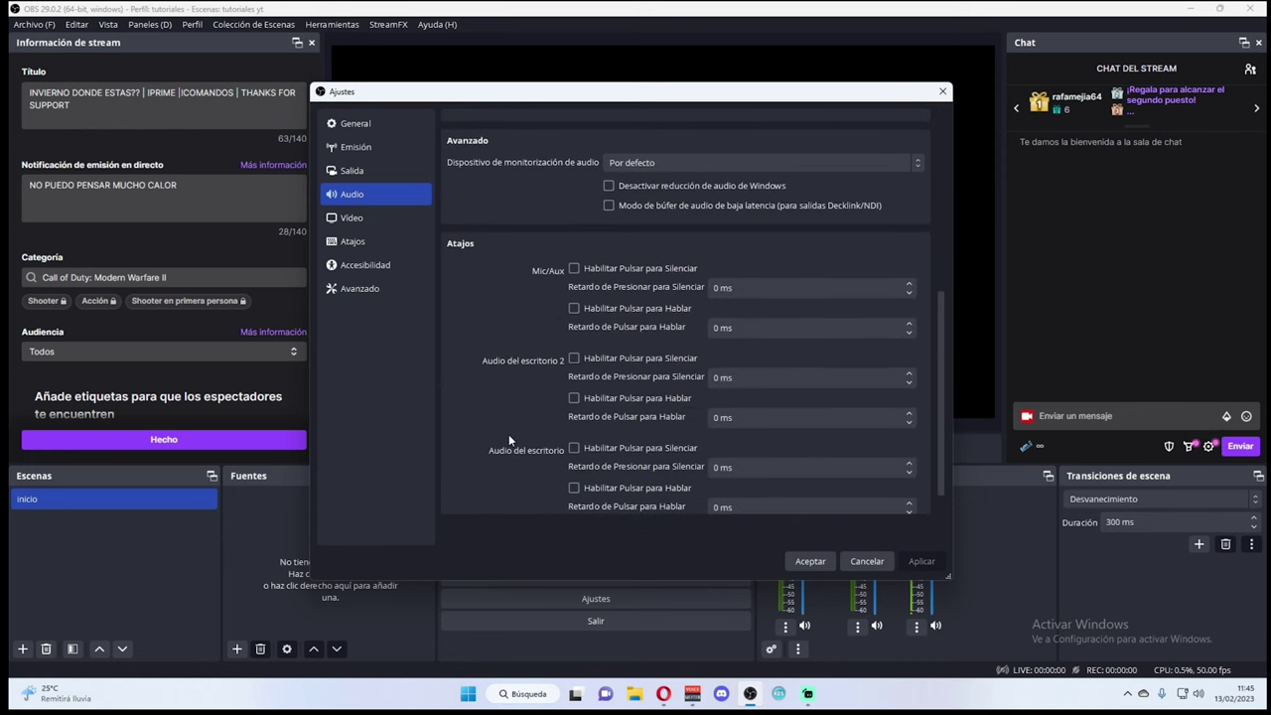
left_click(913, 562)
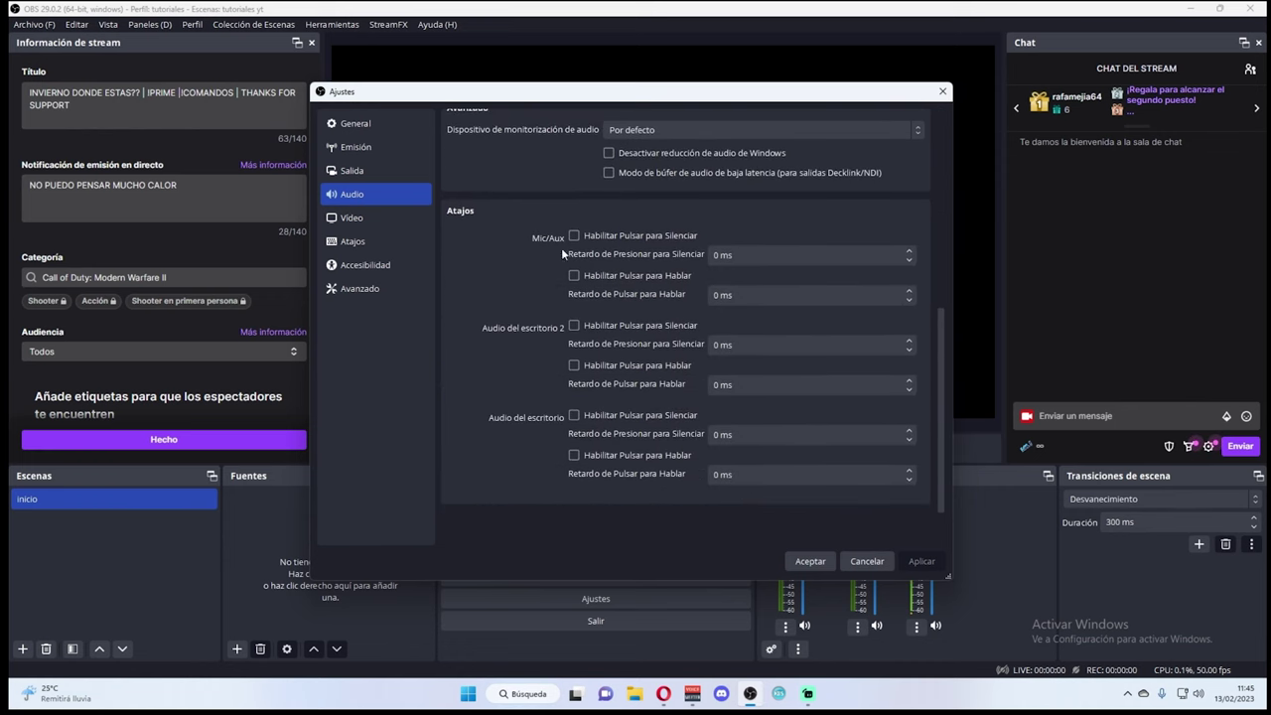
left_click(355, 219)
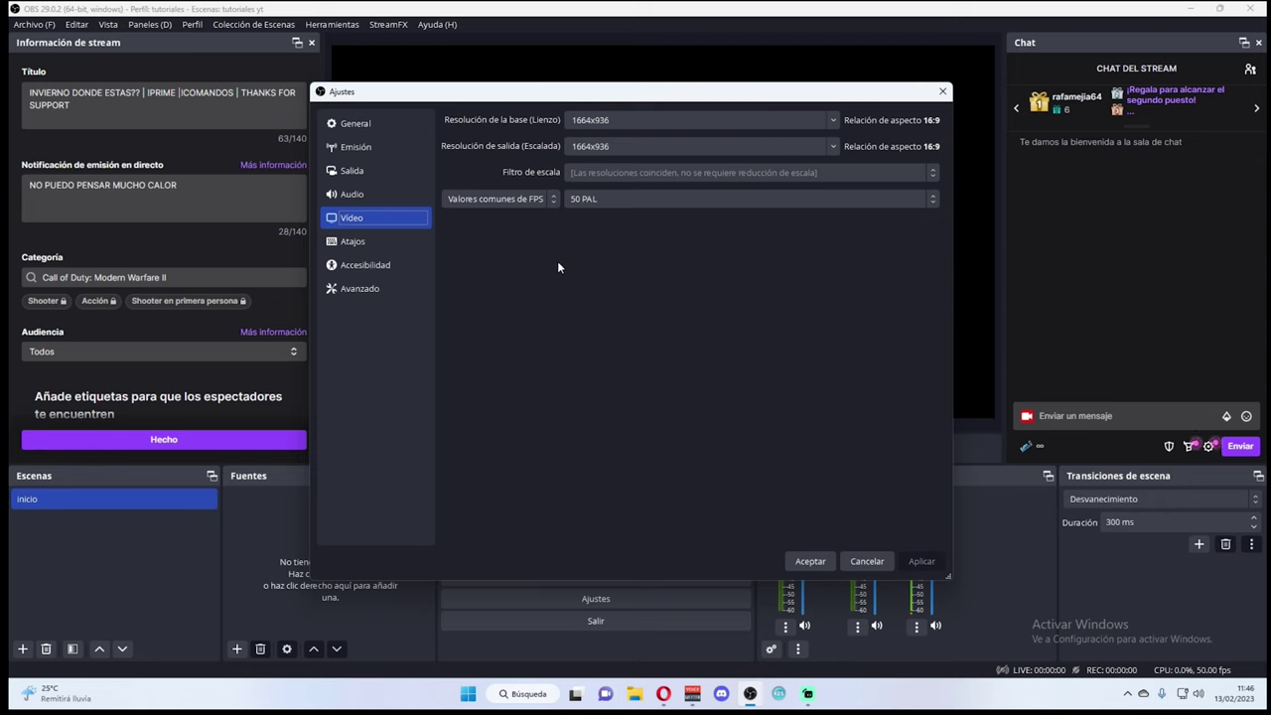
left_click(620, 213)
left_click(620, 307)
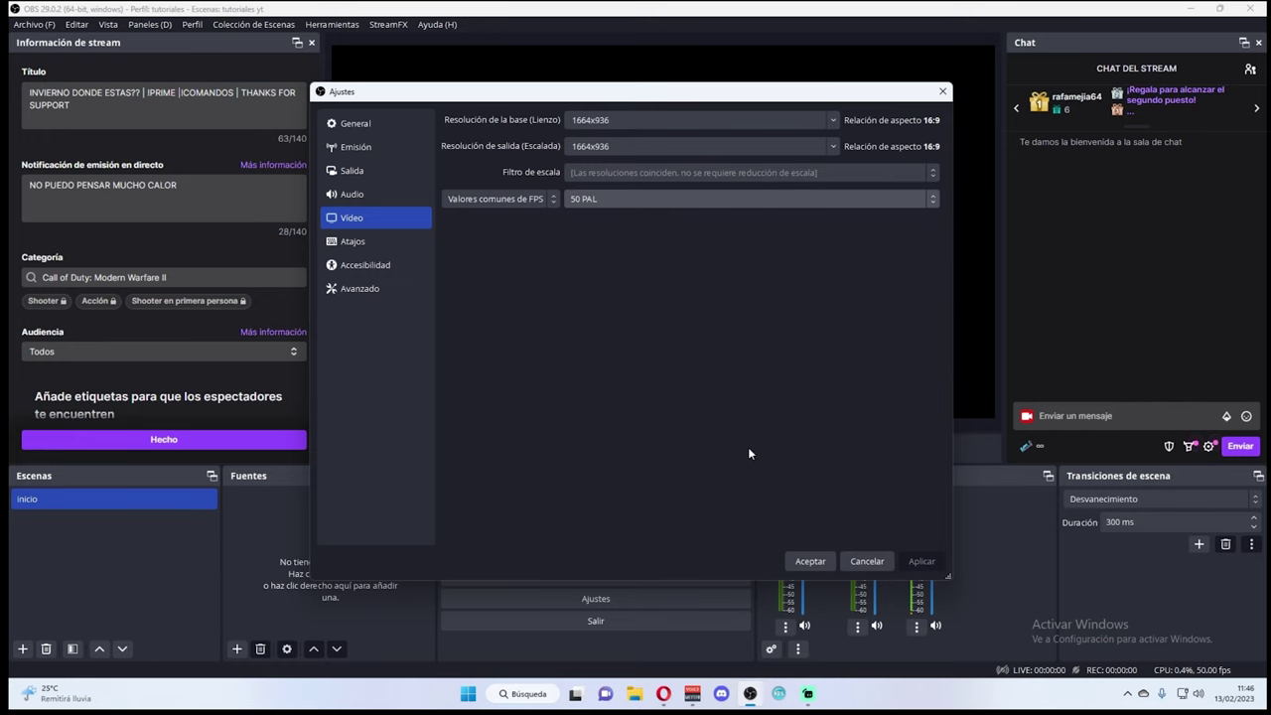
left_click(360, 288)
left_click(377, 218)
On the Advanced page keep process priority Alta and colour range Completo, then save and close.
left_click(364, 289)
left_click(576, 142)
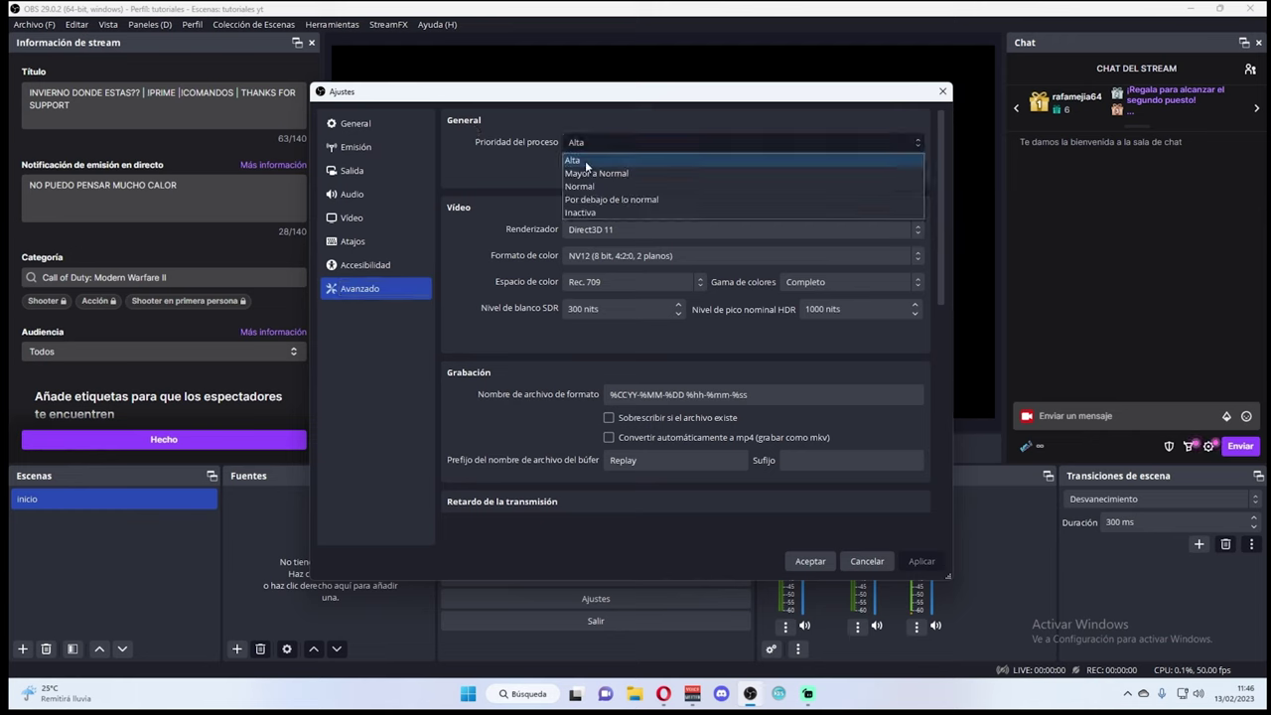
left_click(535, 172)
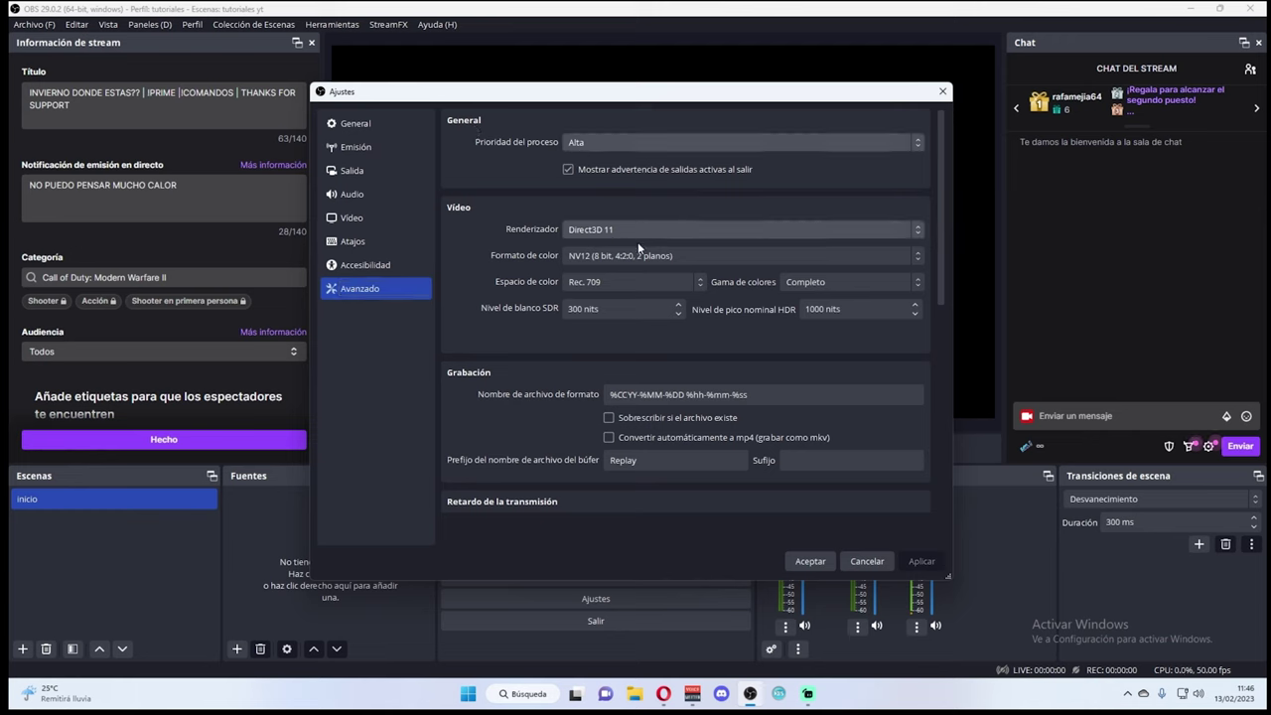
left_click(834, 282)
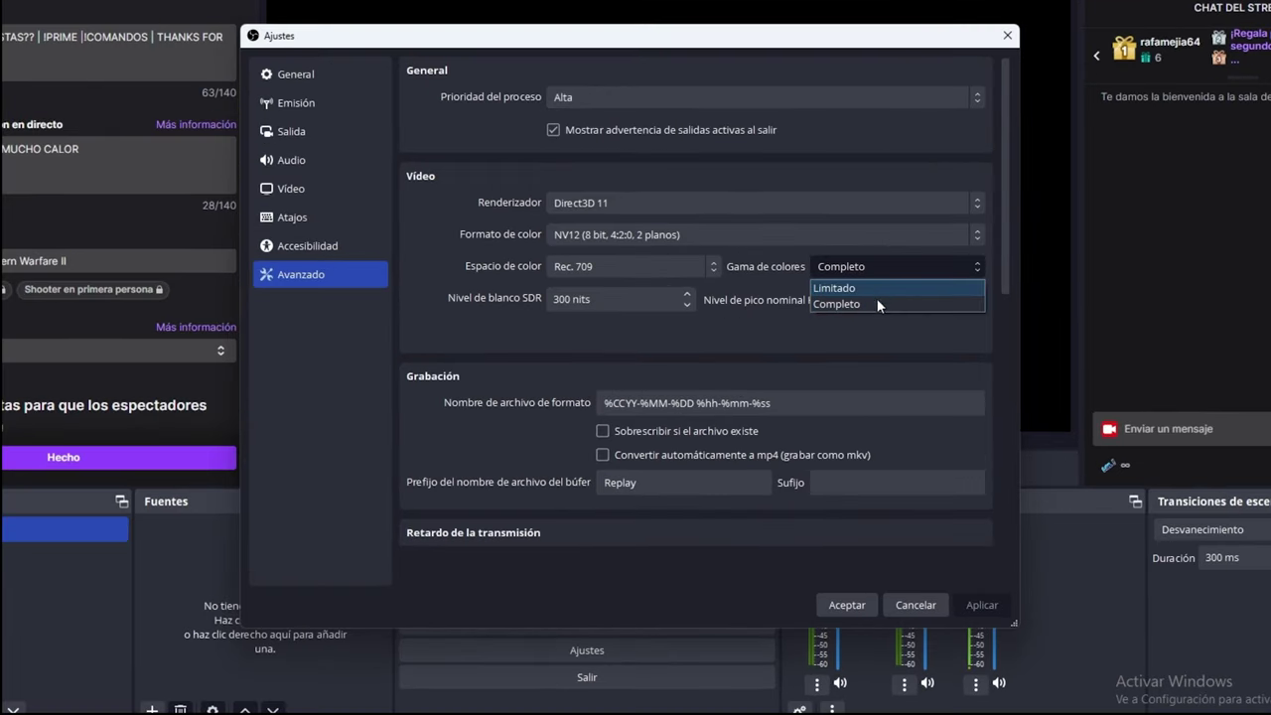
left_click(864, 299)
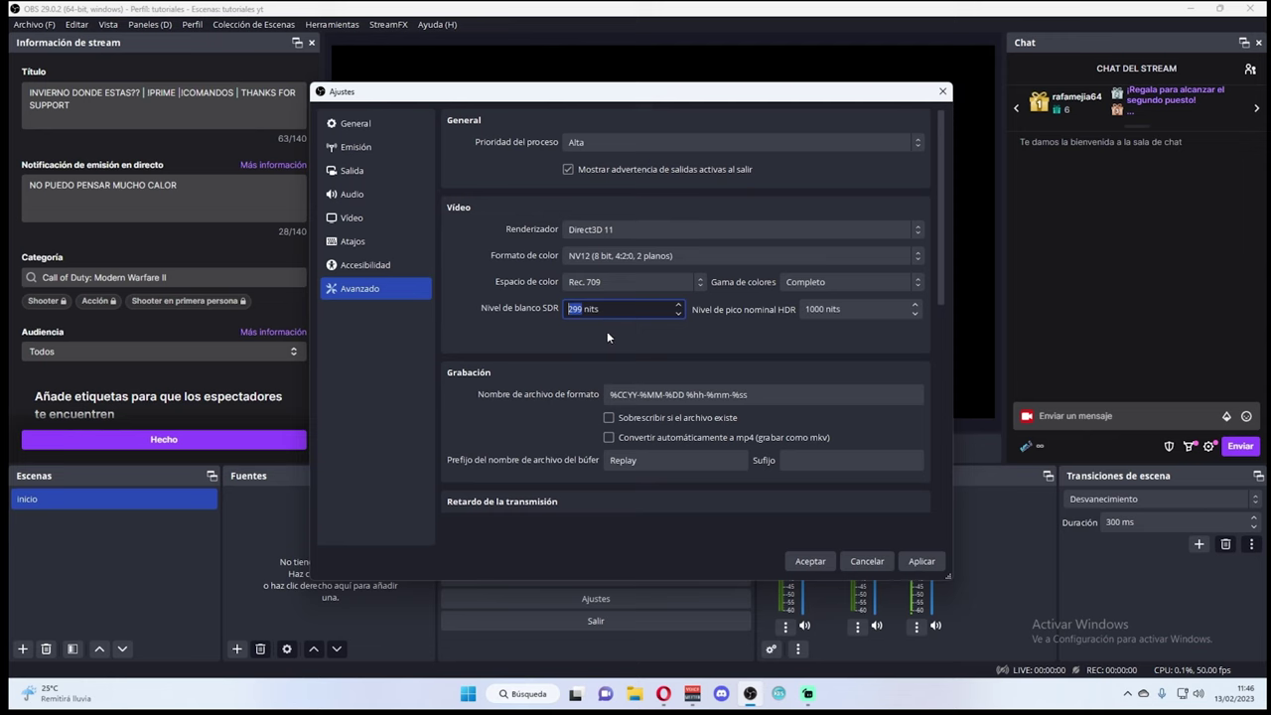
scroll(551, 338, "down", 2)
scroll(552, 344, "down", 8)
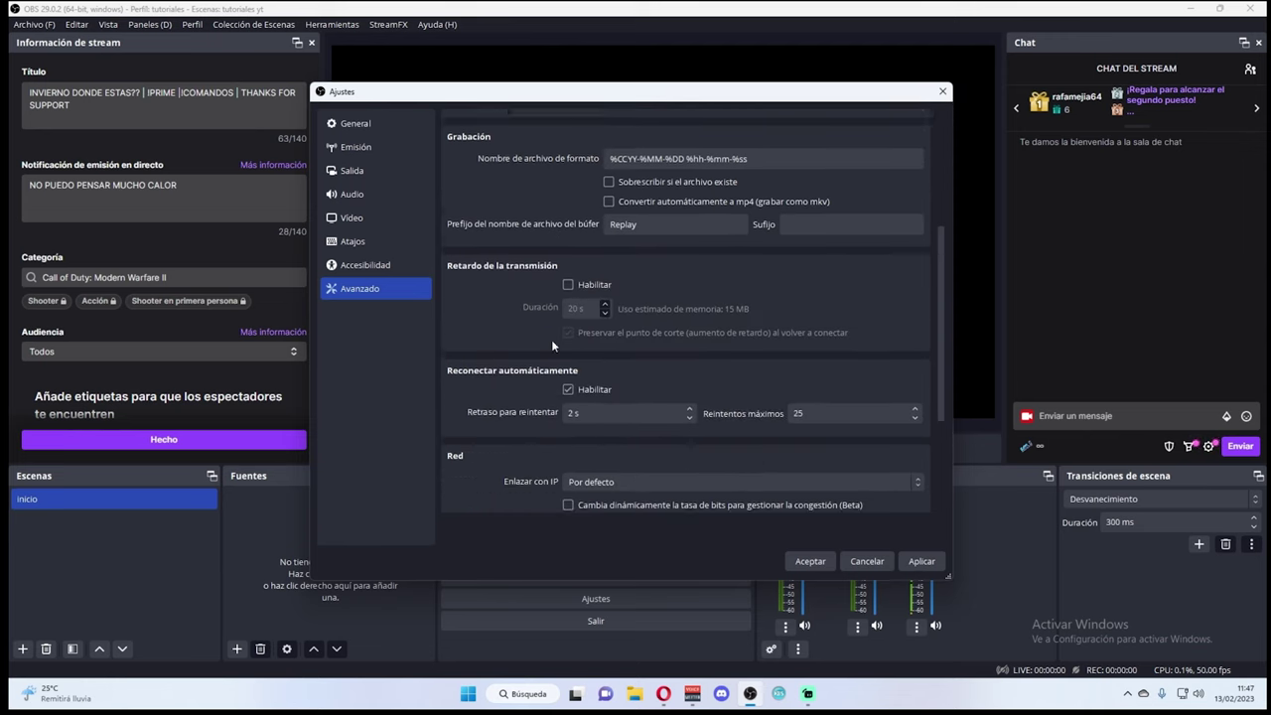
scroll(516, 298, "down", 1)
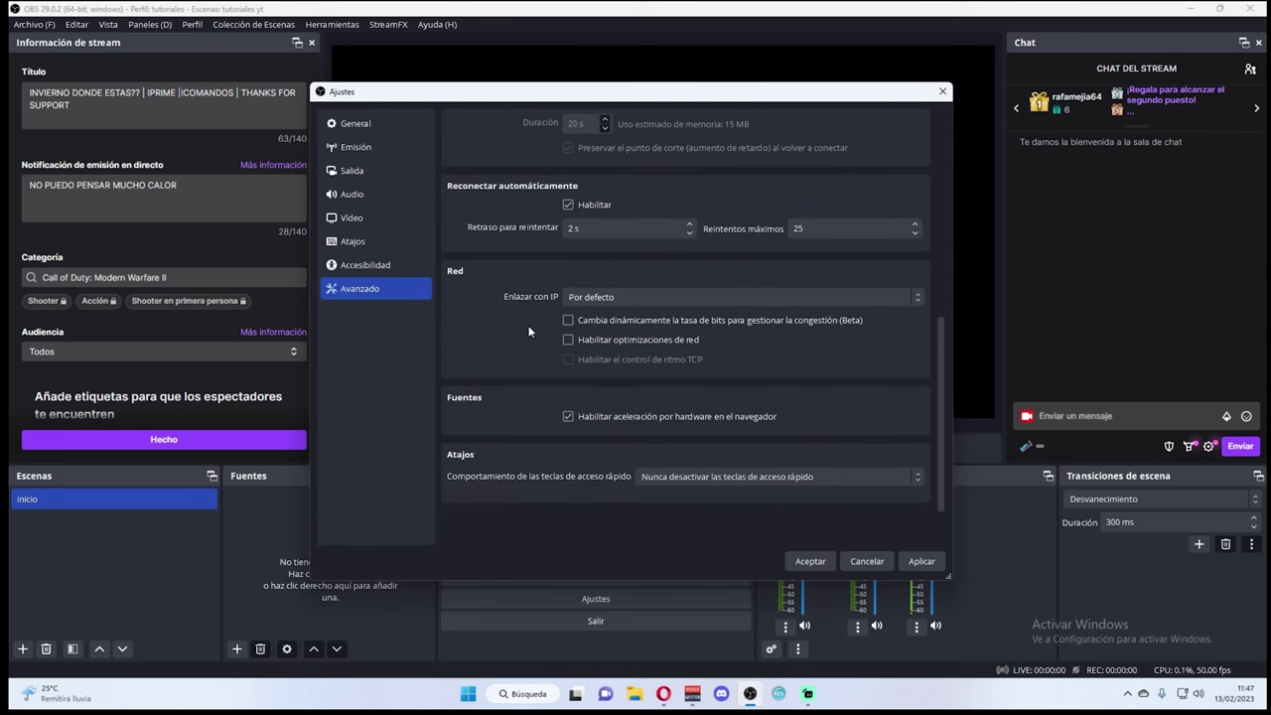
scroll(551, 307, "up", 6)
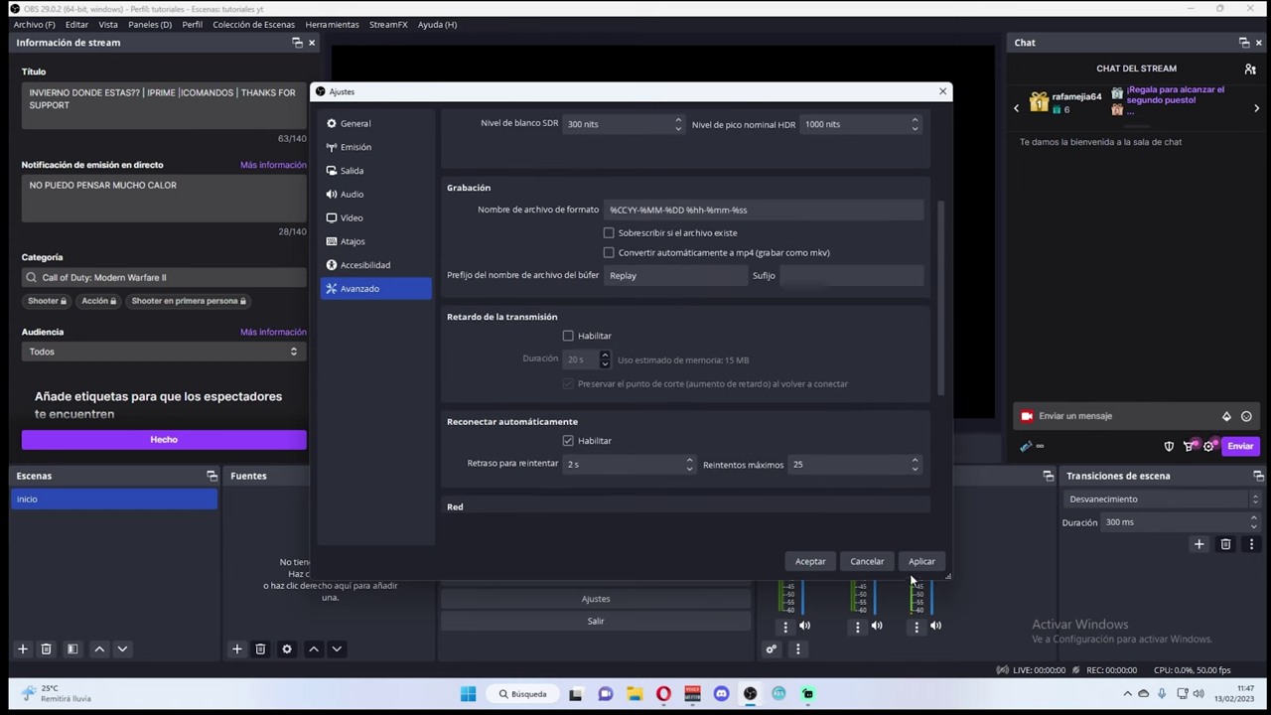
left_click(791, 560)
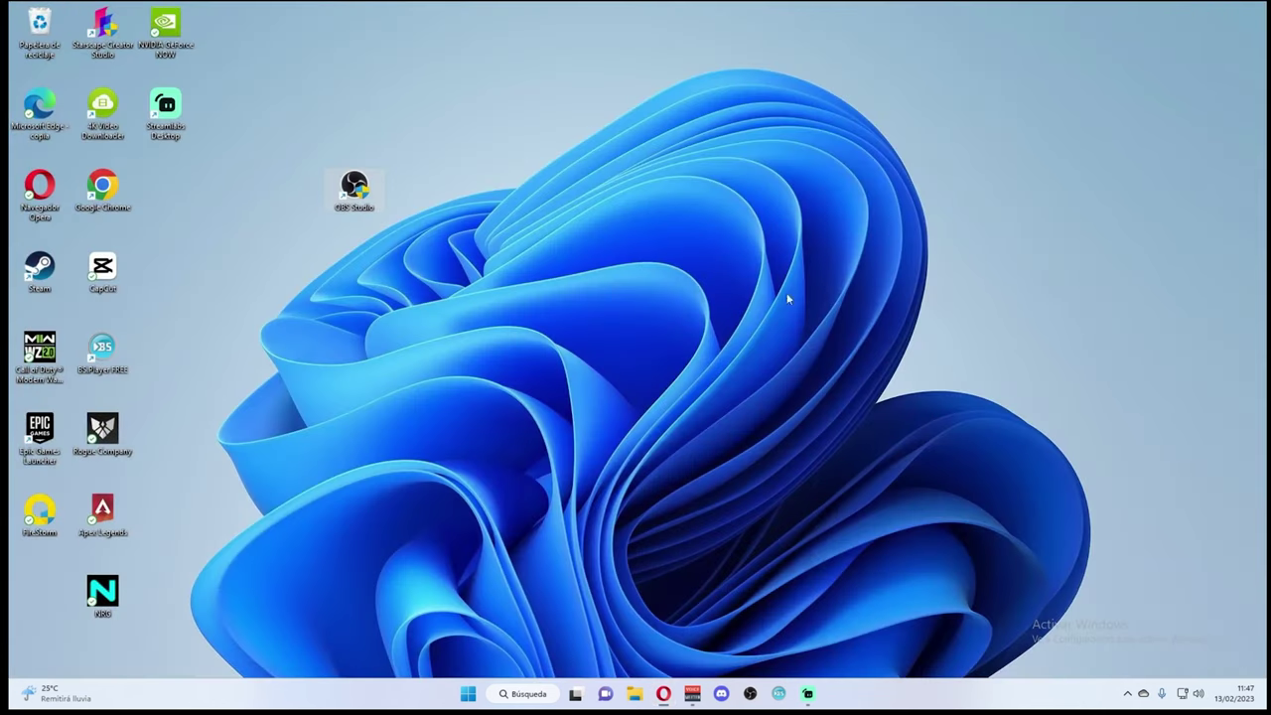
Launch Call of Duty: Modern Warfare II from Steam and minimize Steam.
double_click(50, 279)
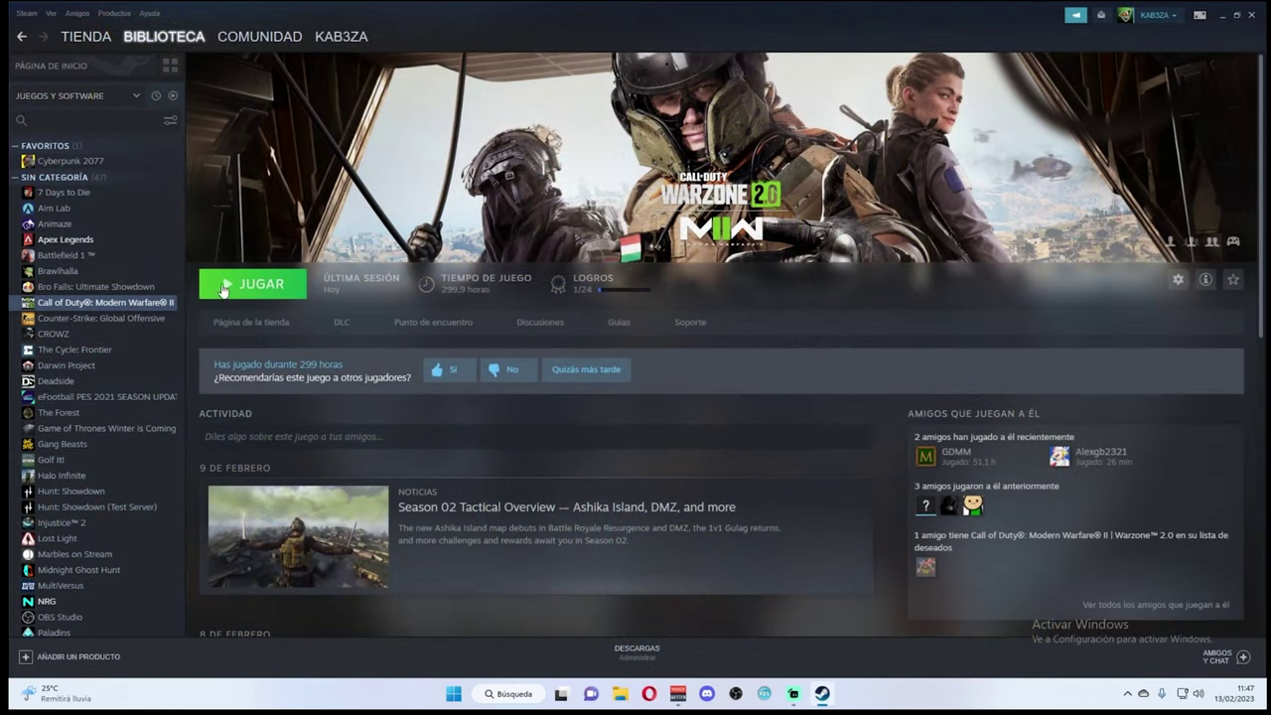
left_click(226, 287)
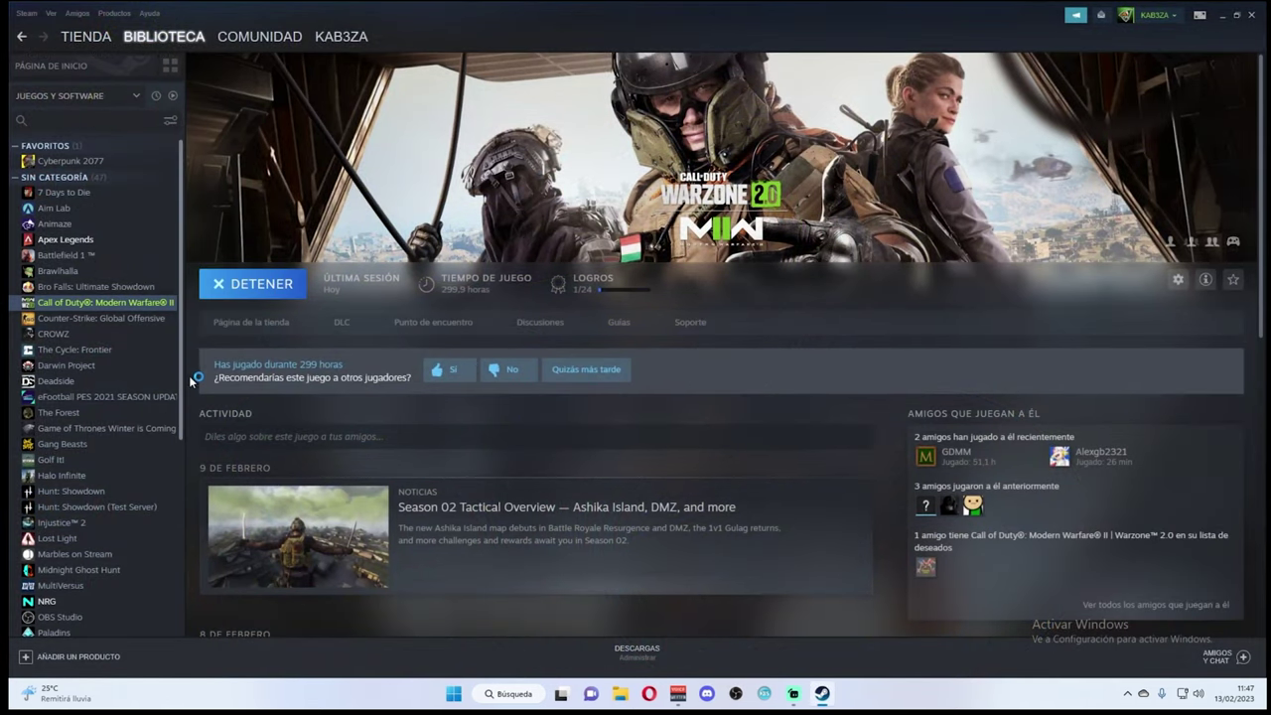
left_click(1218, 16)
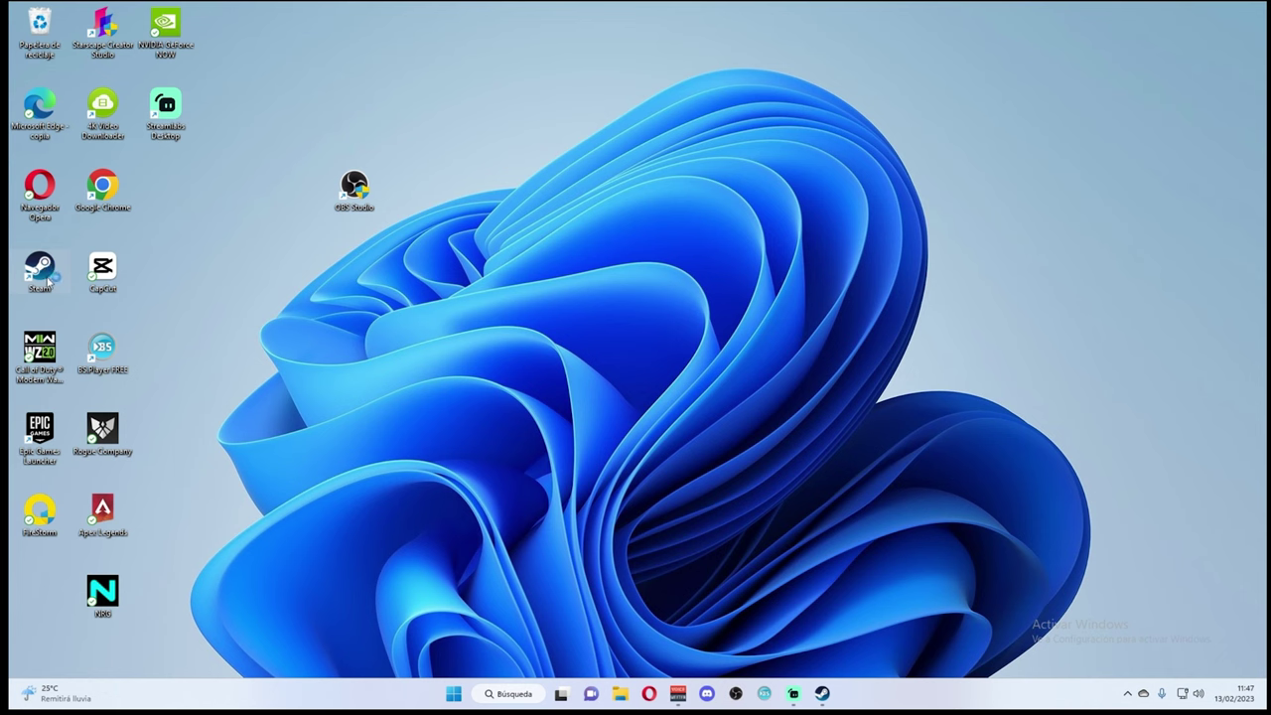
Set the shortcut to always run as administrator in its Compatibilidad properties.
right_click(42, 346)
left_click(99, 455)
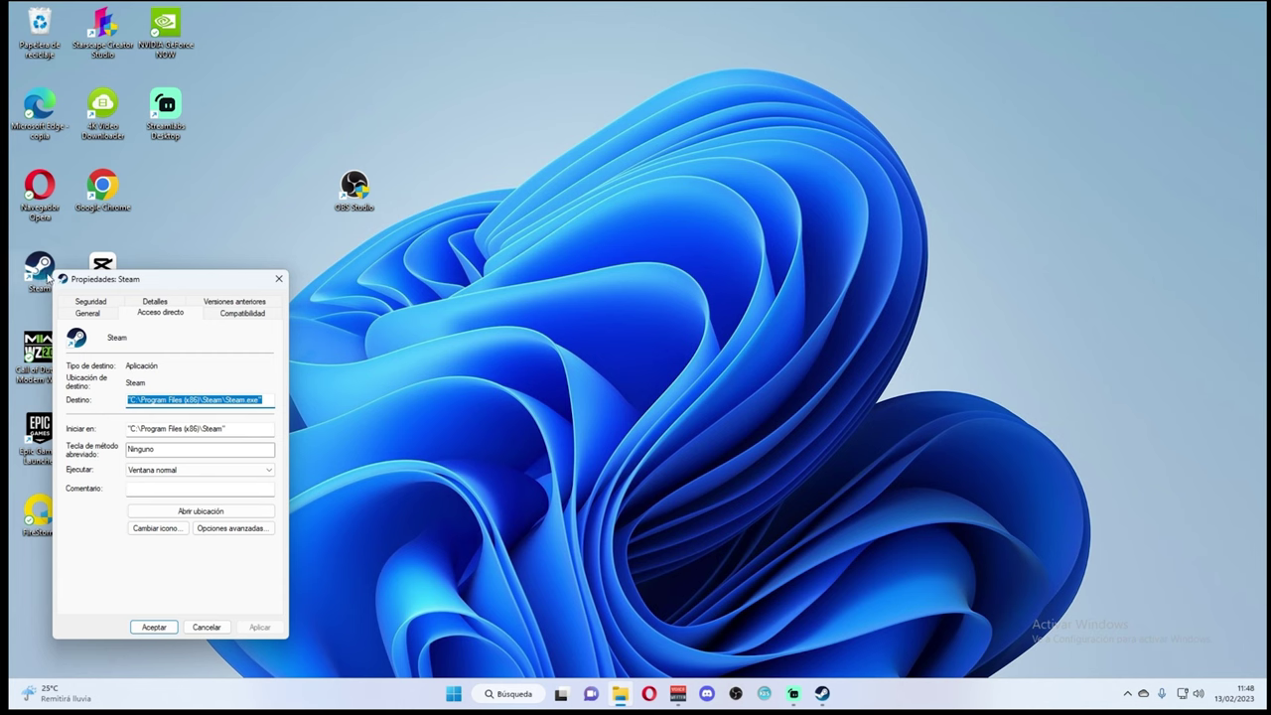
left_click(241, 316)
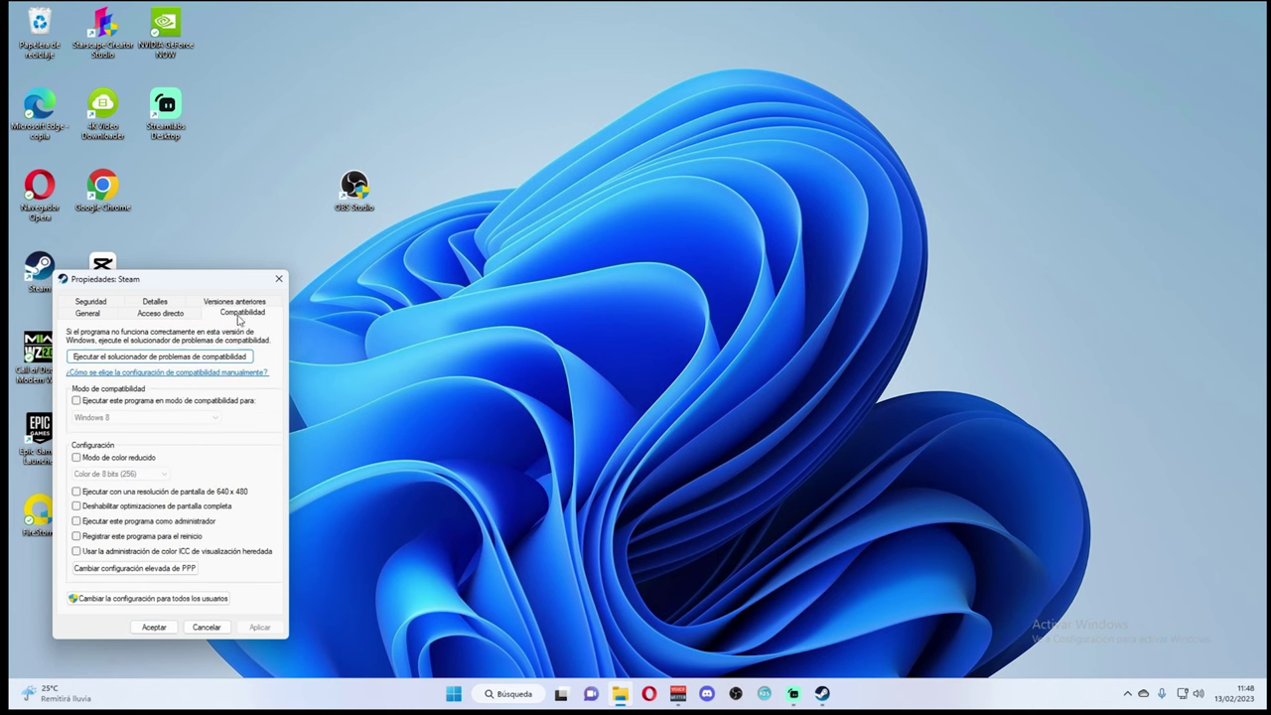
left_click(77, 520)
left_click(156, 626)
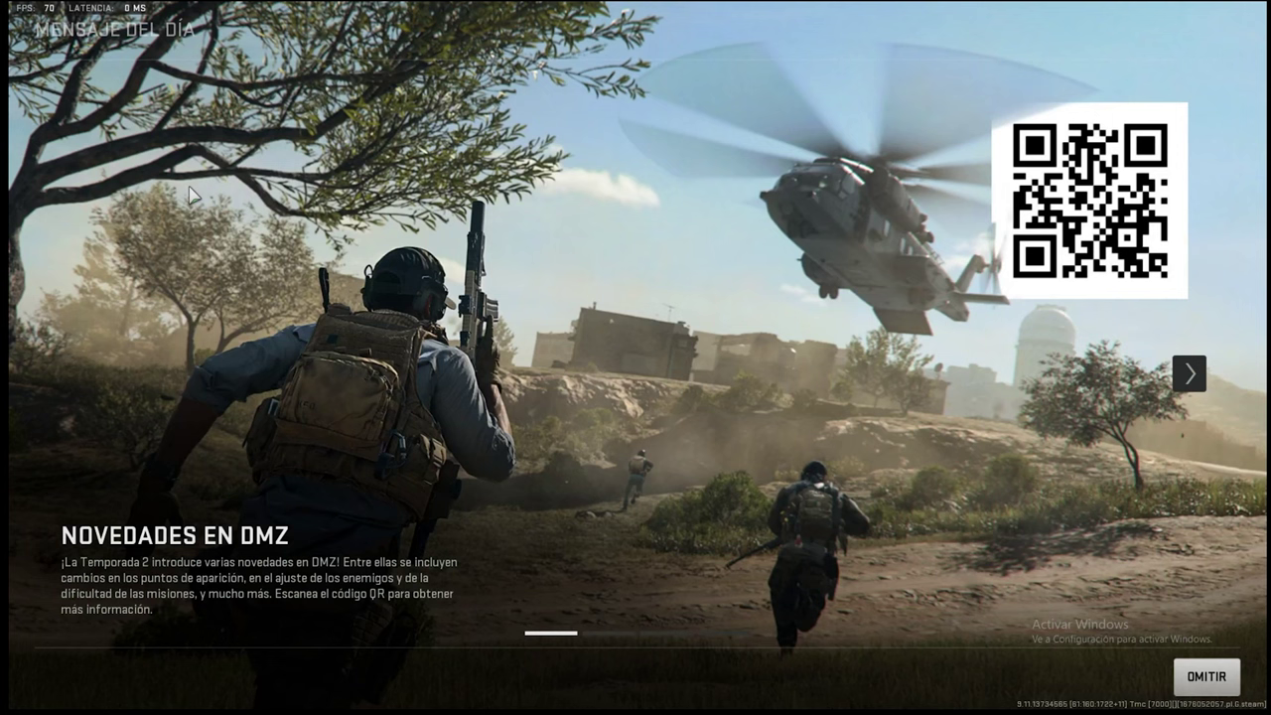
Skip the game's message of the day and switch back to OBS from the taskbar.
left_click(1206, 677)
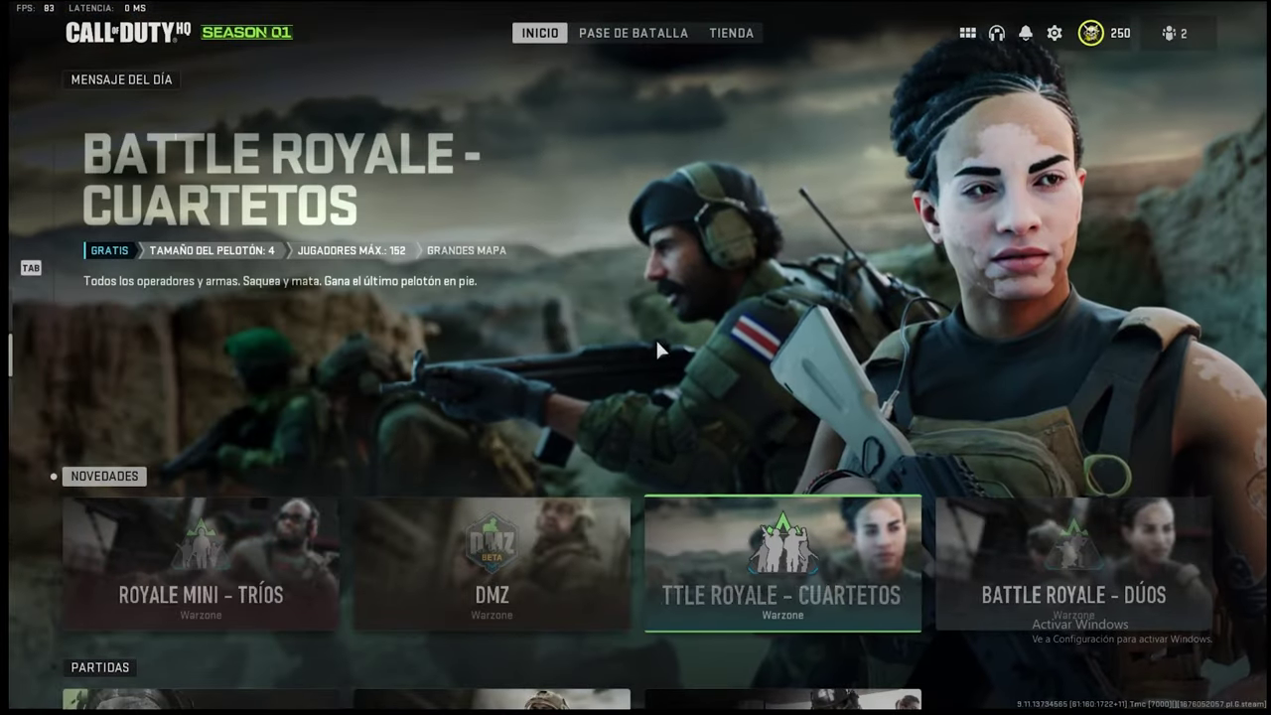
key("super")
right_click(665, 689)
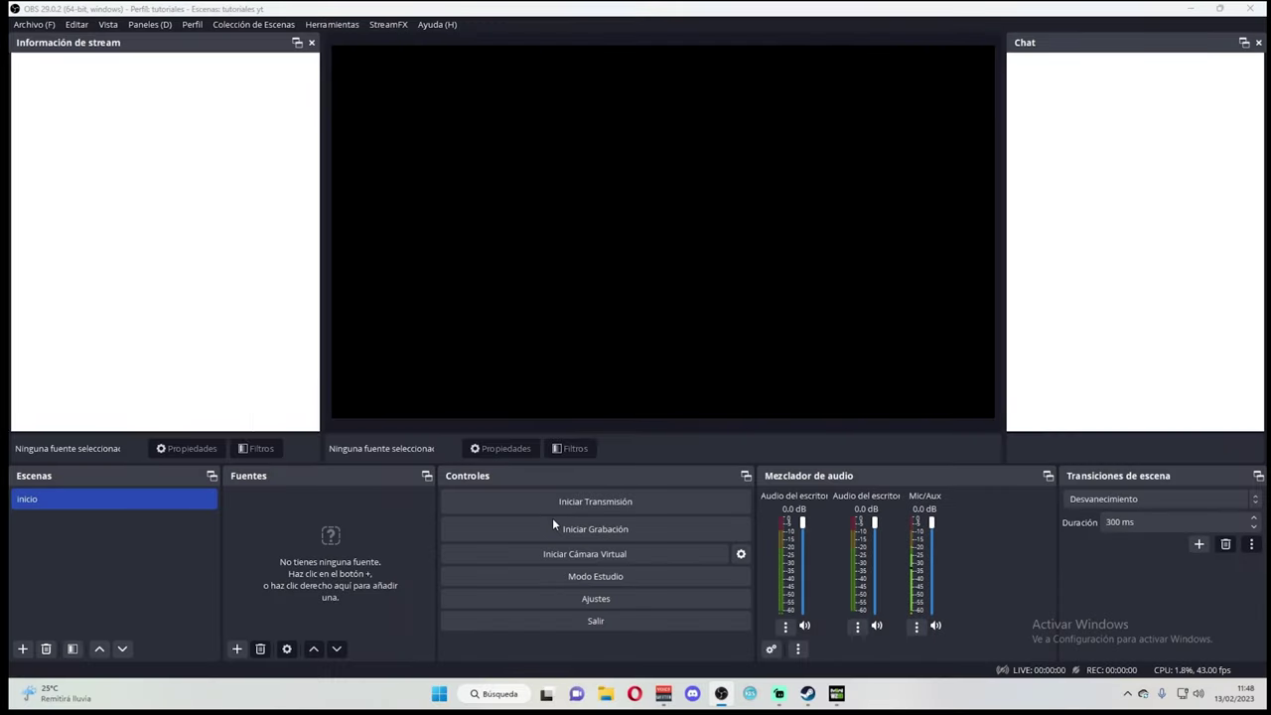
Add a game capture source 'warzone' capturing the specific cod.exe window in the Inicio scene.
double_click(31, 499)
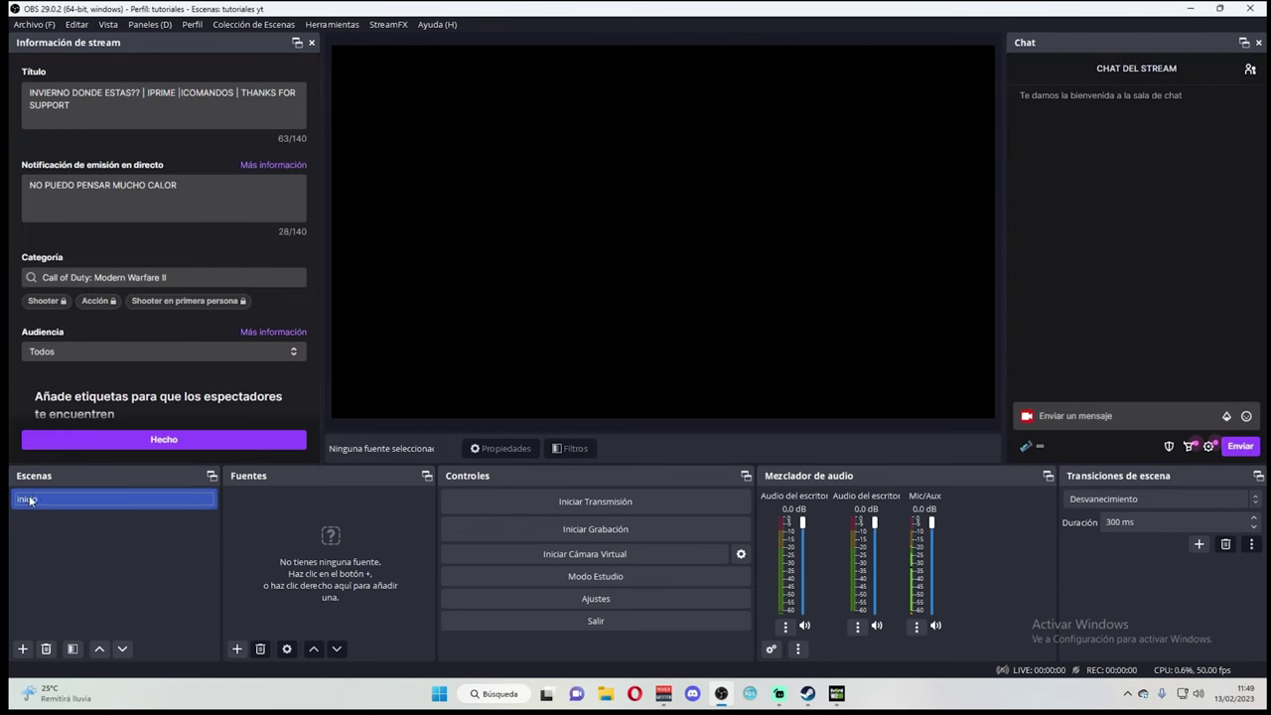
left_click(238, 649)
left_click(277, 294)
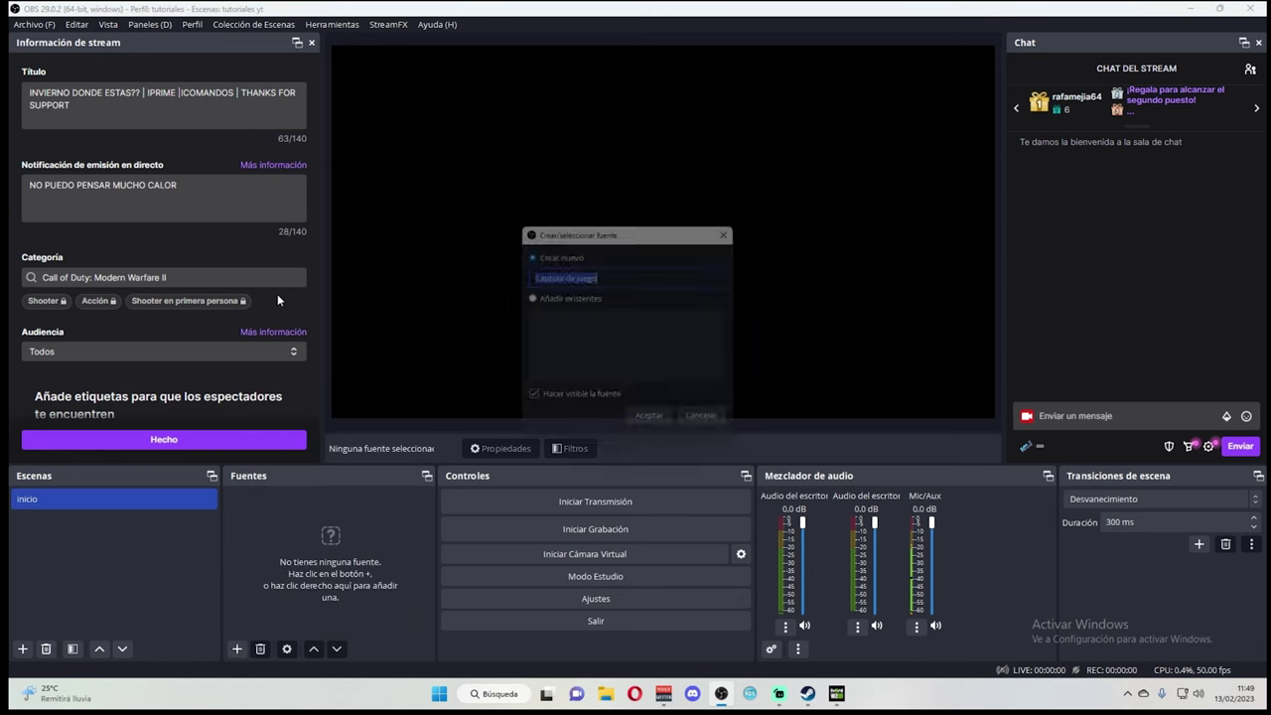
type("warzone")
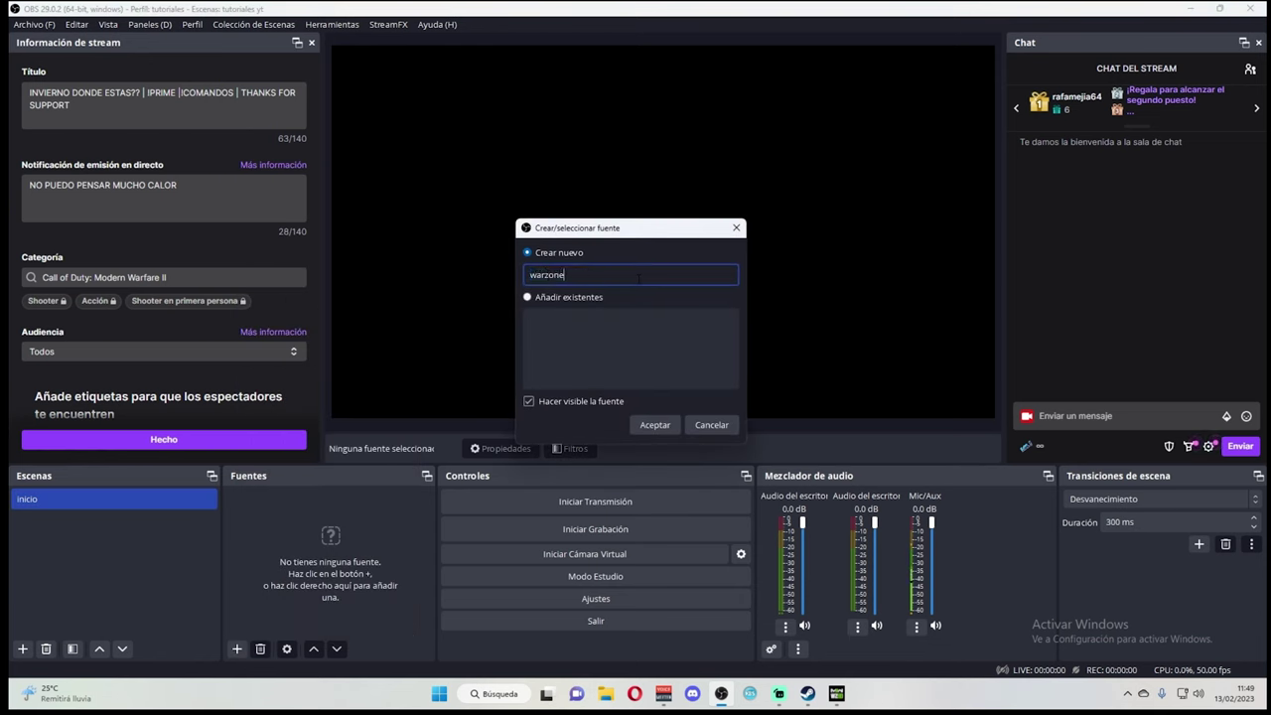
left_click(655, 423)
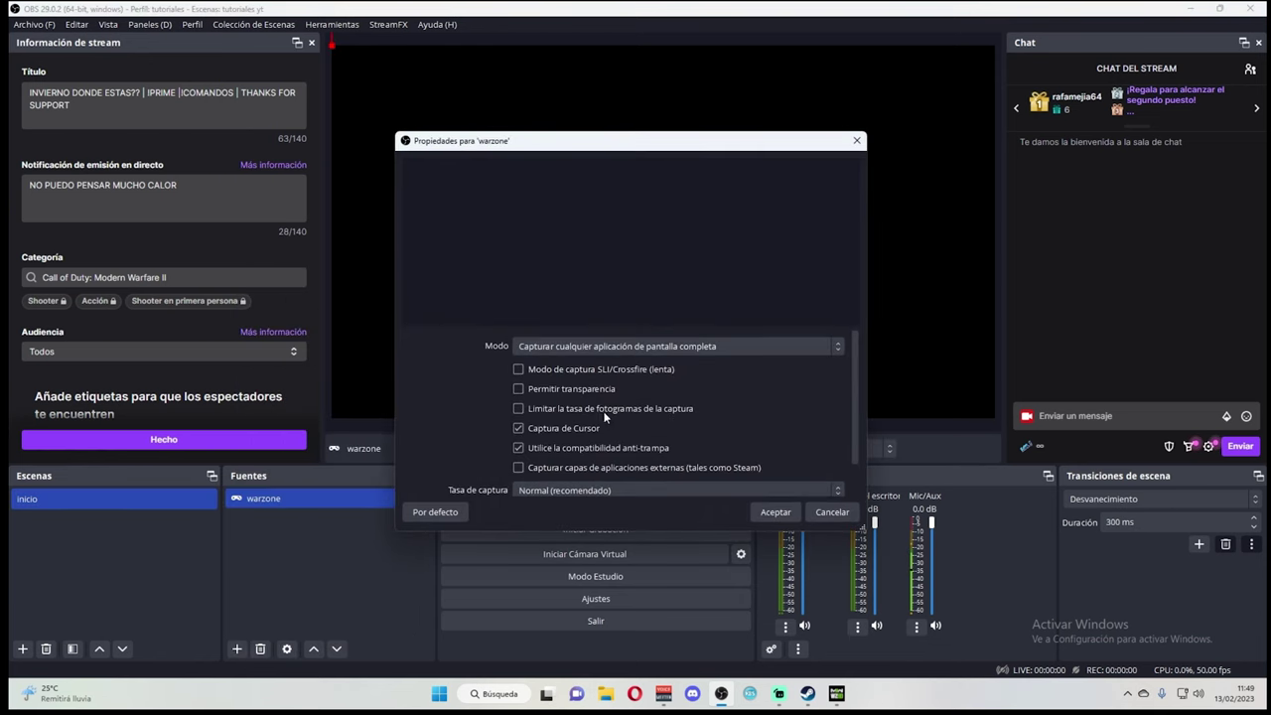
left_click(589, 350)
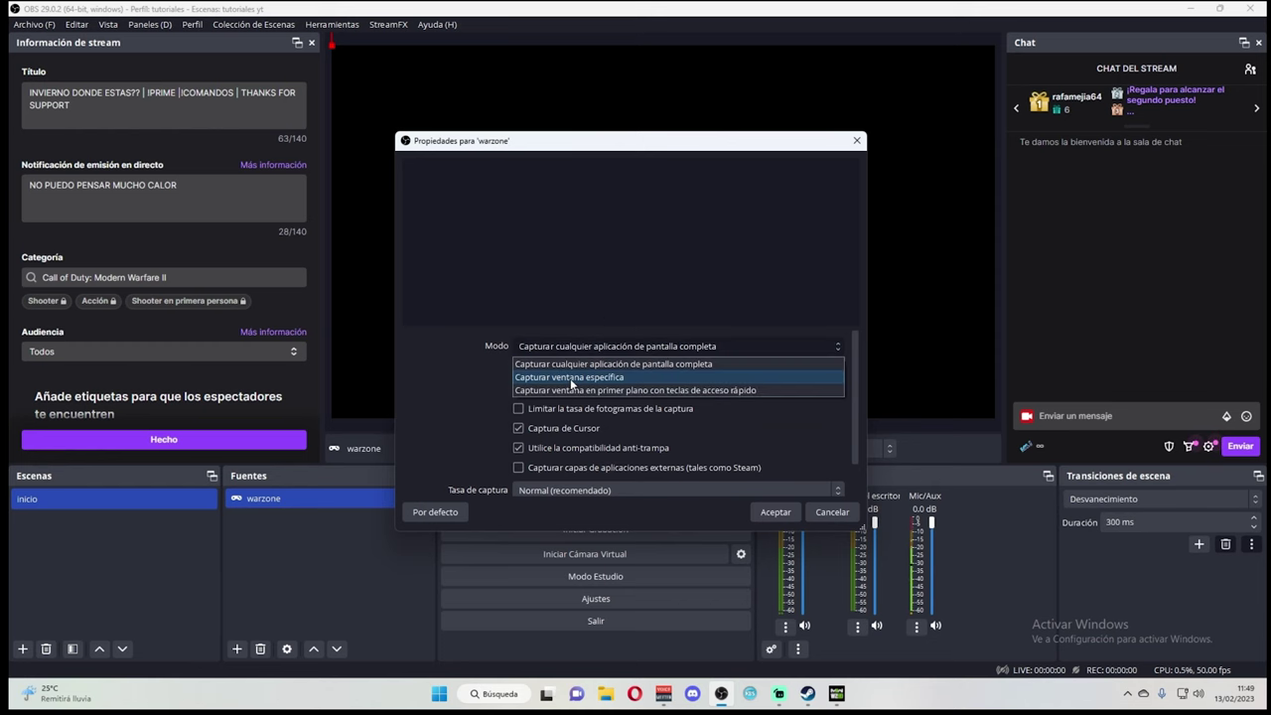
left_click(570, 377)
left_click(584, 370)
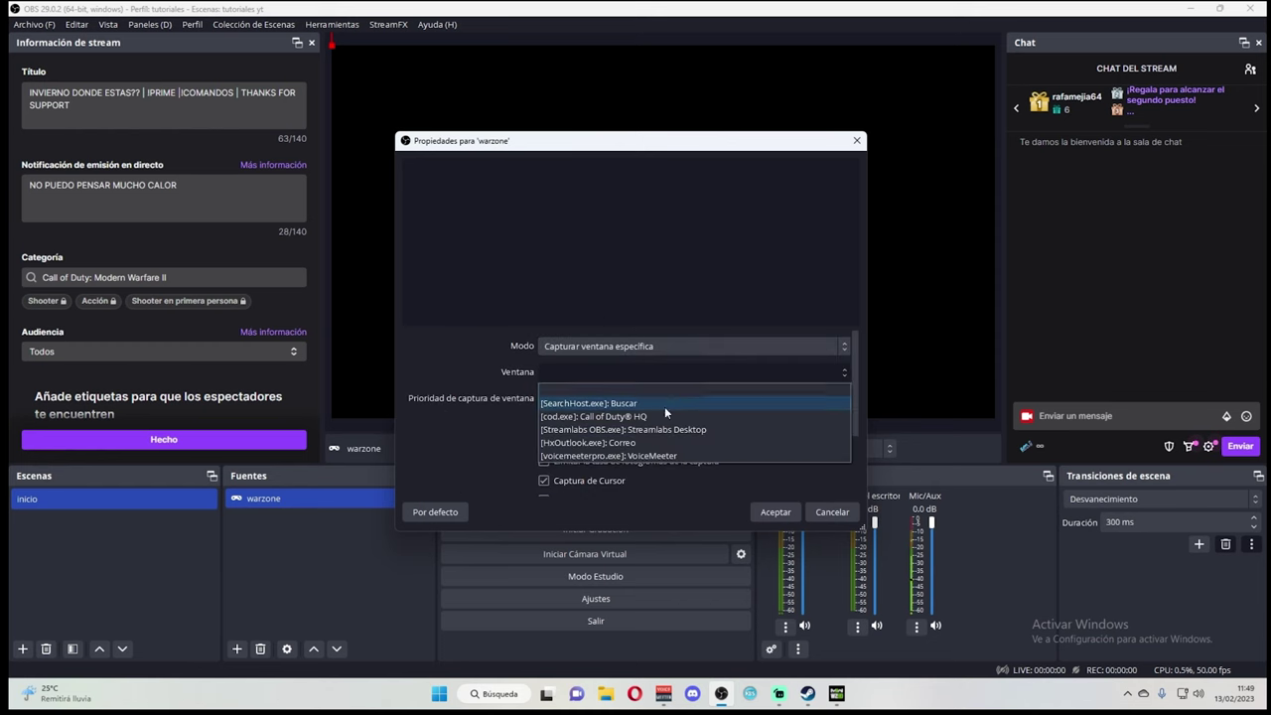
left_click(611, 421)
left_click(775, 512)
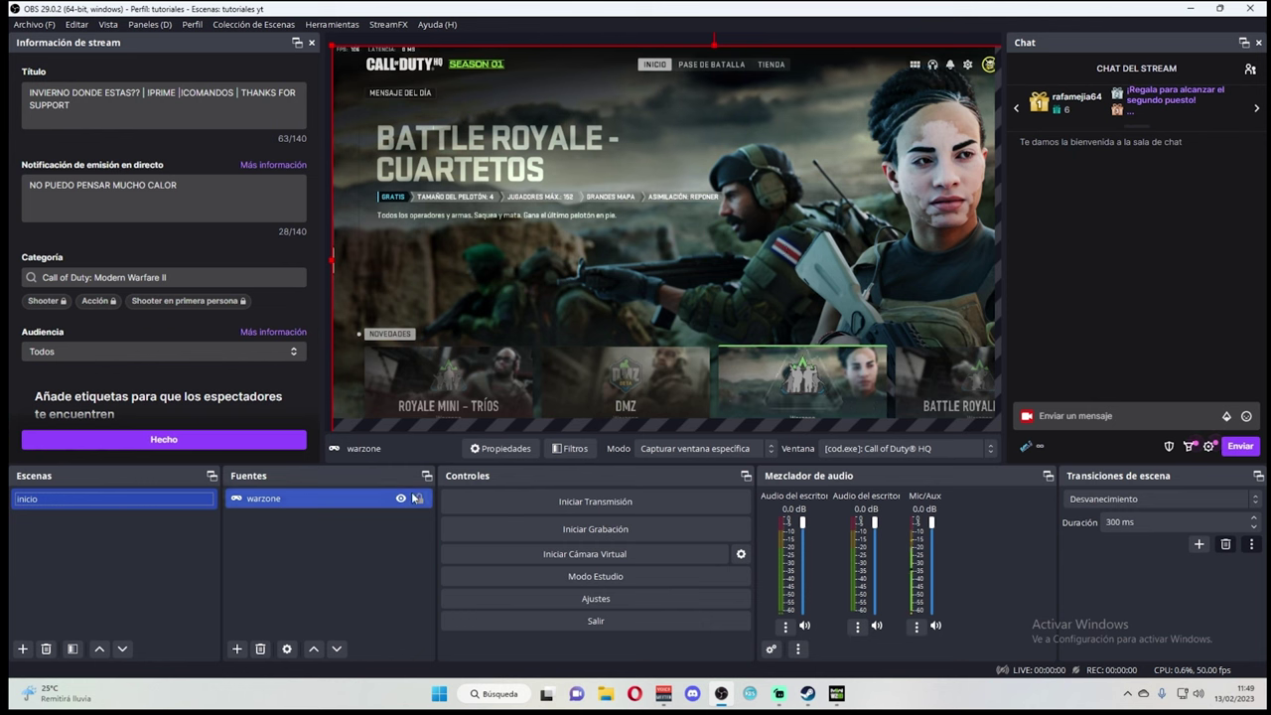
Stretch the warzone capture to fill the canvas and lock it.
left_click_drag(760, 211, 692, 209)
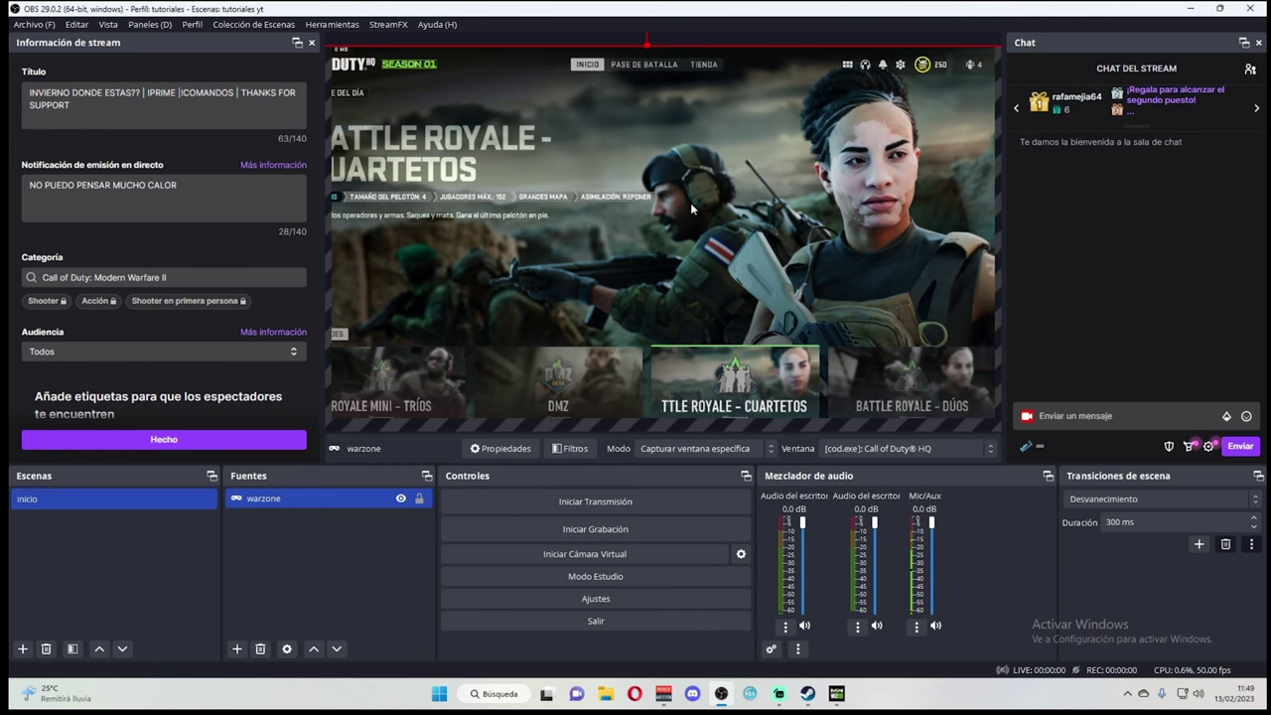
right_click(298, 498)
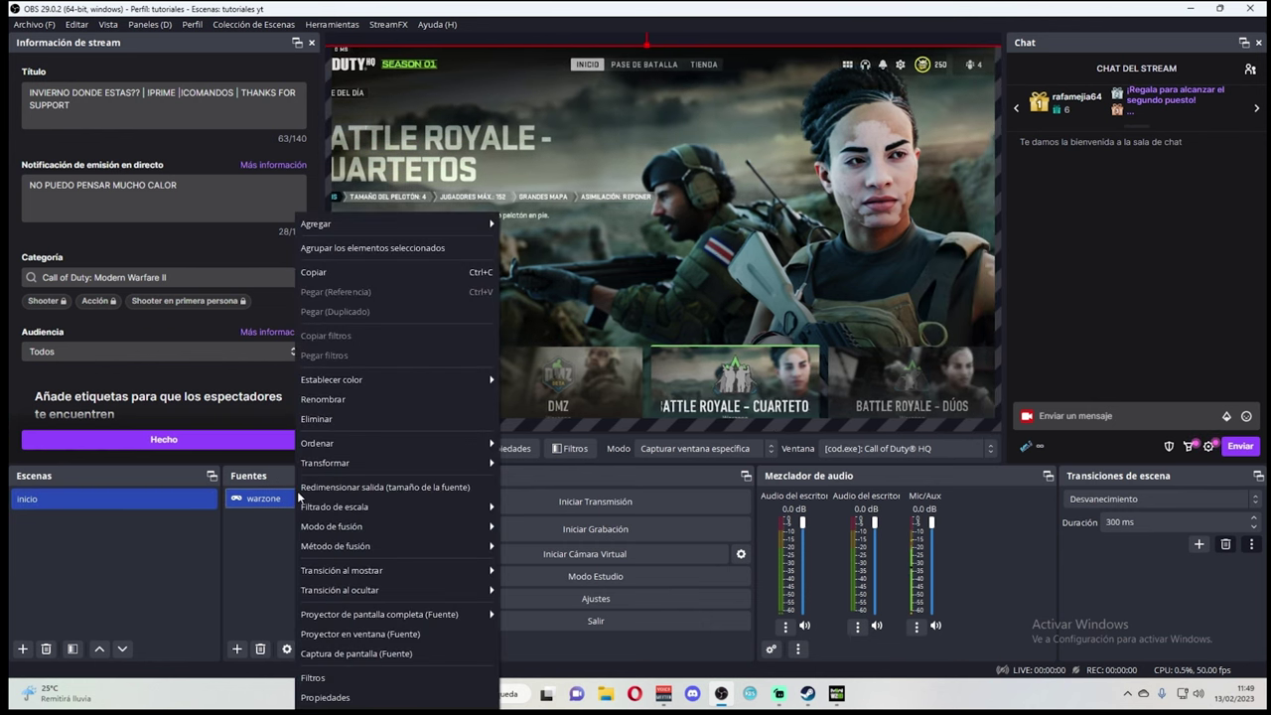
mouse_move(328, 463)
left_click(543, 618)
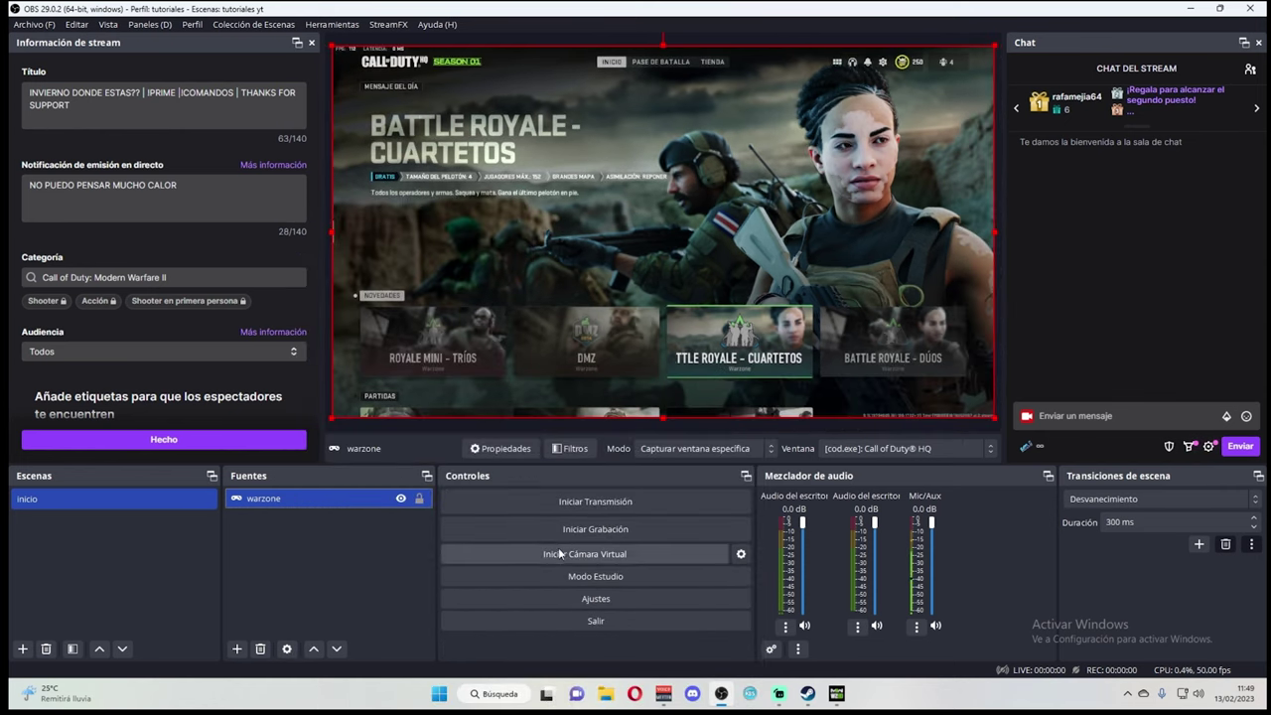
left_click(418, 498)
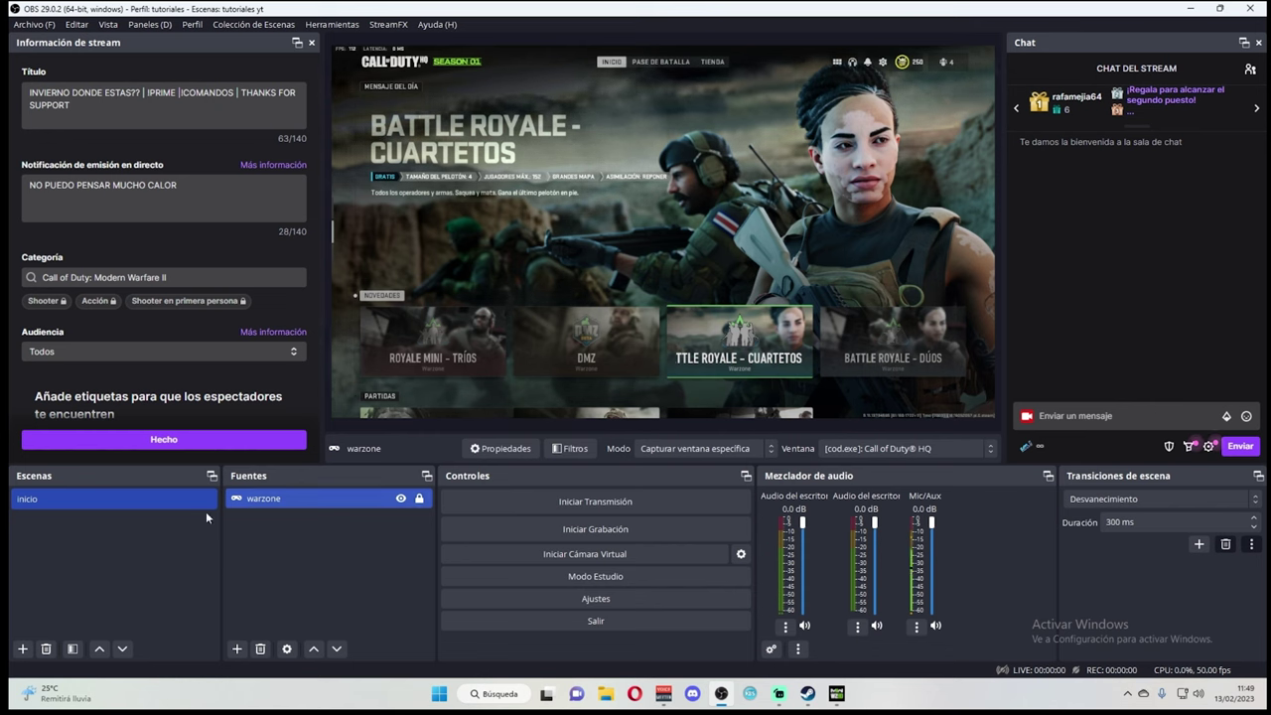
Add a Navegador browser source named 'alertas' and bring up its properties.
right_click(318, 520)
left_click(317, 530)
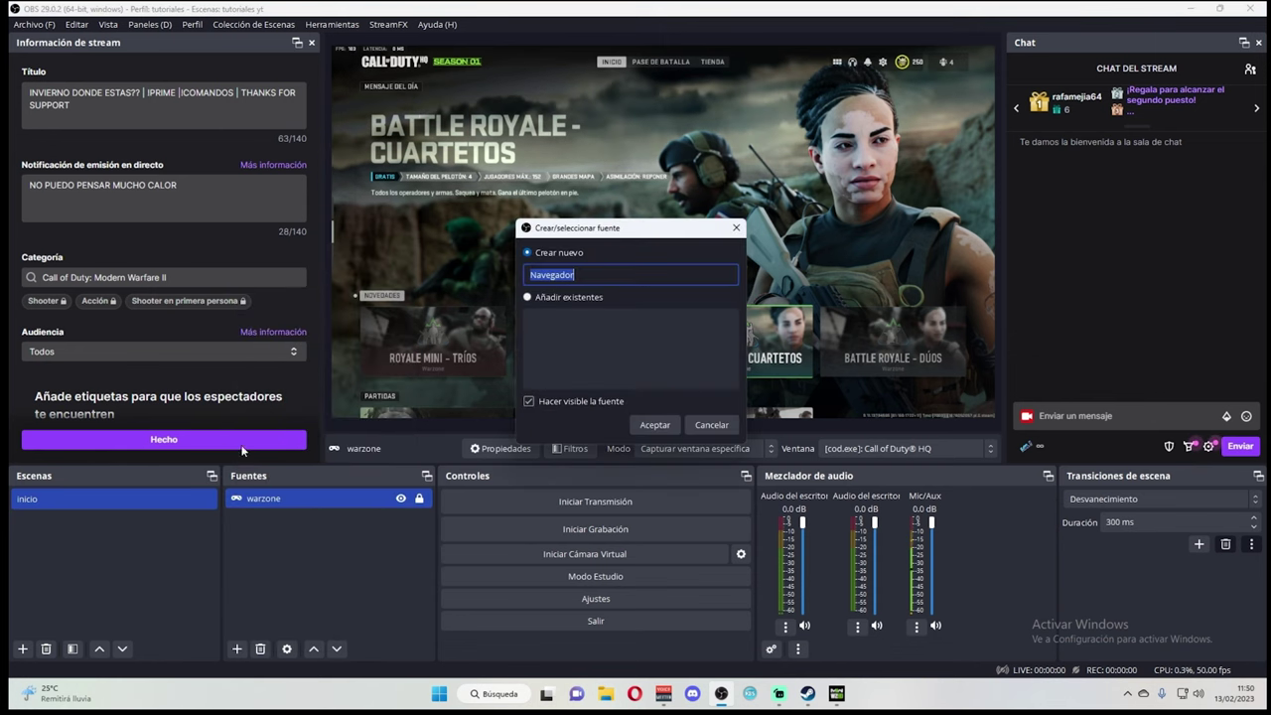
type("al")
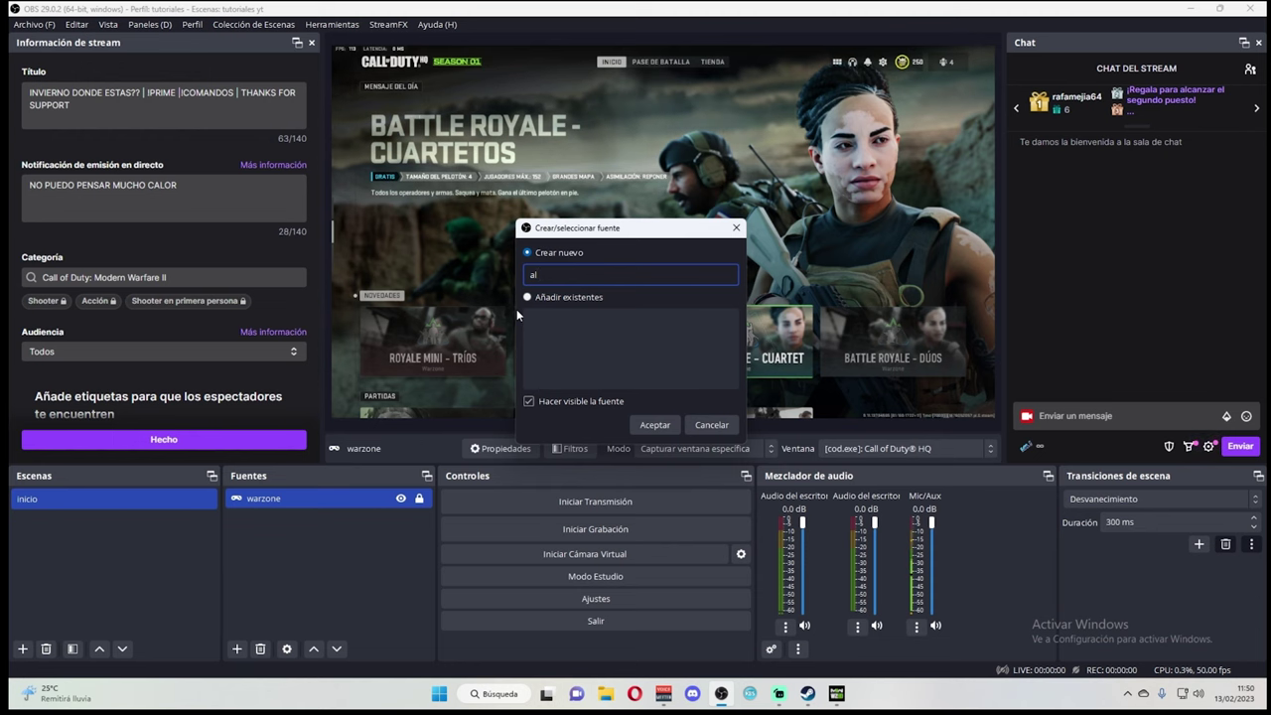
type("ertas")
left_click(654, 424)
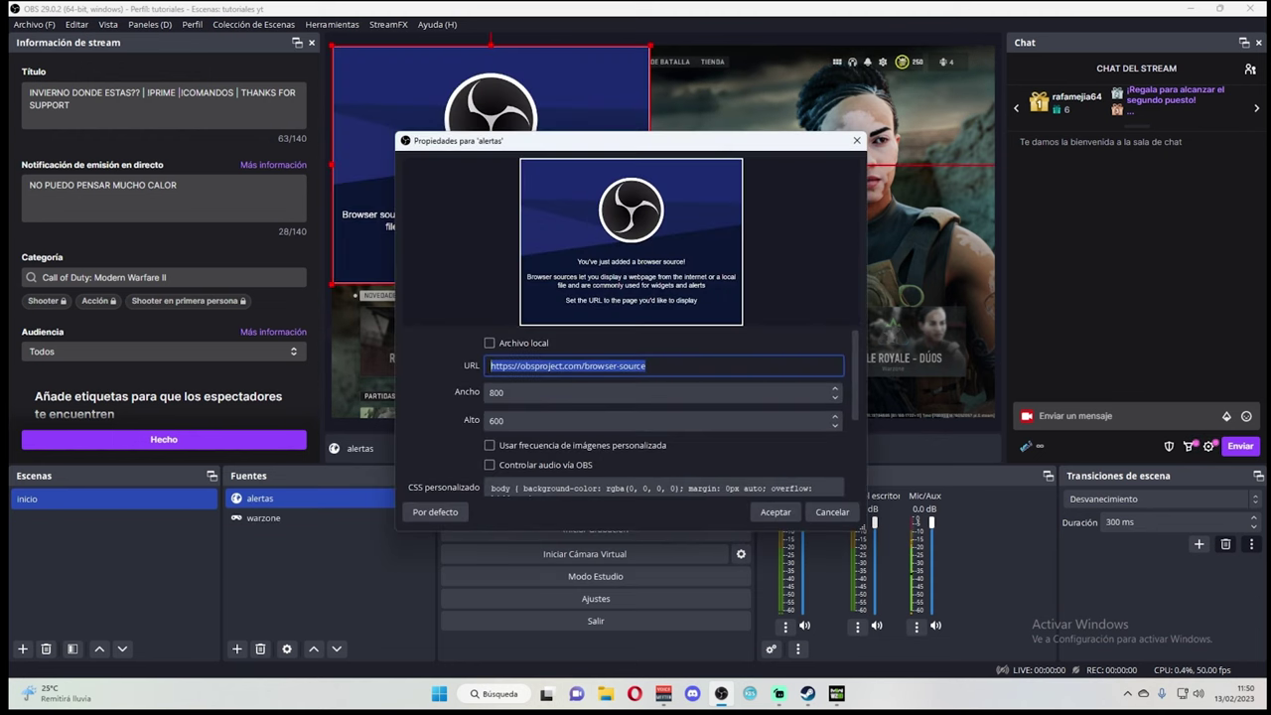
key("End")
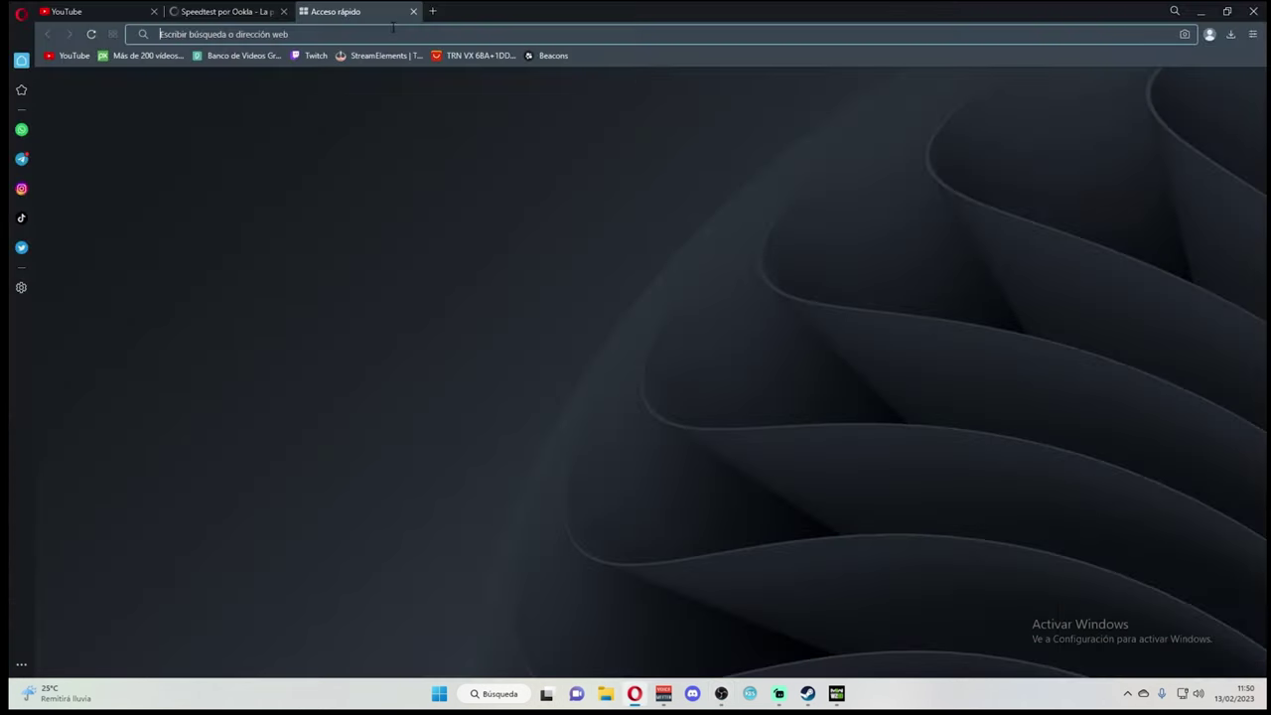
Search for streamelements in Opera and open the StreamElements website.
left_click(634, 693)
type("s")
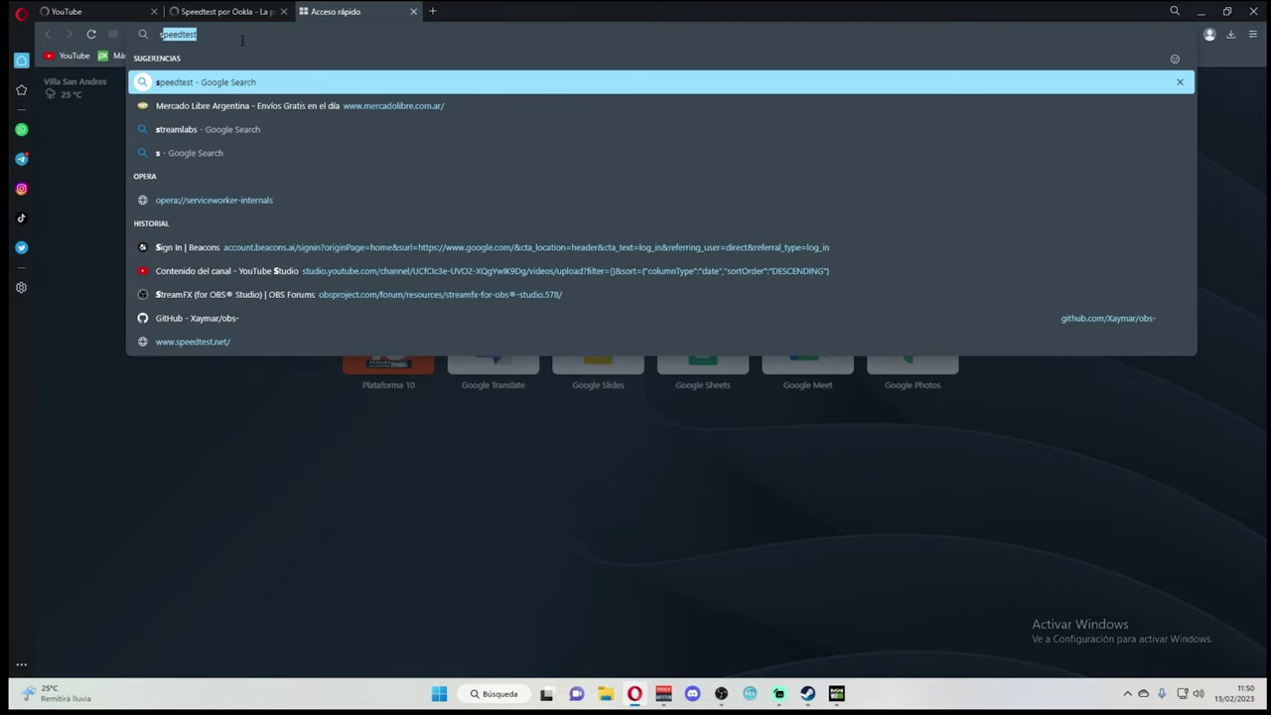
type("tr")
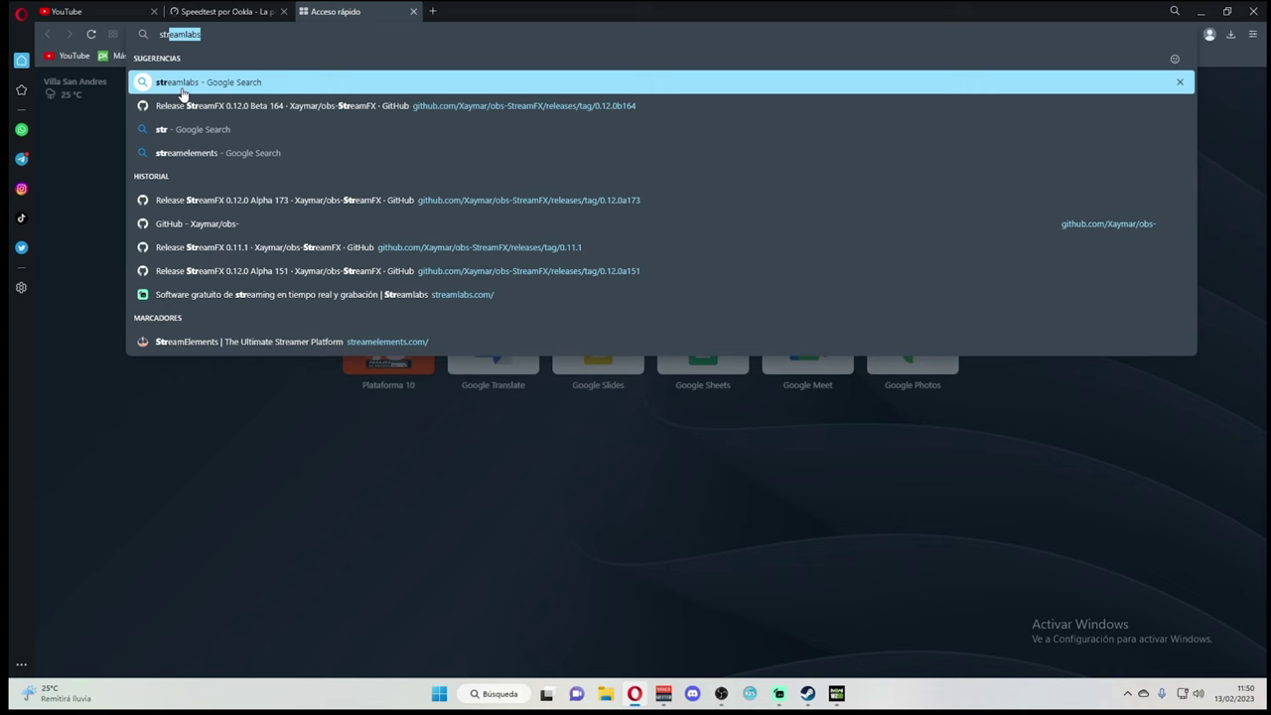
type("e")
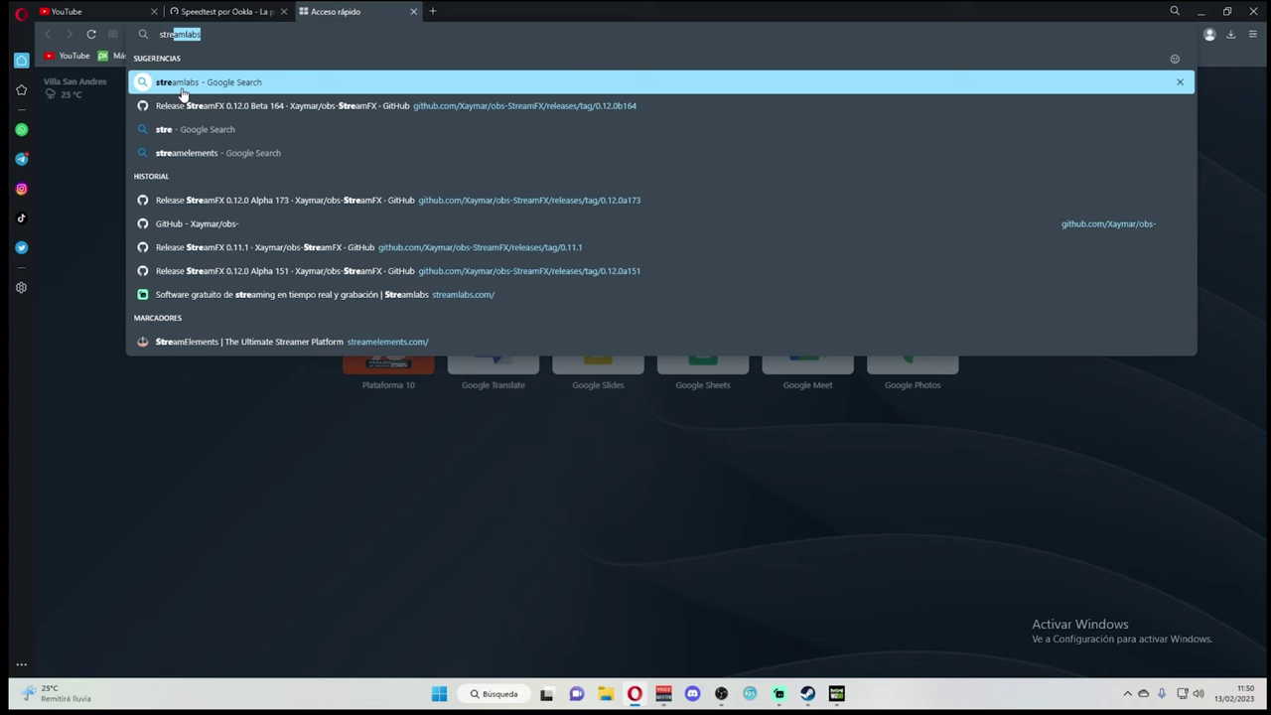
type("a")
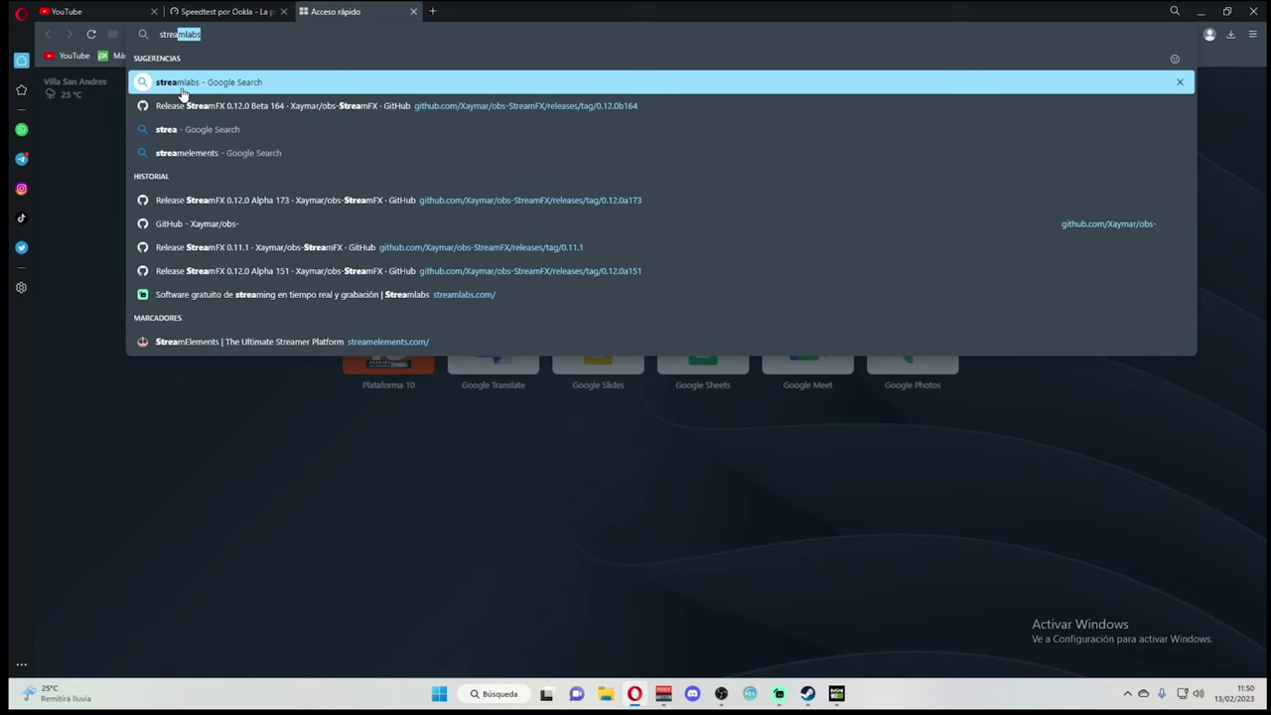
type("me")
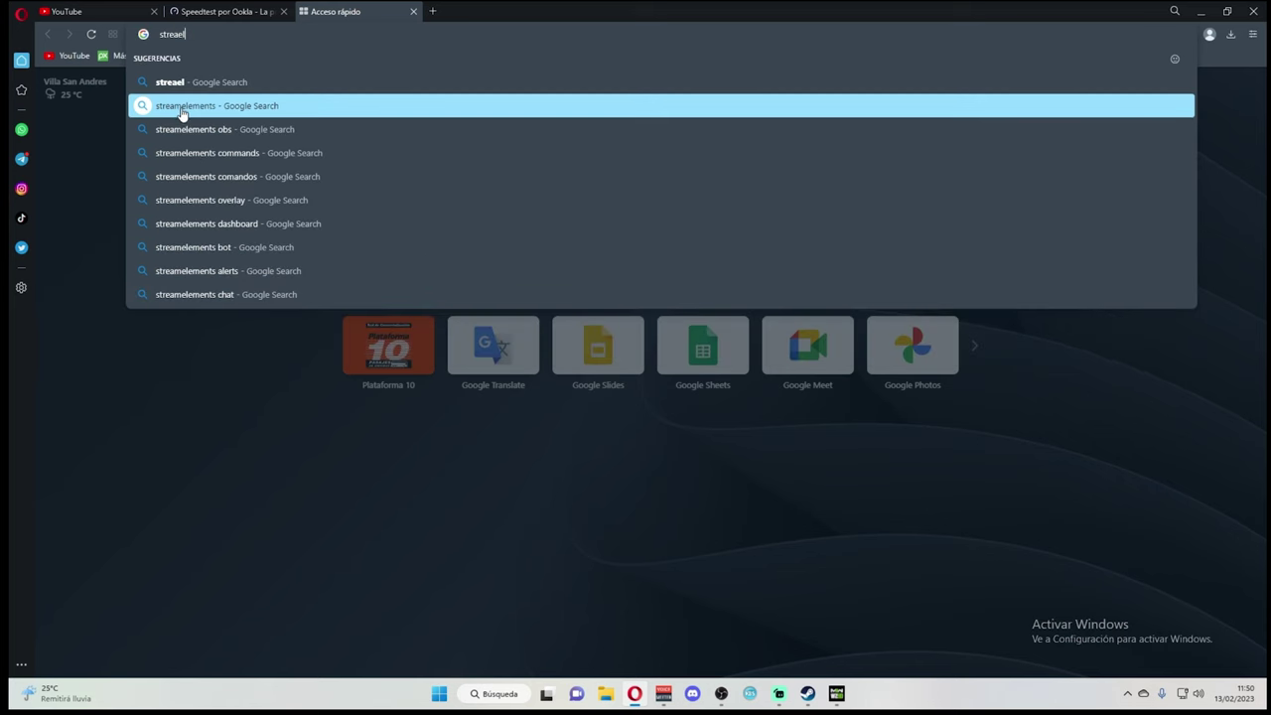
left_click(139, 105)
left_click(241, 229)
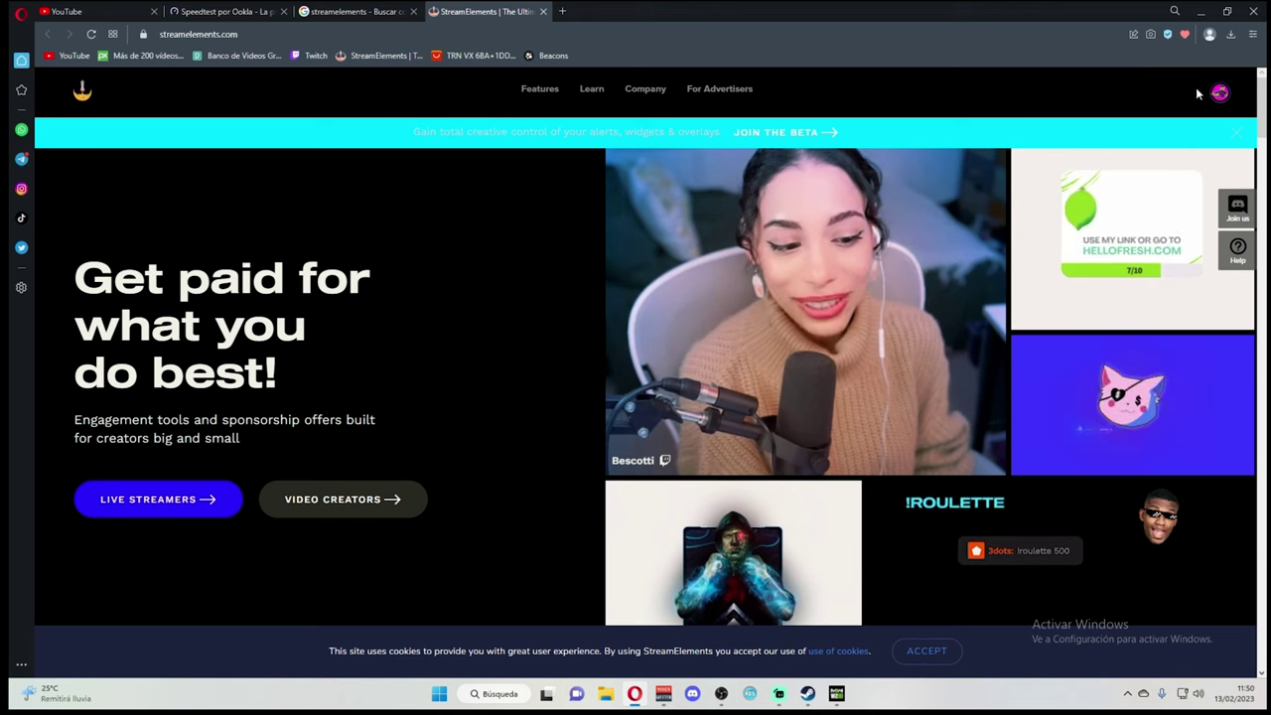
Open the LIVE ESCENA 2023 vertical cam overlay from Dashboard > Overlays and copy its link.
left_click(1220, 91)
left_click(1172, 127)
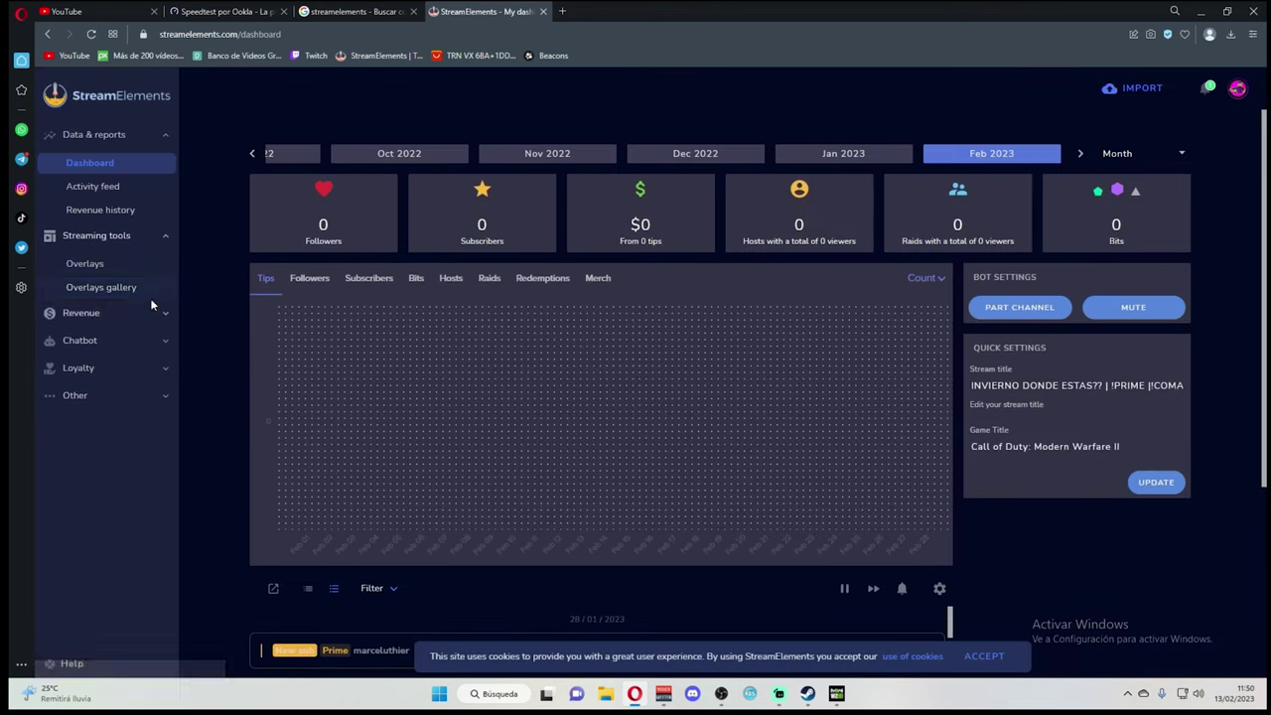
left_click(107, 270)
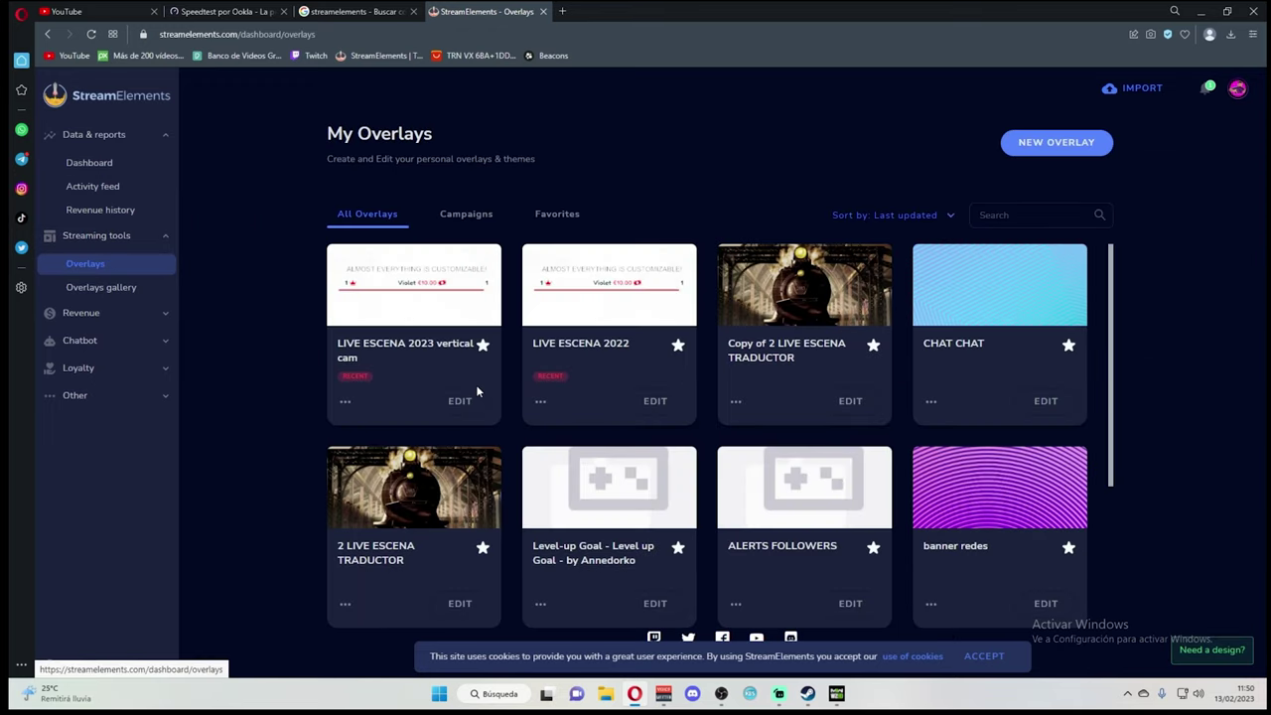
left_click(500, 384)
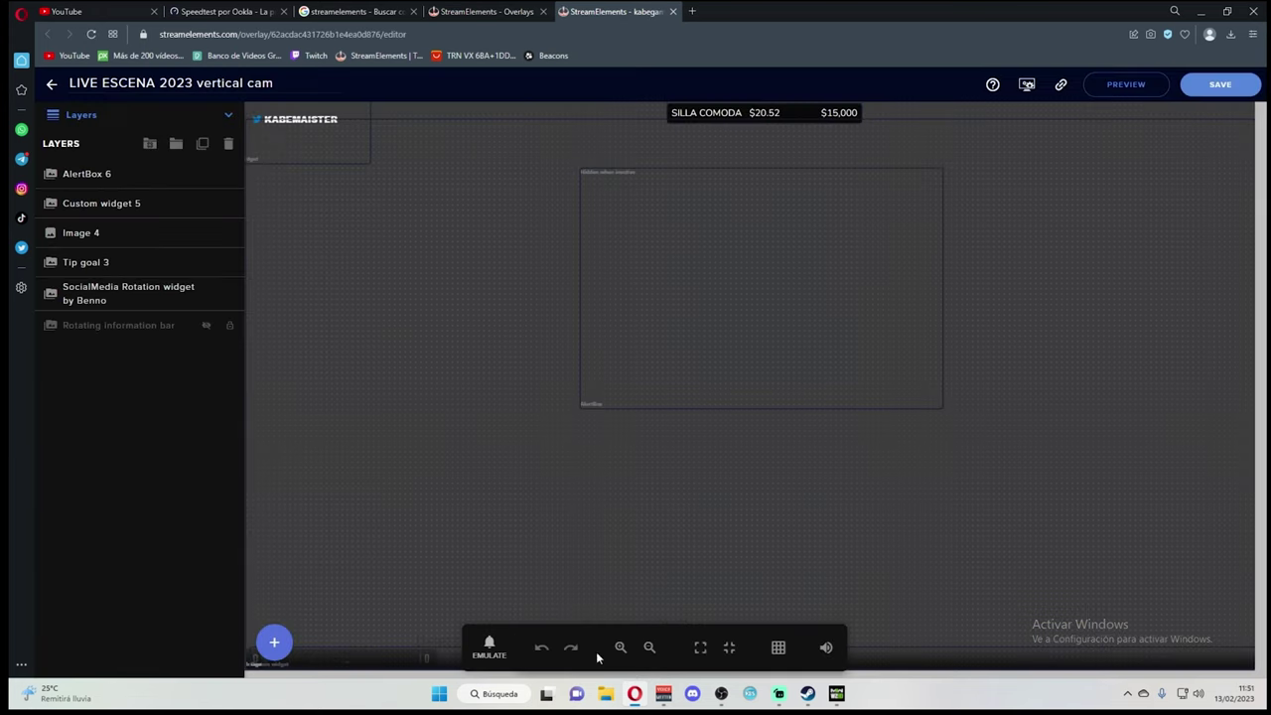
left_click(1059, 87)
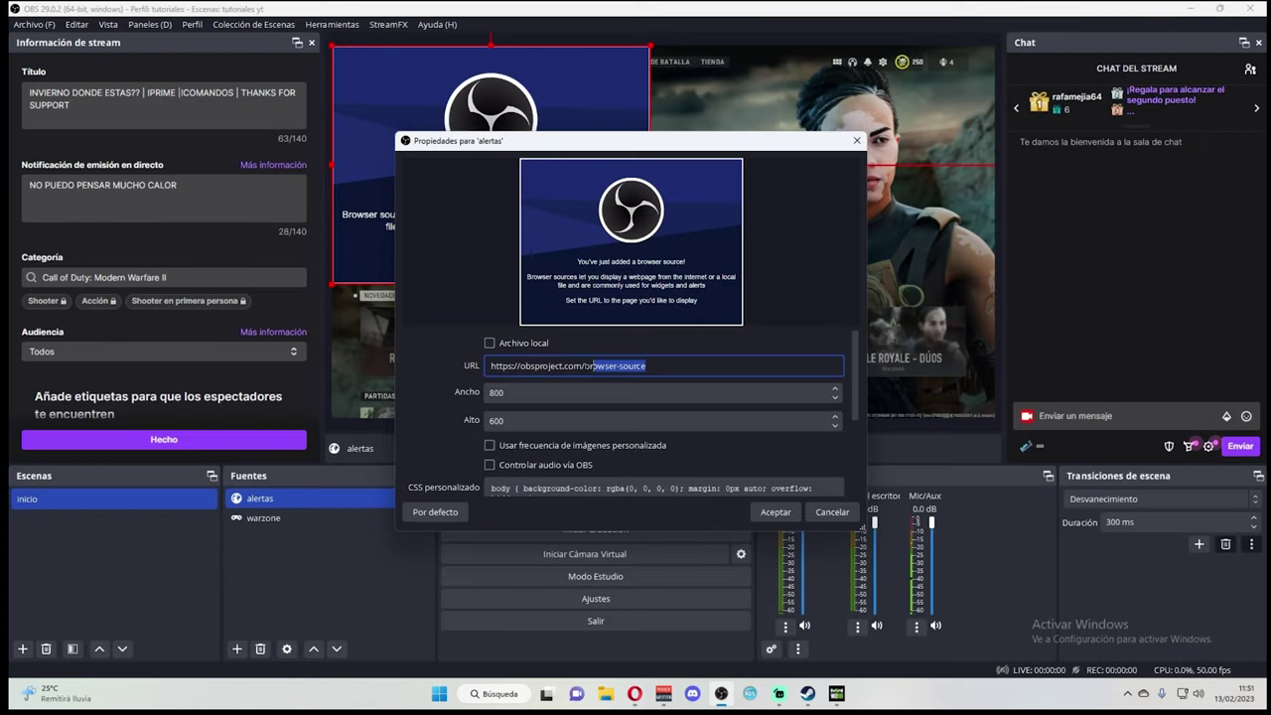
Paste the overlay link as the alertas URL and set width 1664, height 936.
key("ctrl+a")
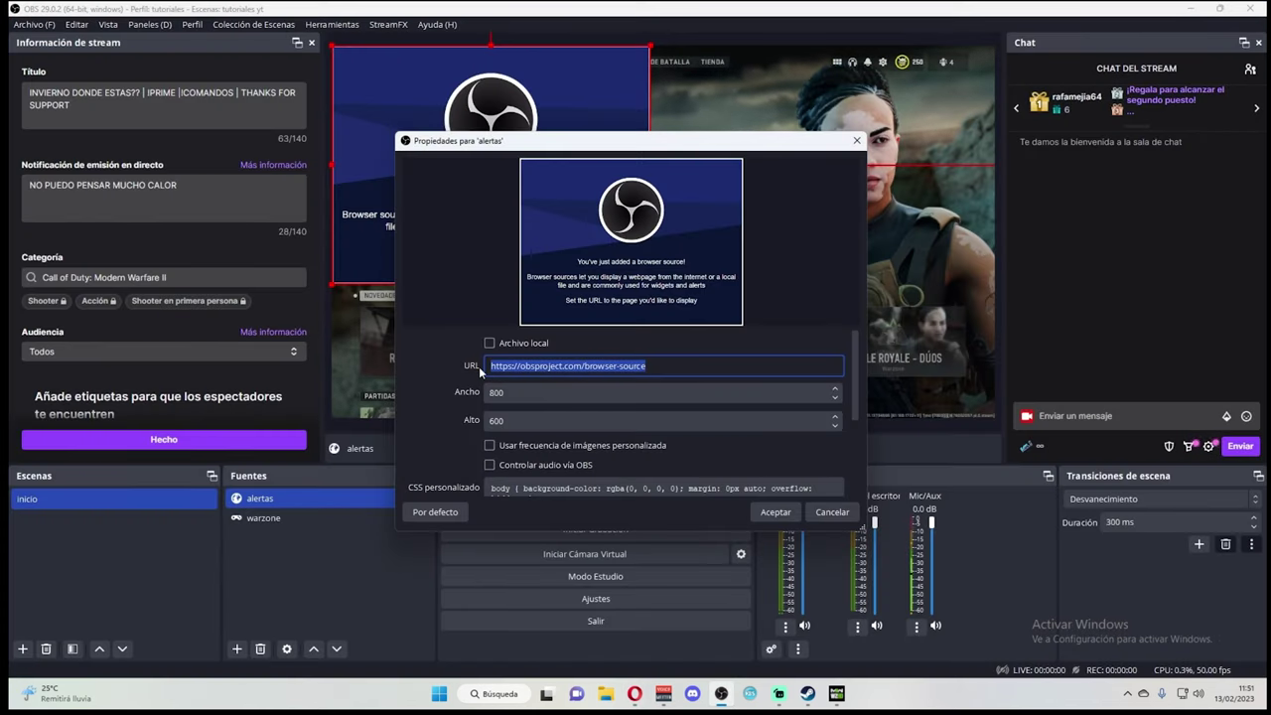
key("ctrl+v")
key("Tab")
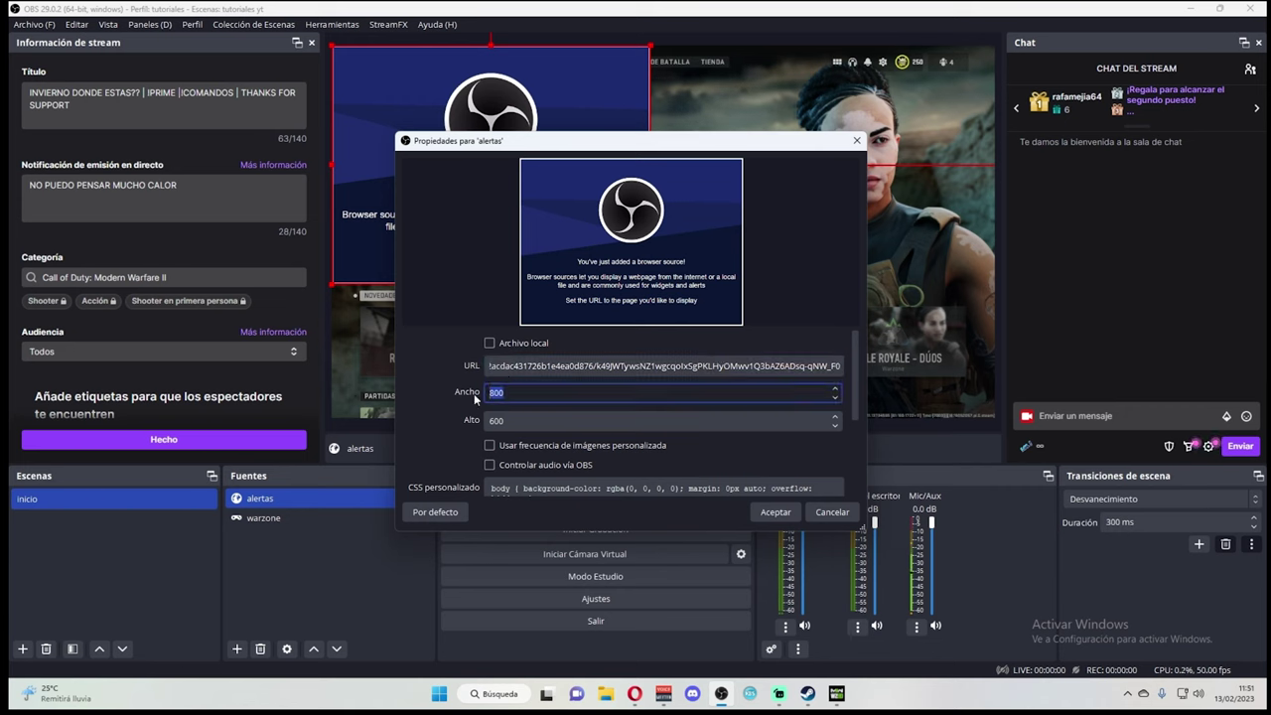
type("1664")
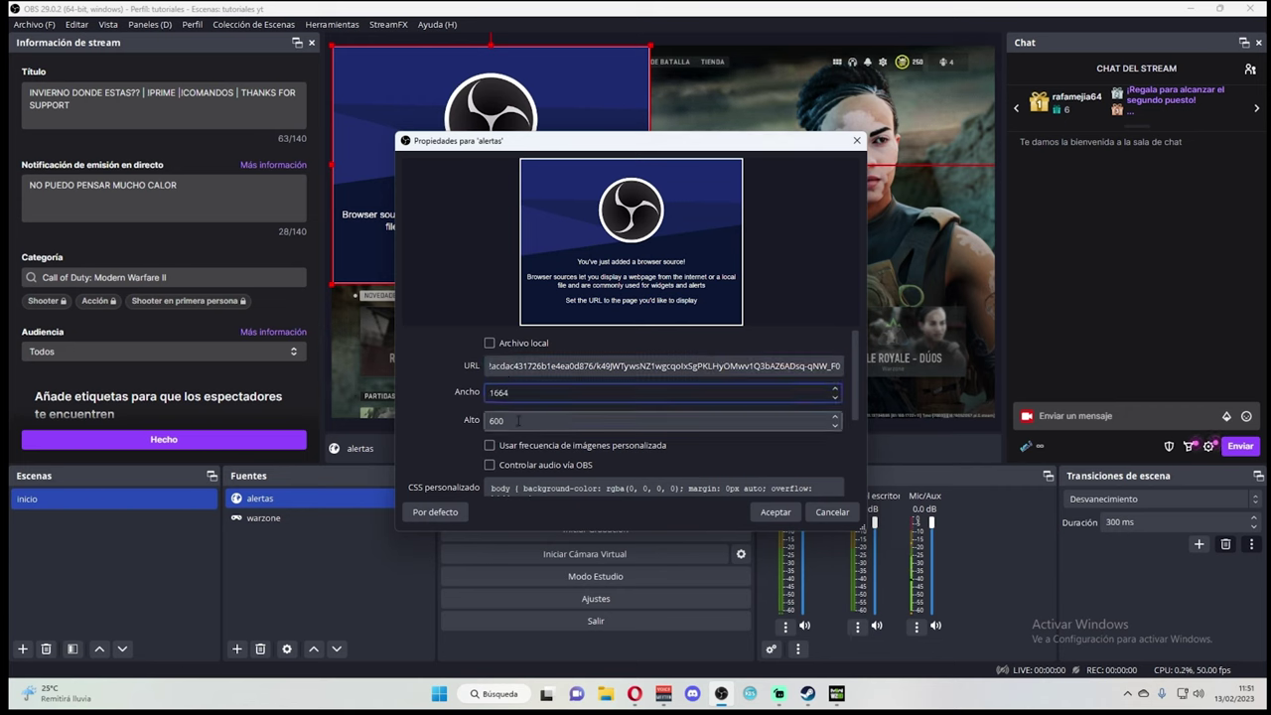
key("Tab")
type("936")
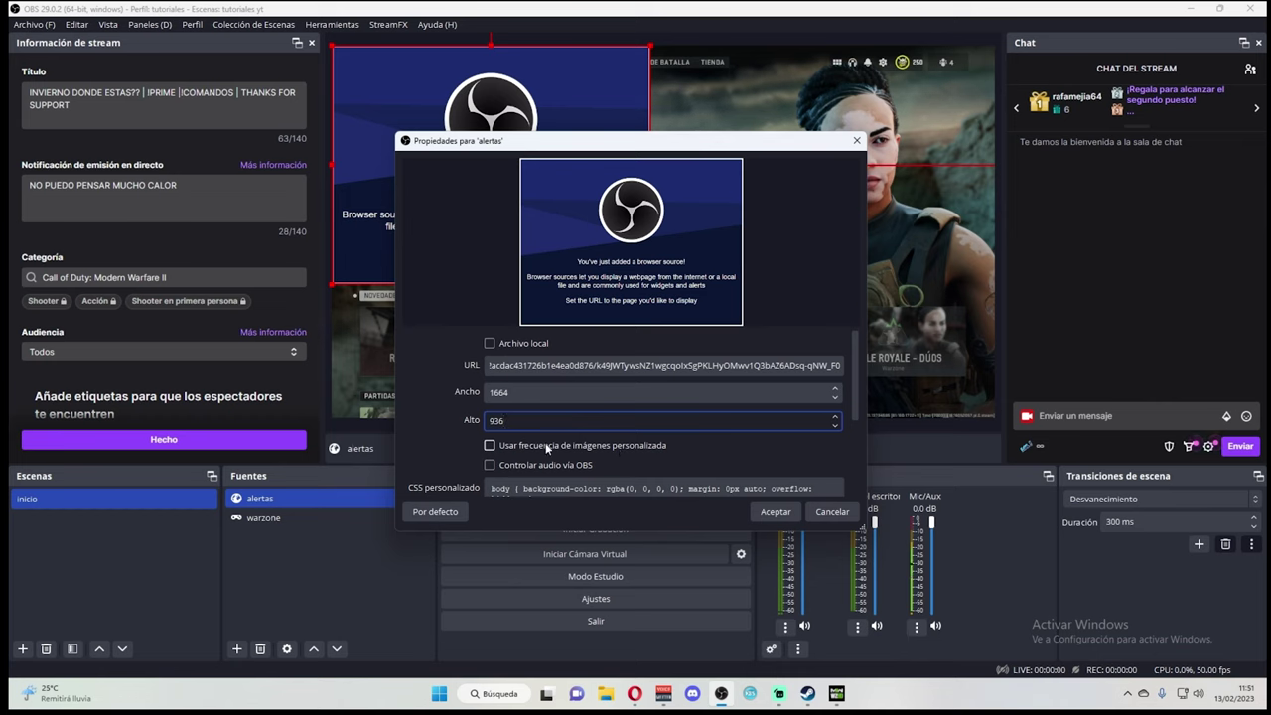
Enable OBS audio control and shutdown-when-not-visible, then confirm the browser source.
scroll(424, 435, "down", 1)
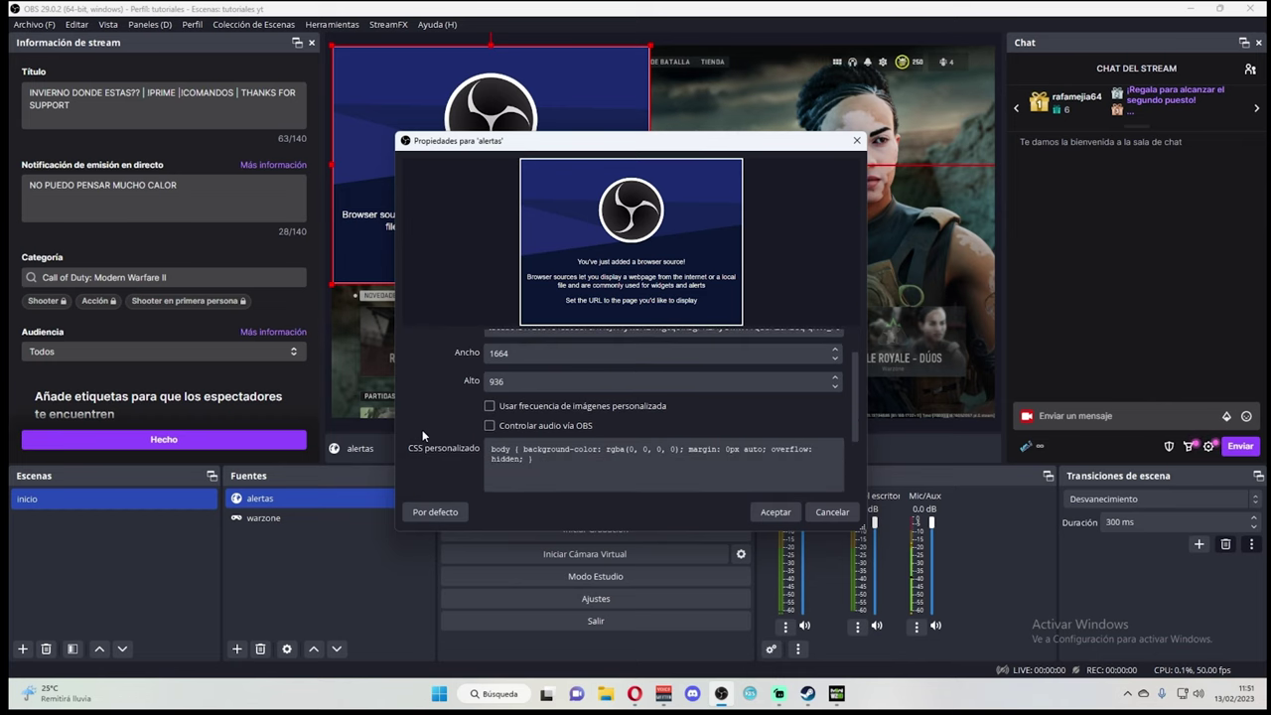
left_click(572, 427)
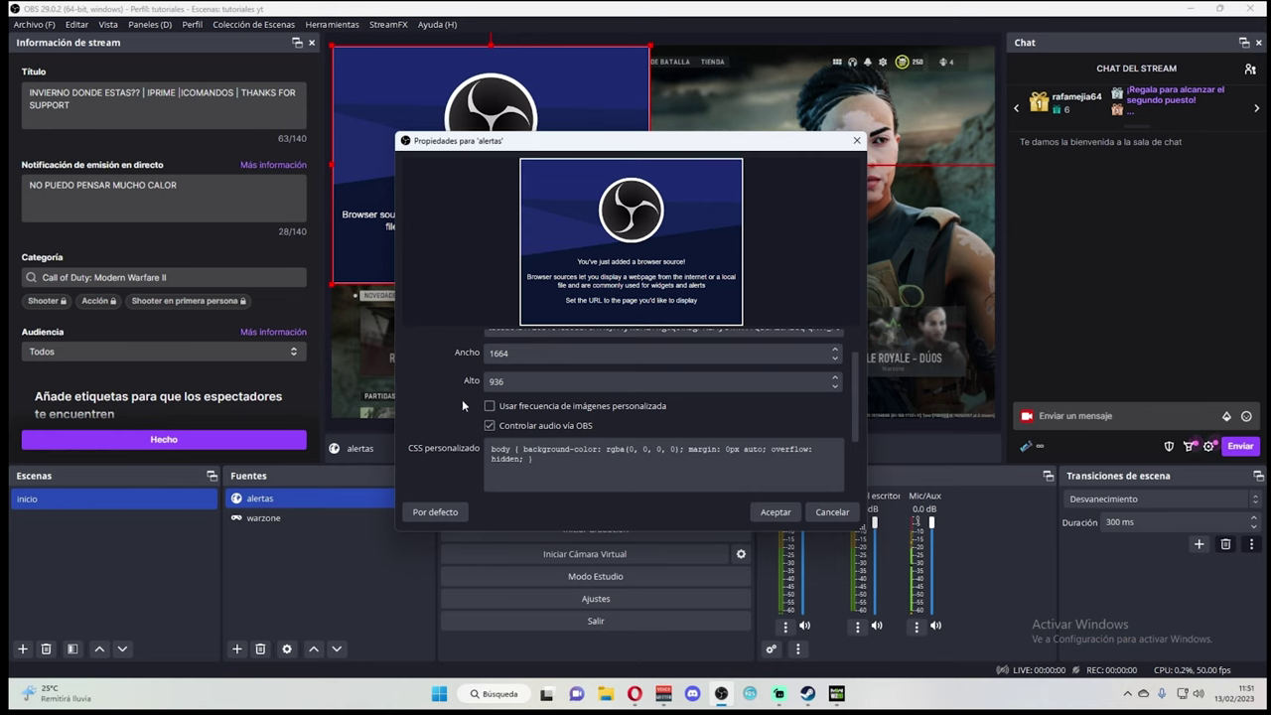
scroll(462, 400, "down", 2)
left_click(509, 427)
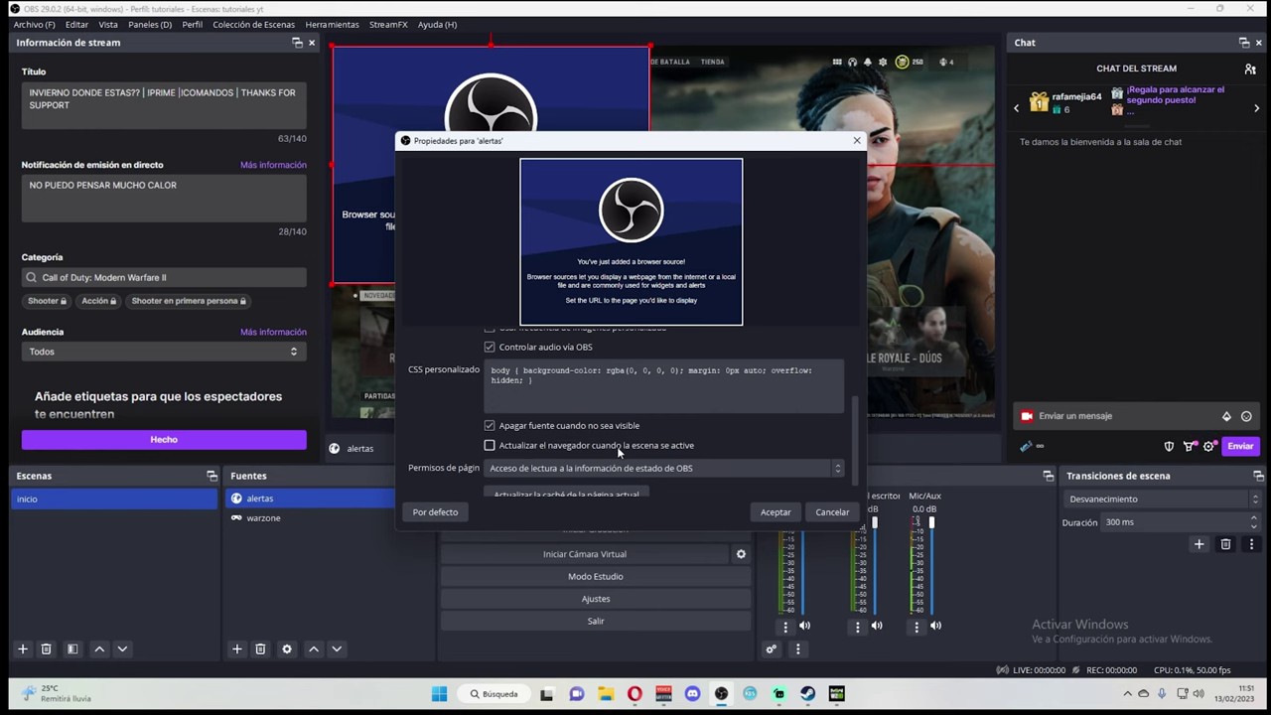
scroll(571, 465, "down", 1)
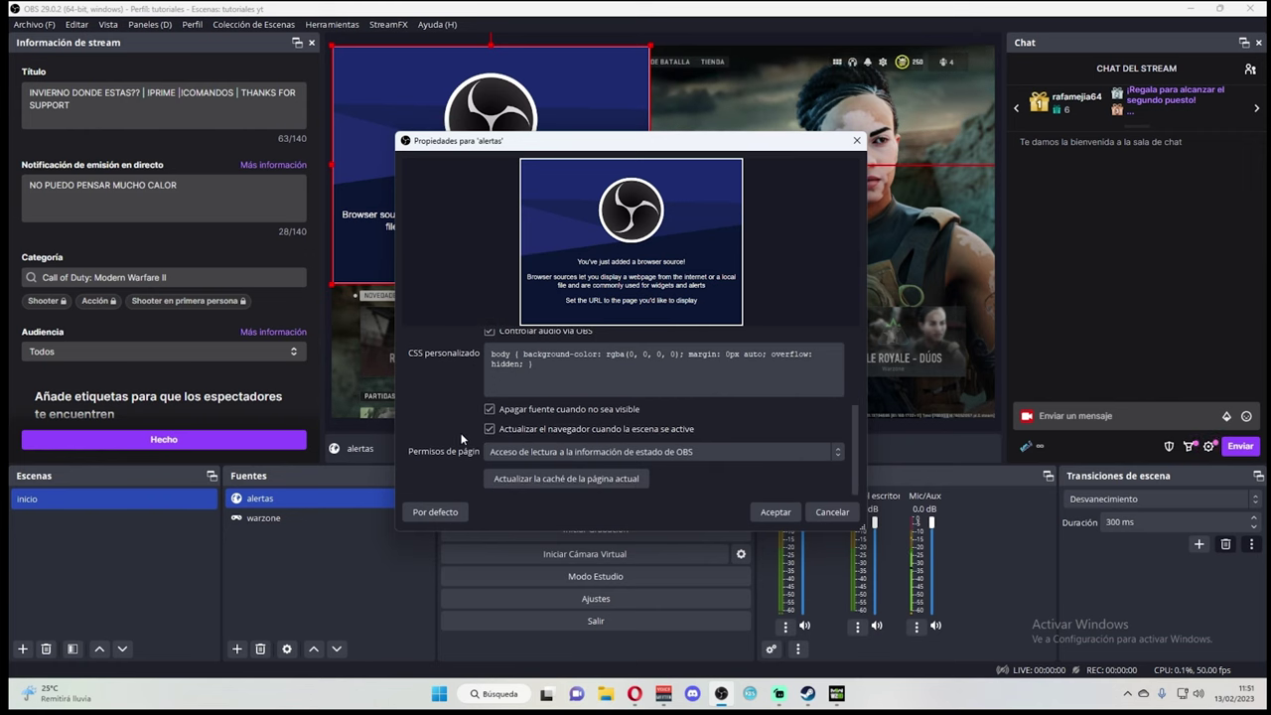
key("Return")
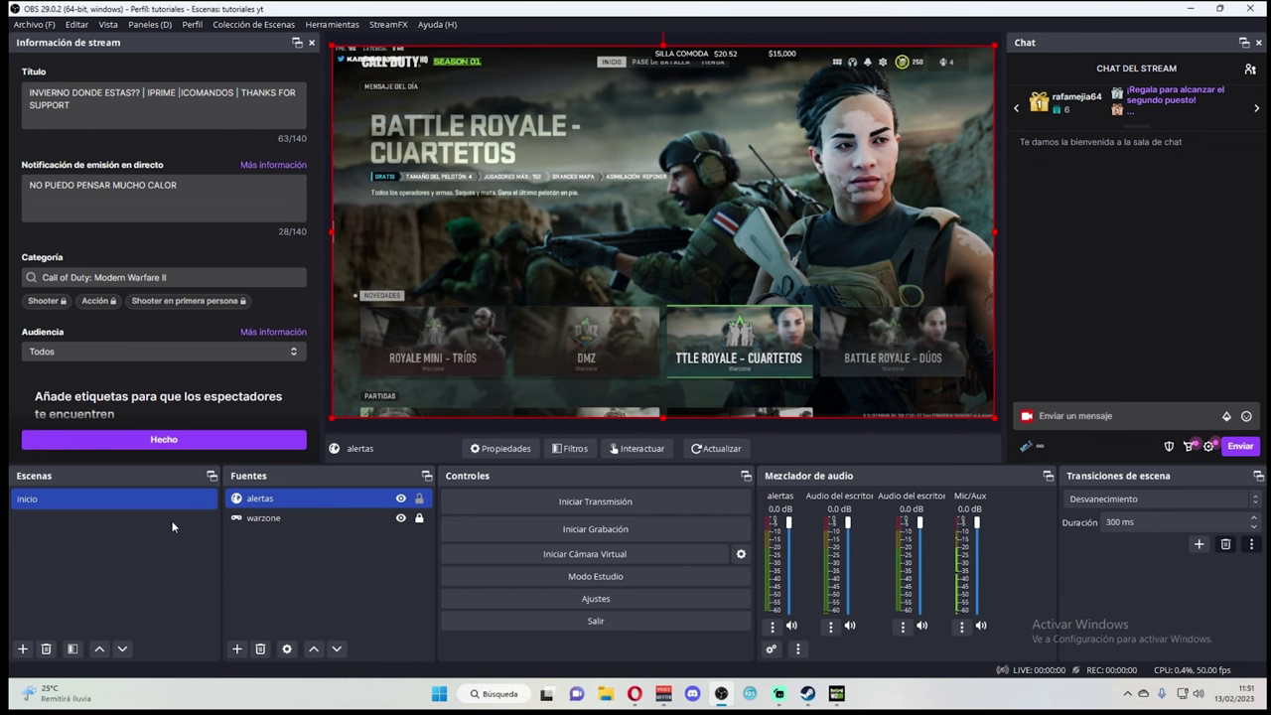
Select only the alertas source in Fuentes, reopen its properties, then dismiss them.
left_click(317, 518)
left_click(285, 499)
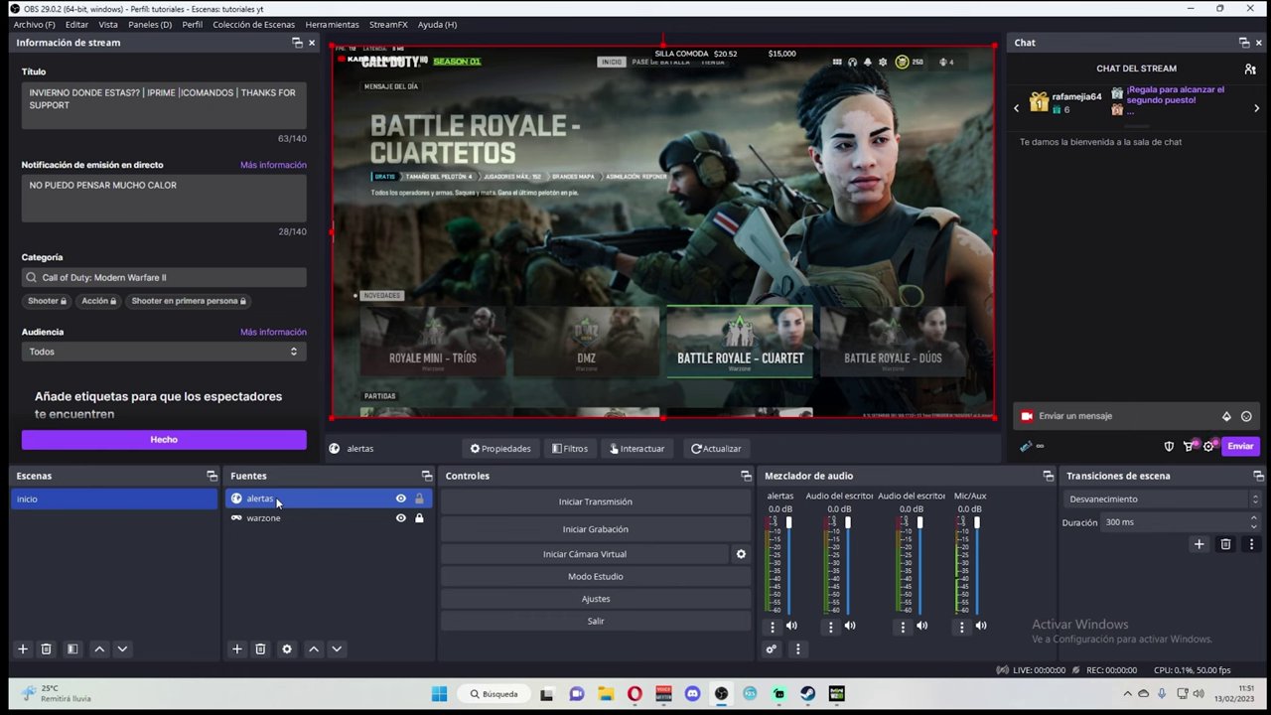
left_click(265, 519, "ctrl")
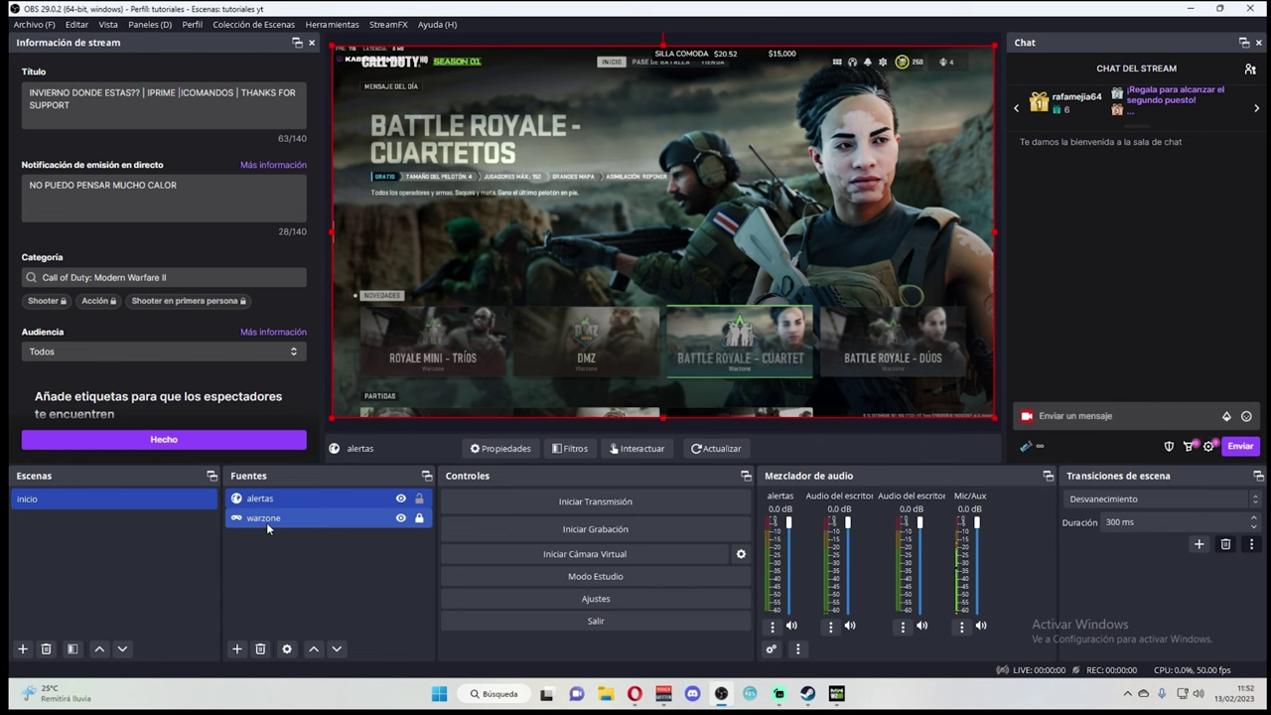
left_click(268, 523, "ctrl")
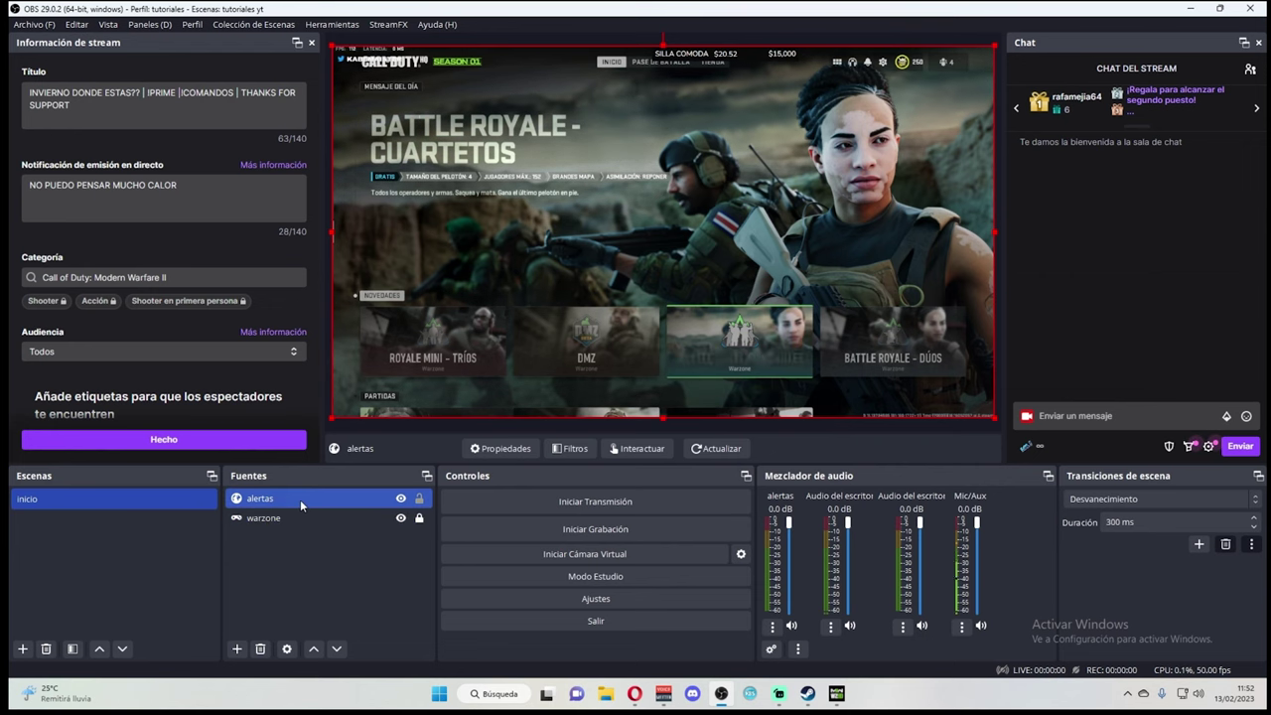
double_click(300, 500)
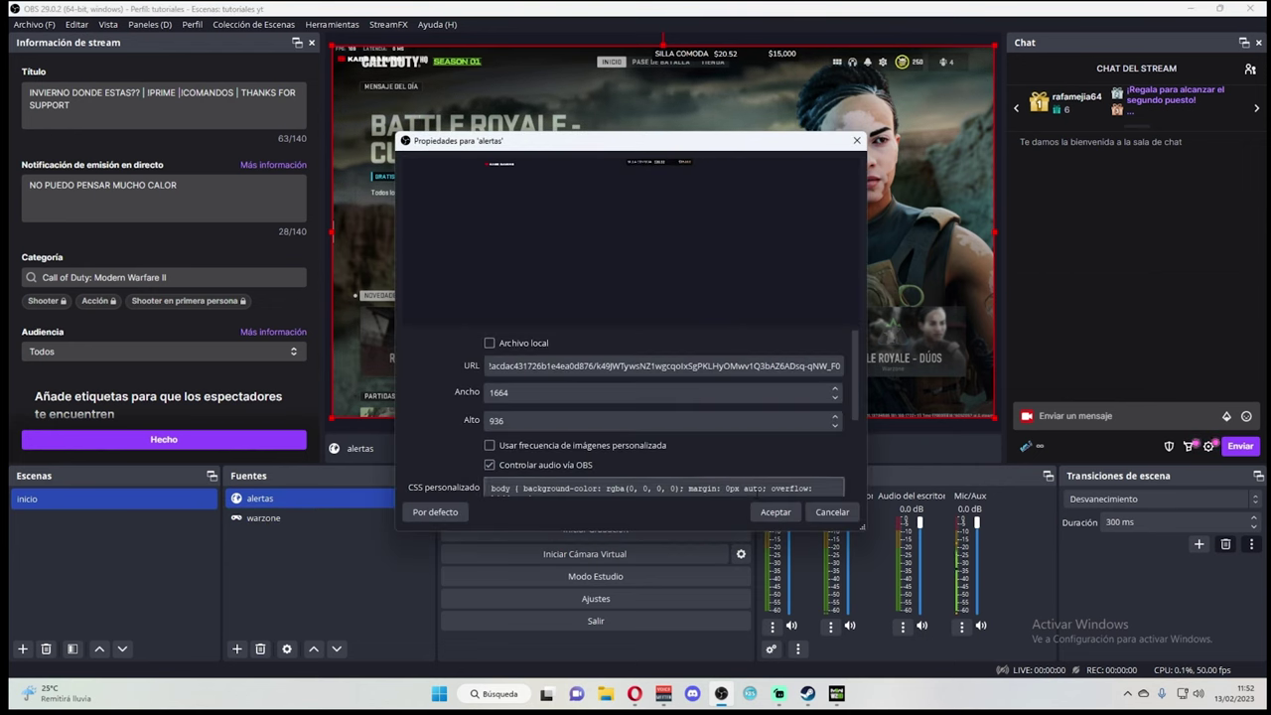
key("Escape")
In the StreamElements editor, fire TESTEAR from the SocialMedia Rotation widget's Testear settings.
left_click(635, 693)
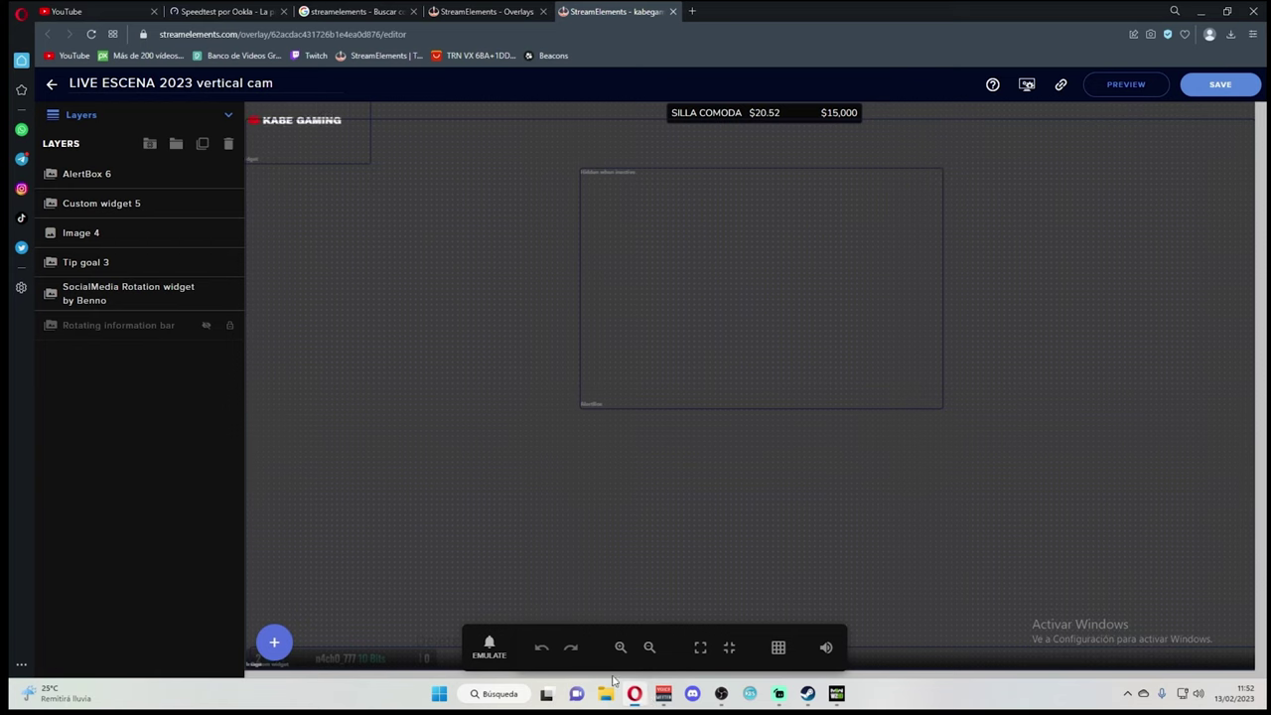
left_click(112, 286)
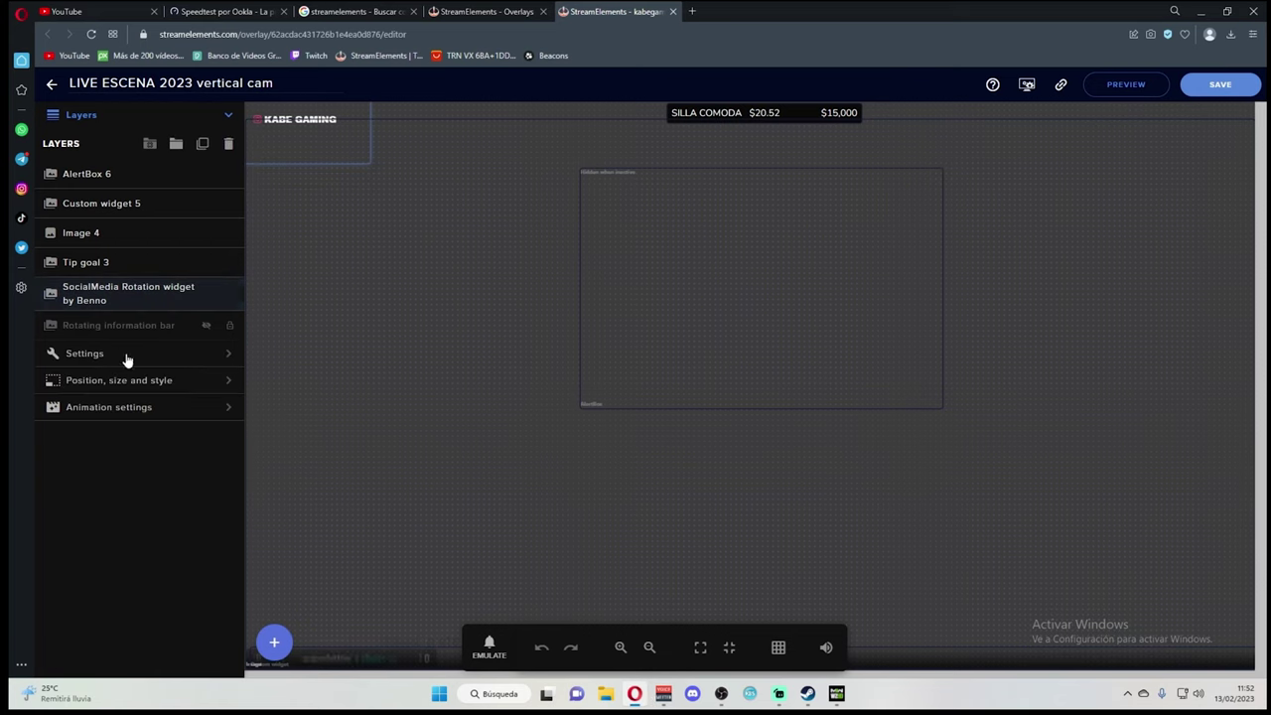
left_click(188, 353)
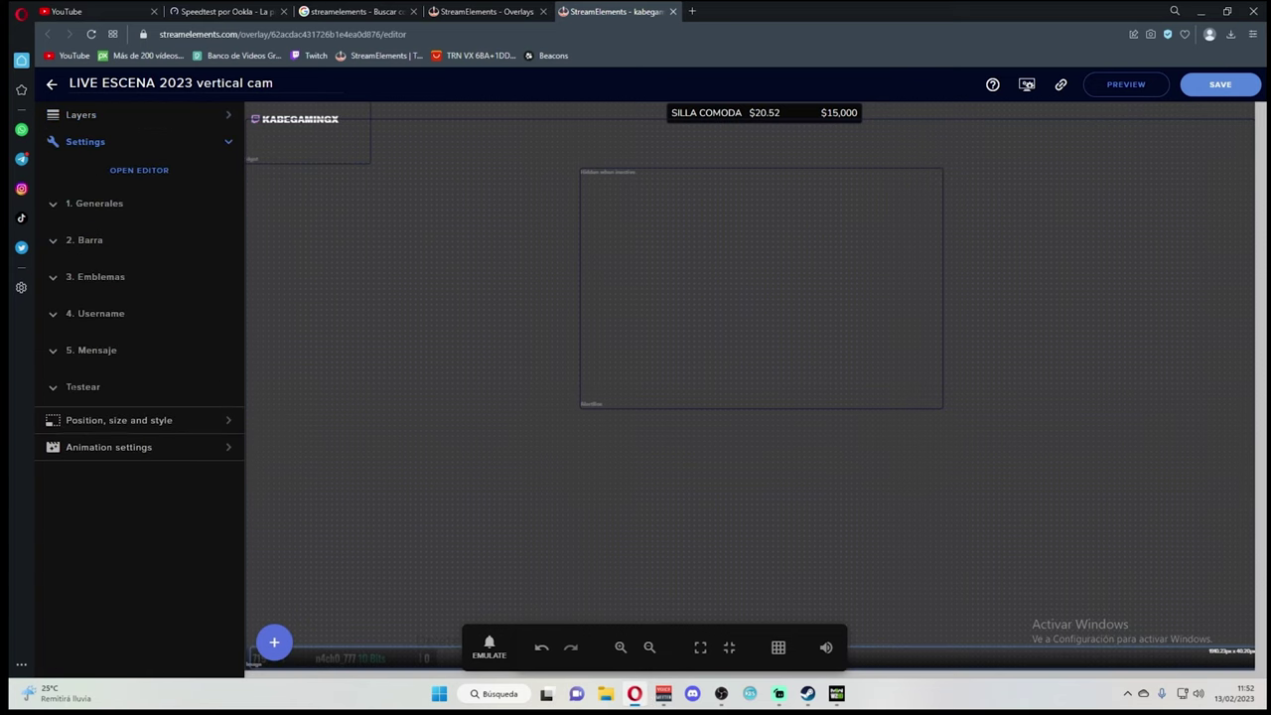
left_click(89, 387)
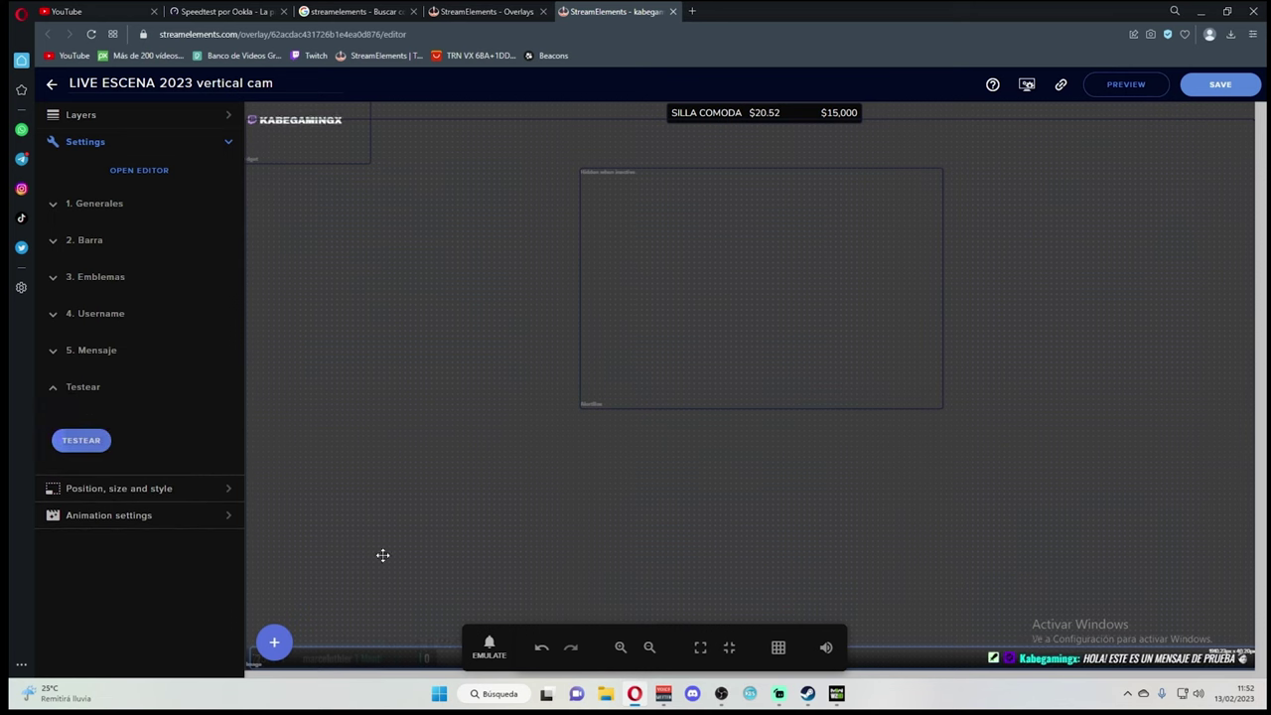
left_click_drag(664, 616, 658, 312)
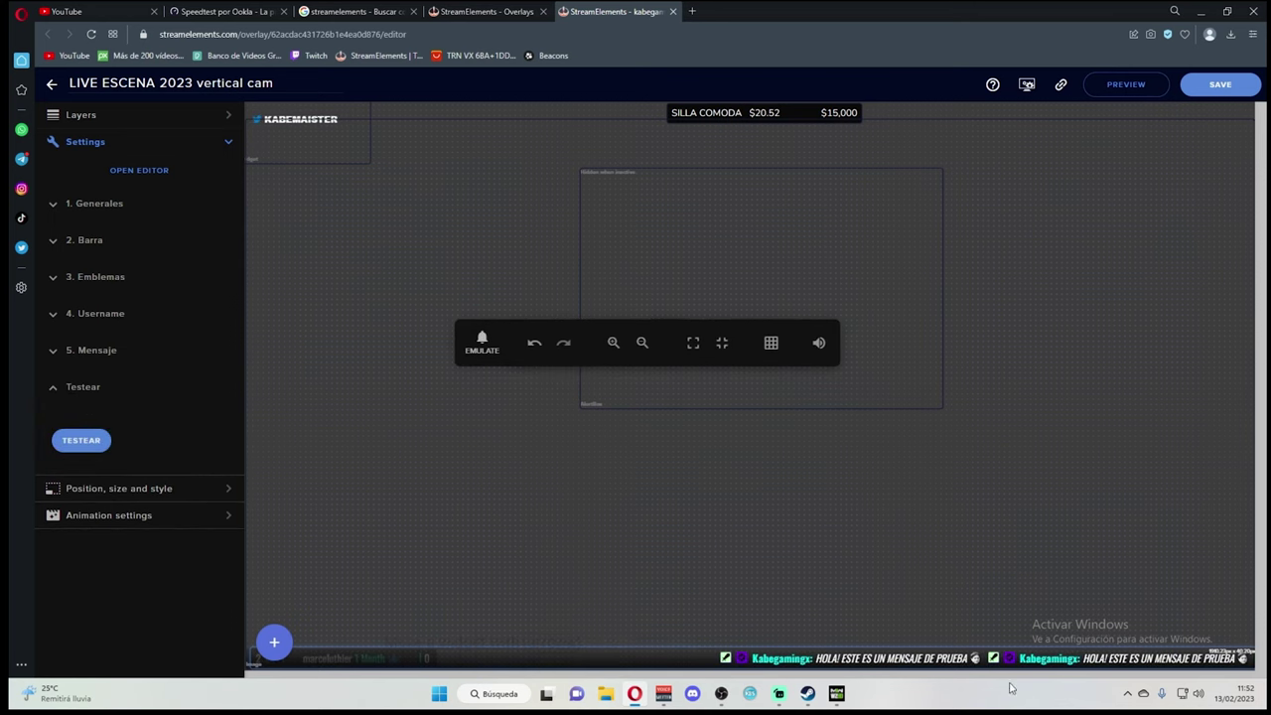
left_click(79, 442)
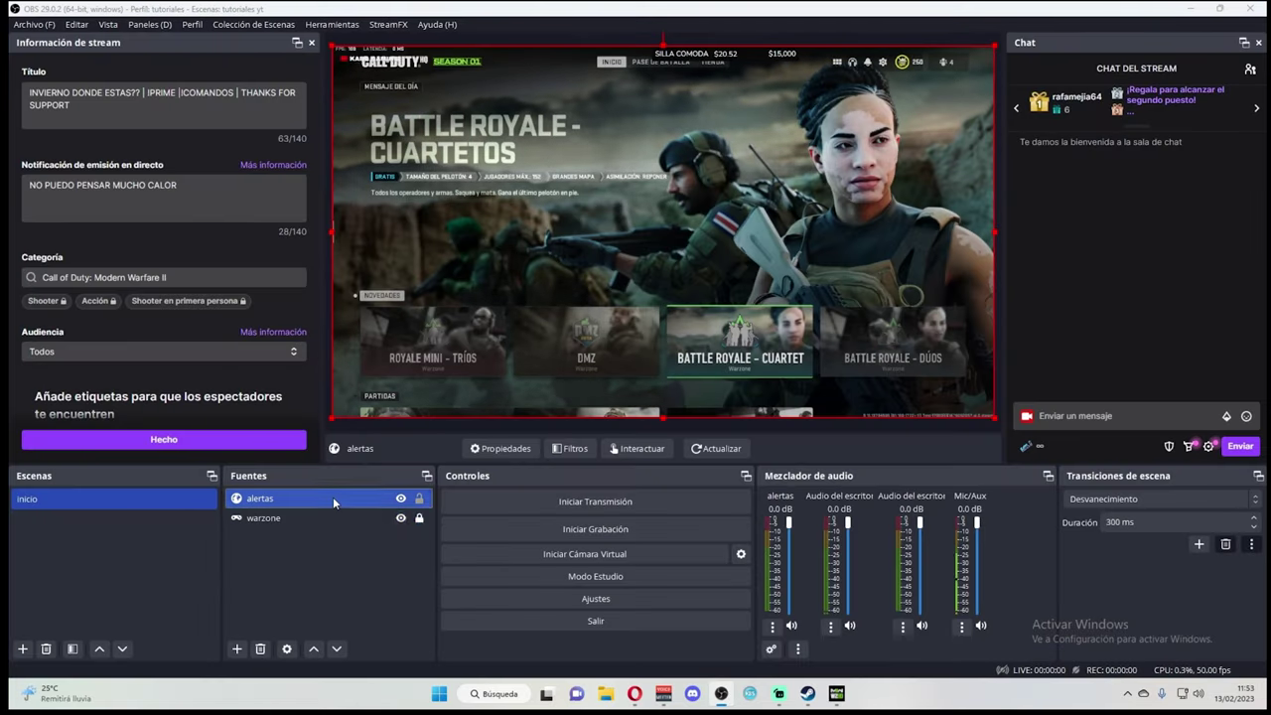
Change the alertas browser source height from 936 to 1080, keeping width 1920.
double_click(333, 498)
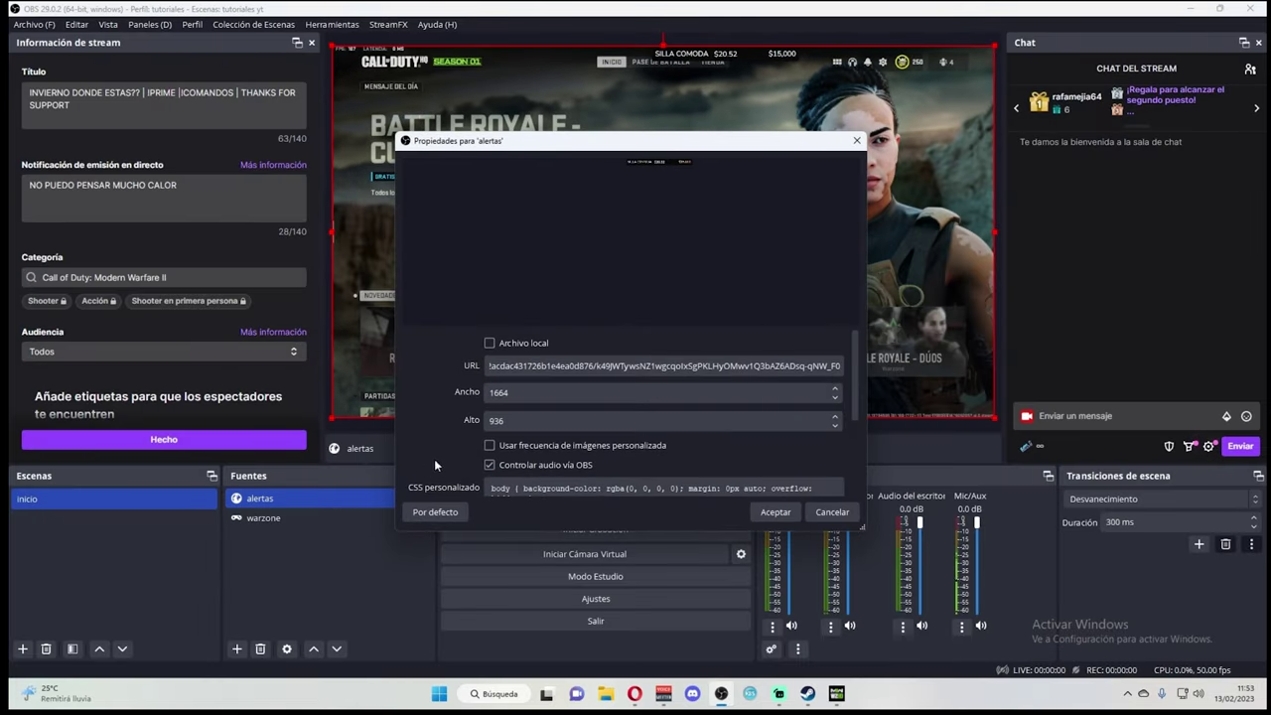
double_click(490, 421)
type("1080")
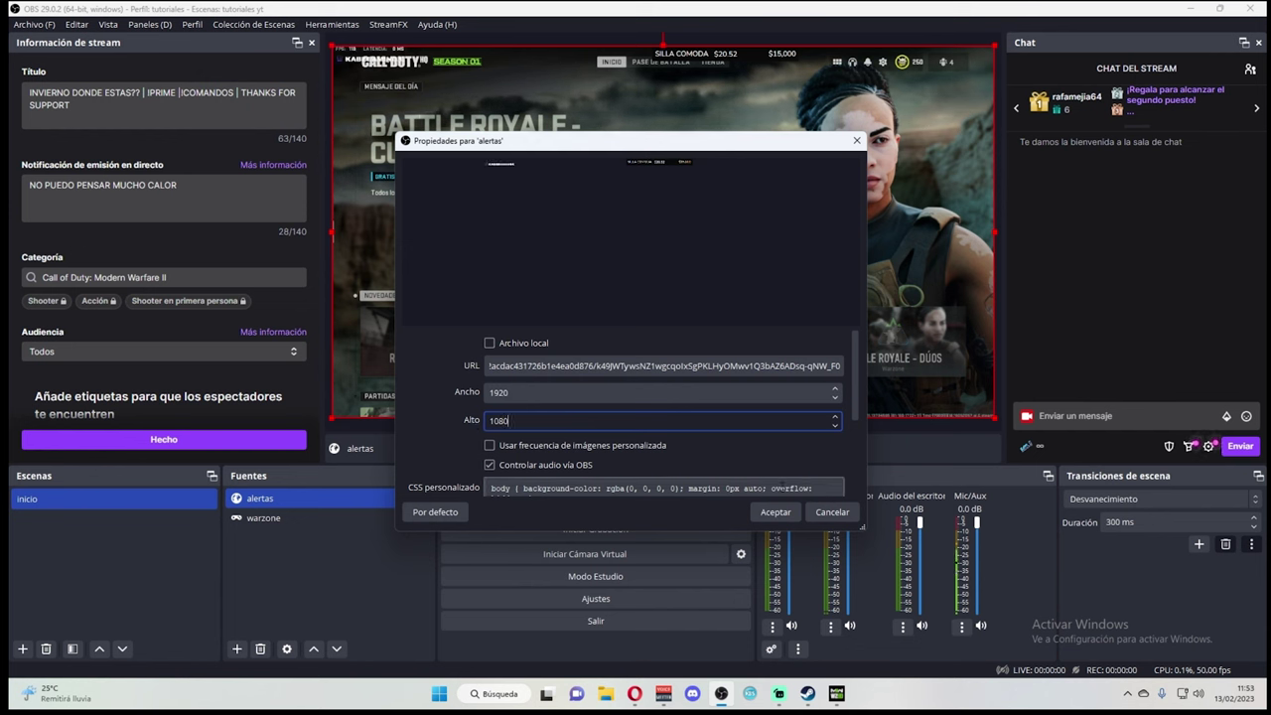
left_click(776, 512)
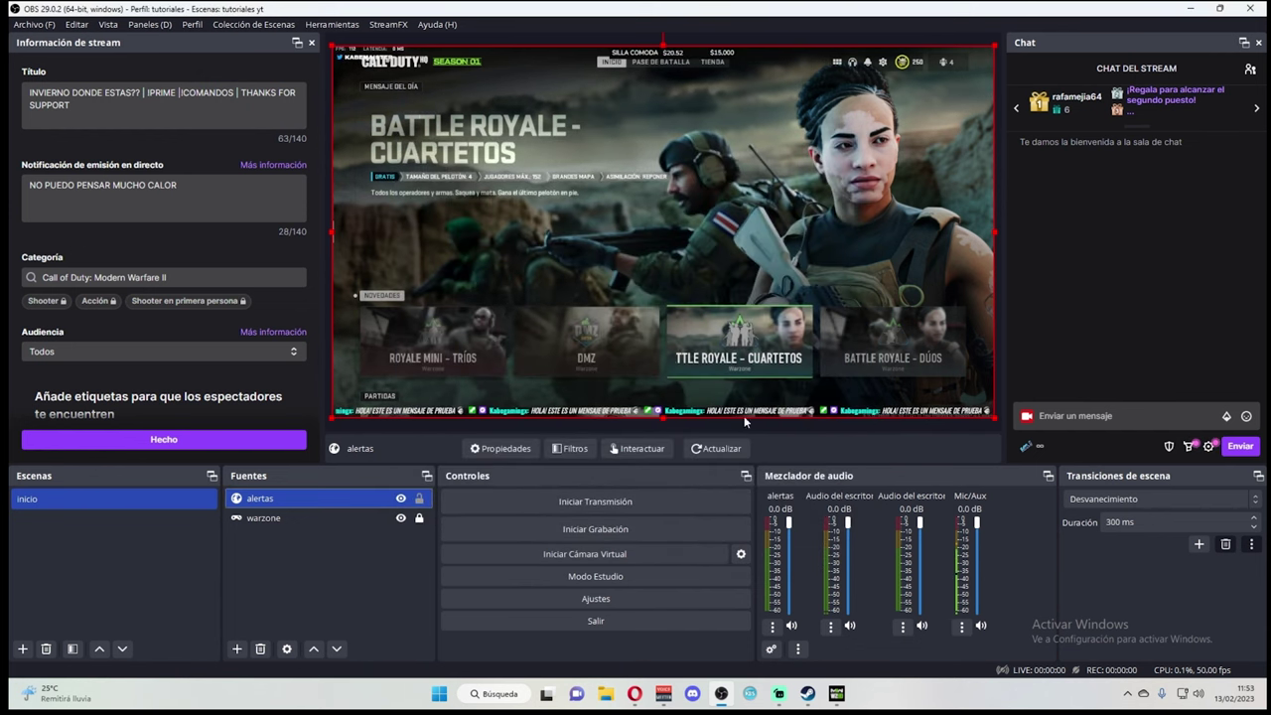
left_click(635, 693)
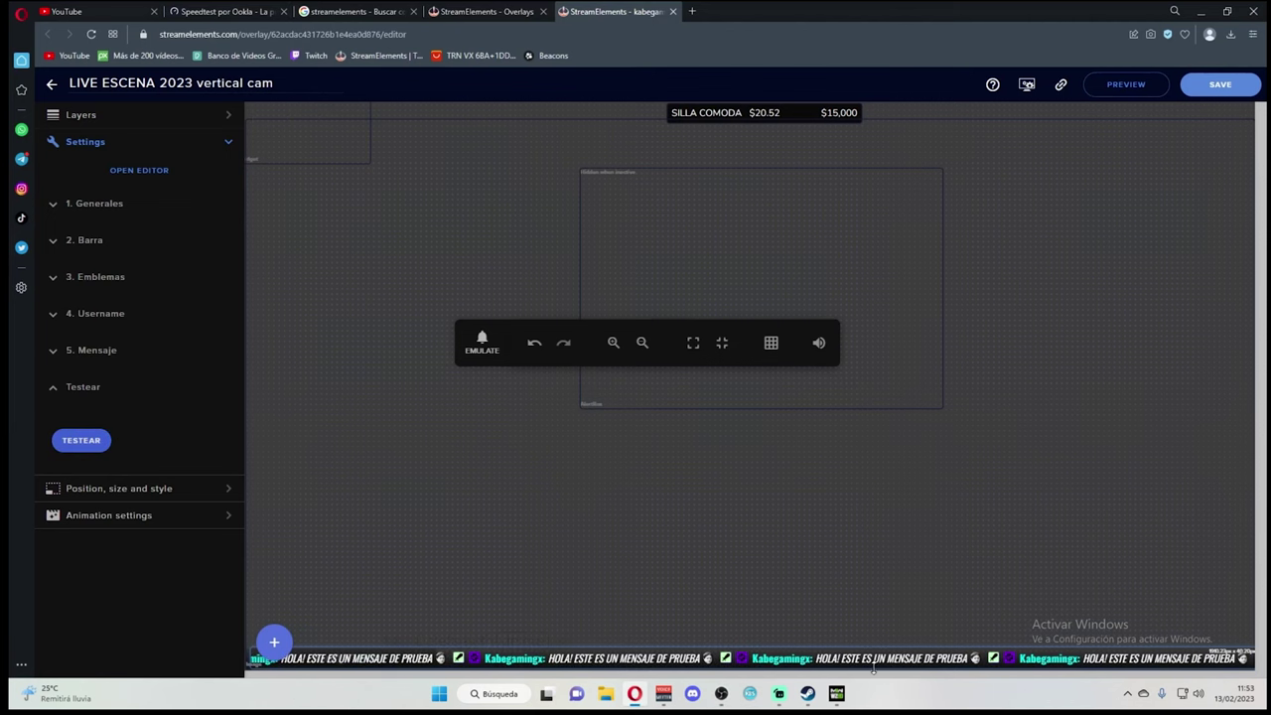
Return to OBS Studio to see the test message scrolling over the Warzone capture.
left_click(780, 693)
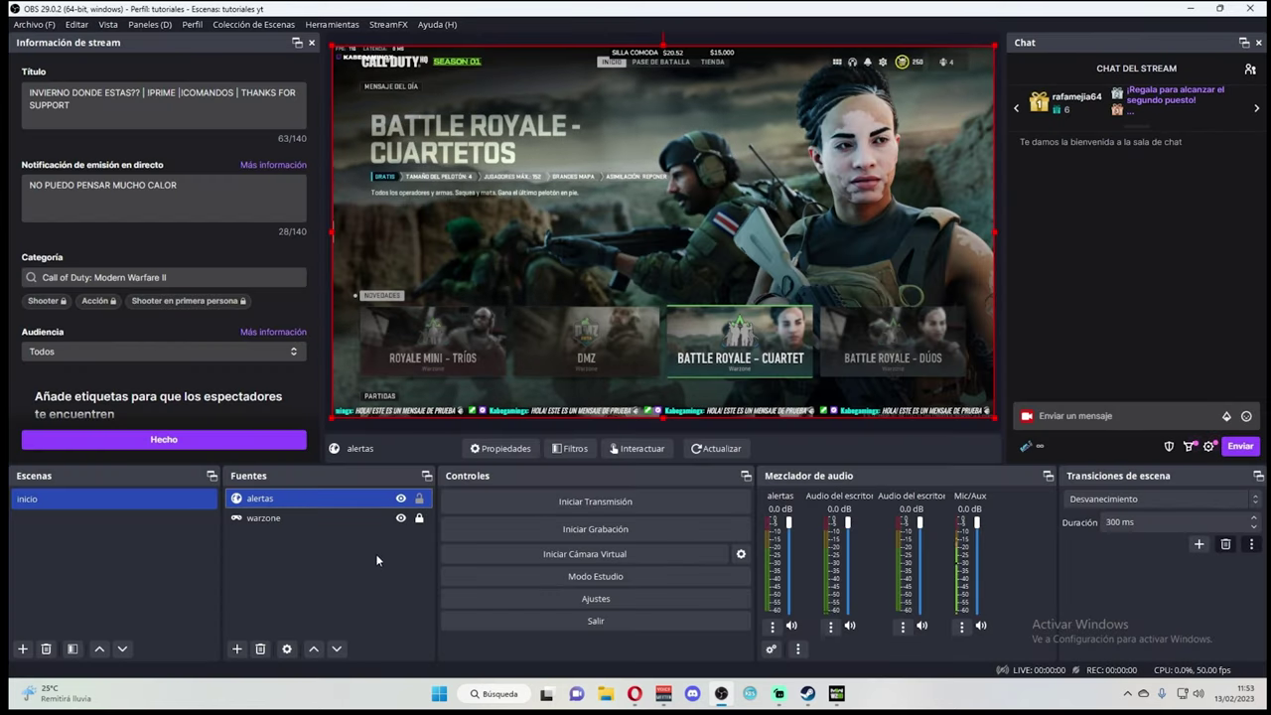